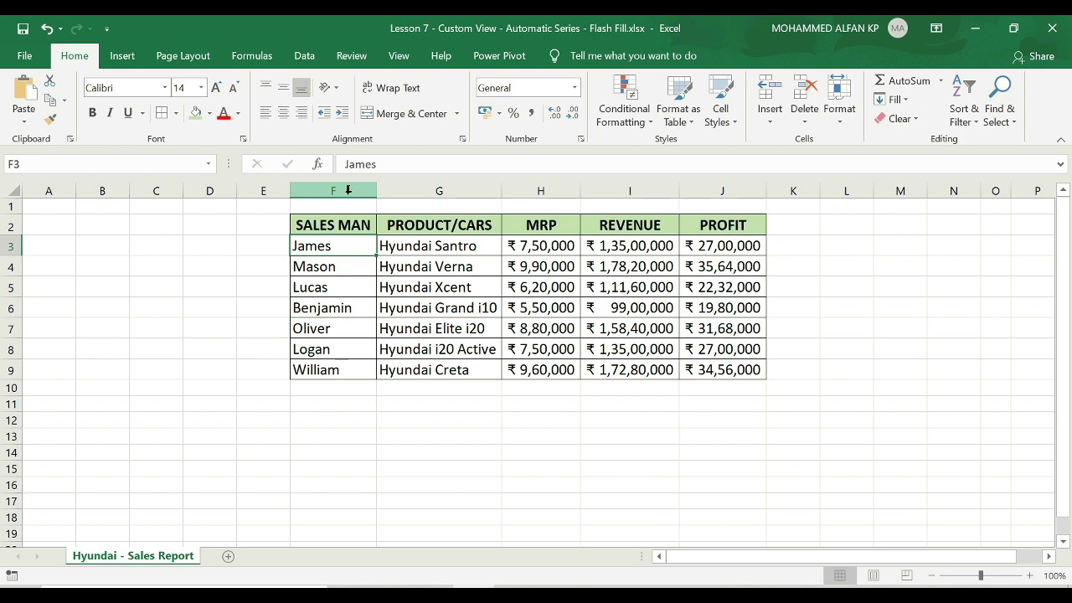
Hide the SALES MAN and MRP columns one at a time, then undo both hides.
right_click(348, 190)
left_click(422, 416)
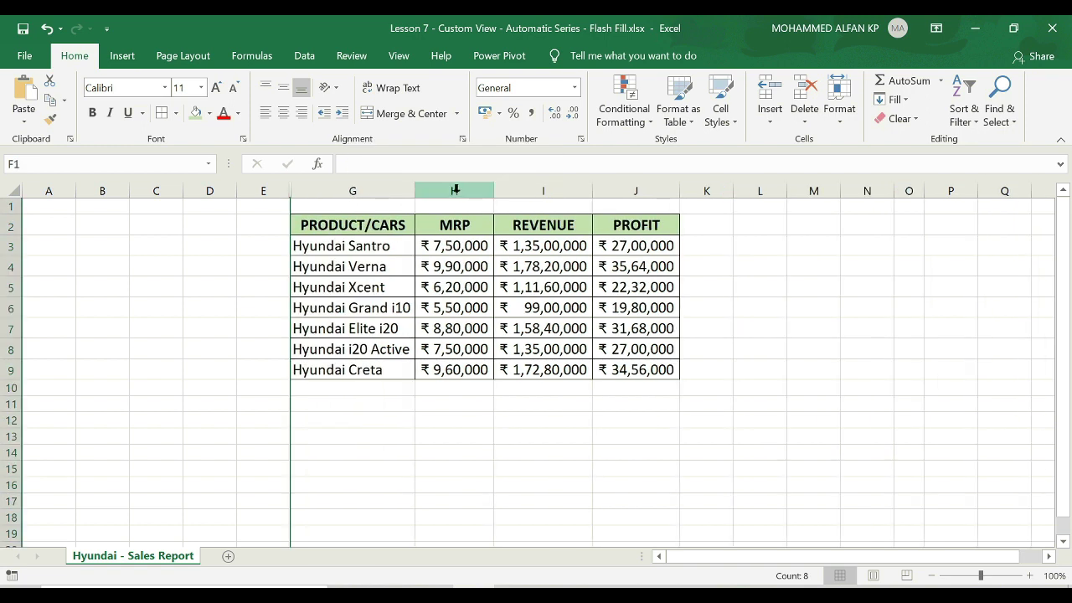
left_click(454, 190)
right_click(455, 190)
left_click(519, 418)
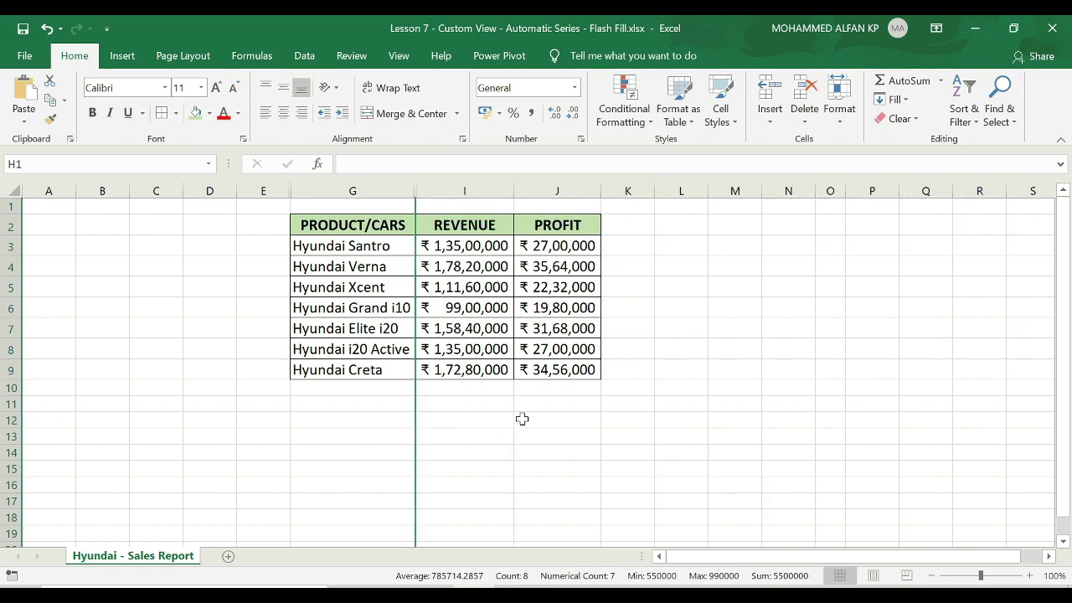
left_click(624, 432)
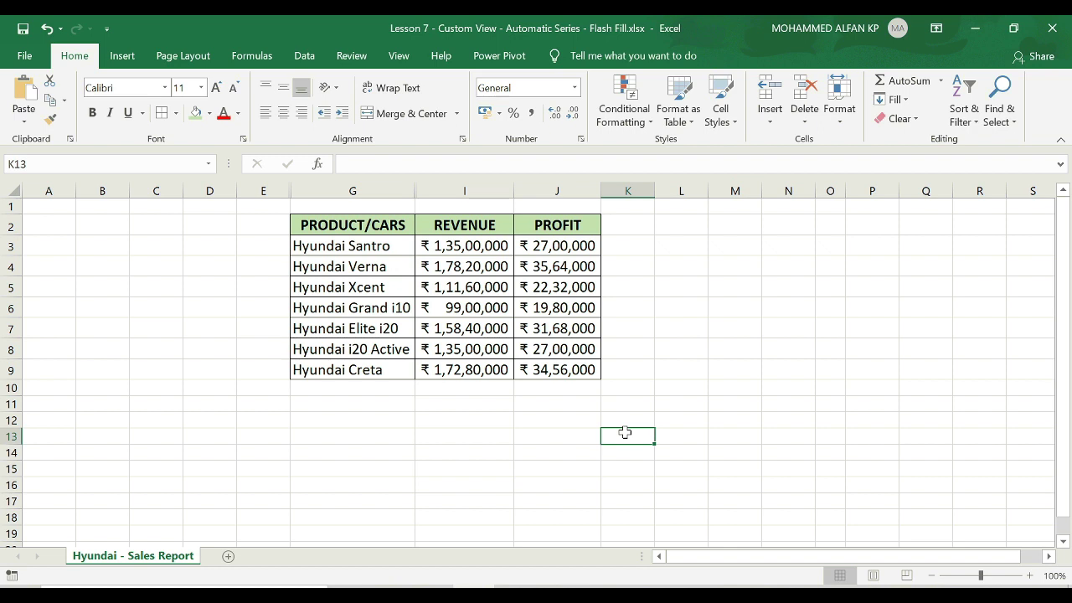
key("ctrl+z")
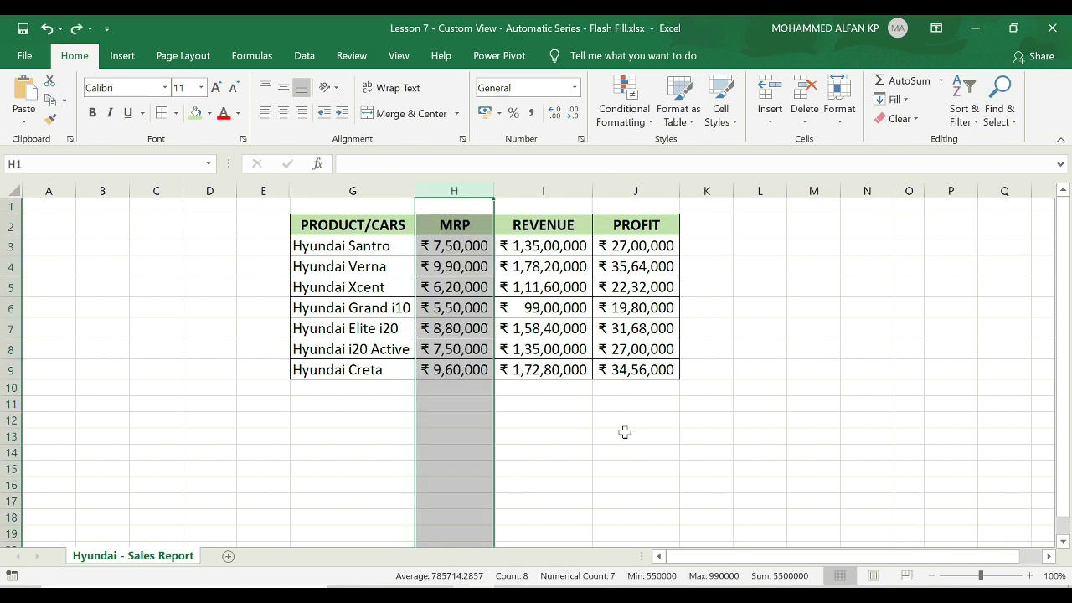
key("ctrl+z")
left_click(345, 248)
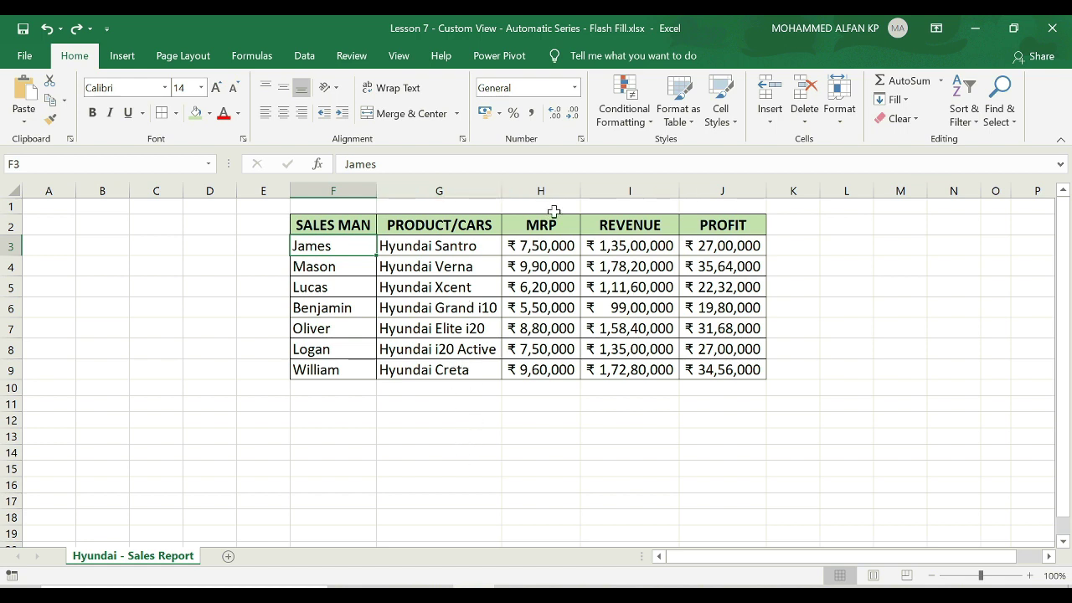
Select SALES MAN and MRP together and hide both columns at once.
left_click(630, 190)
left_click(717, 189, "ctrl")
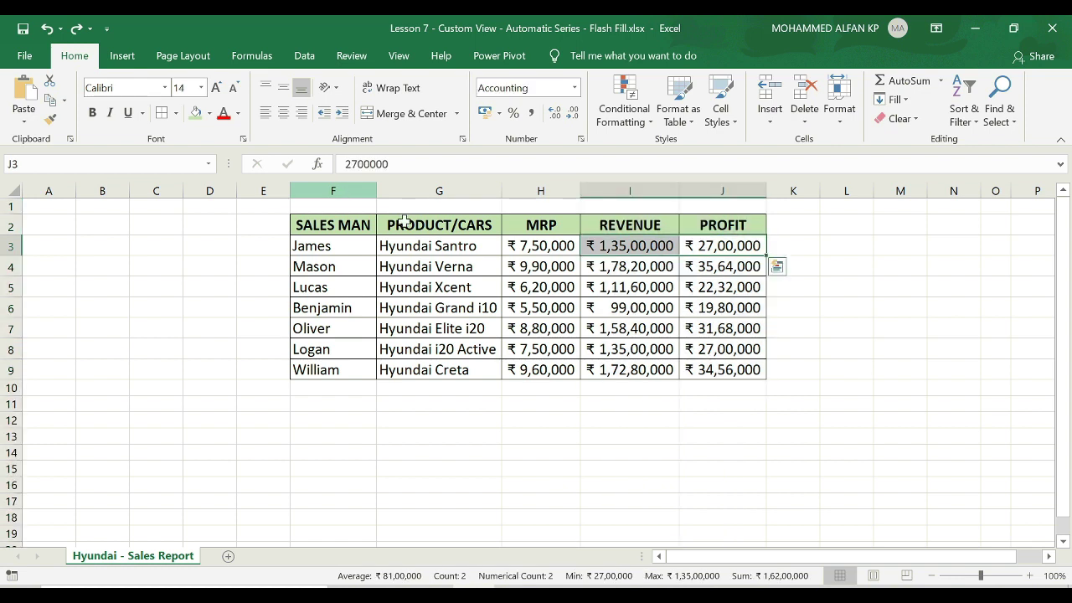
left_click(330, 187)
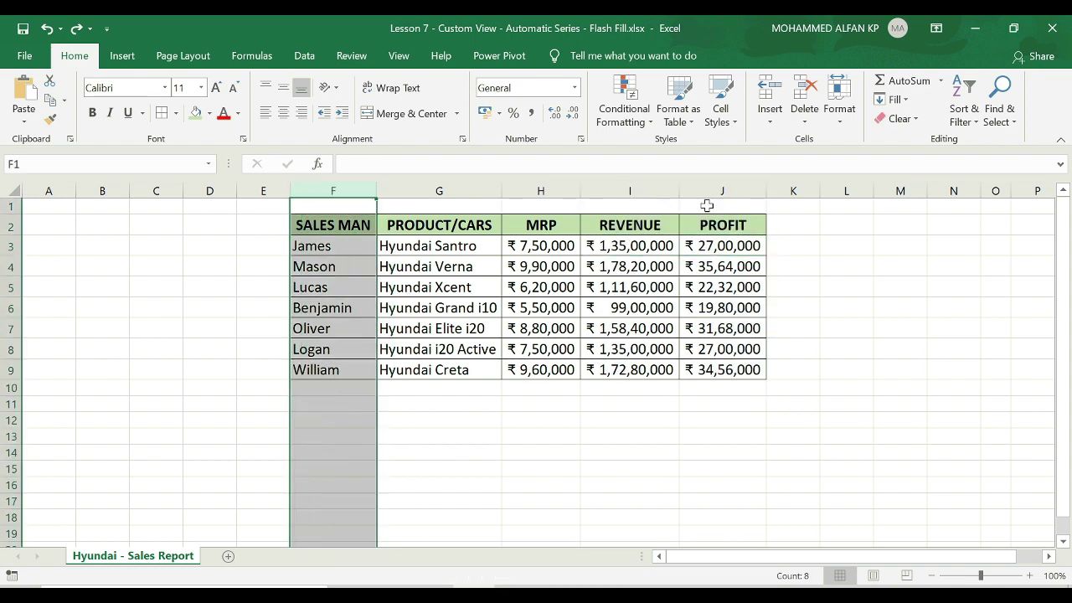
left_click(664, 183)
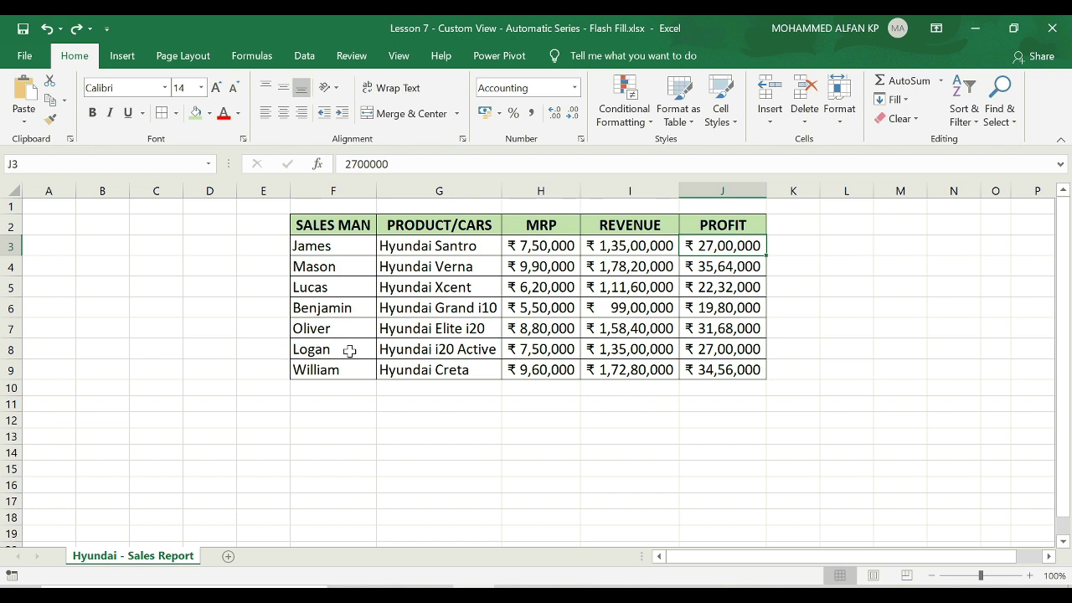
left_click(341, 185)
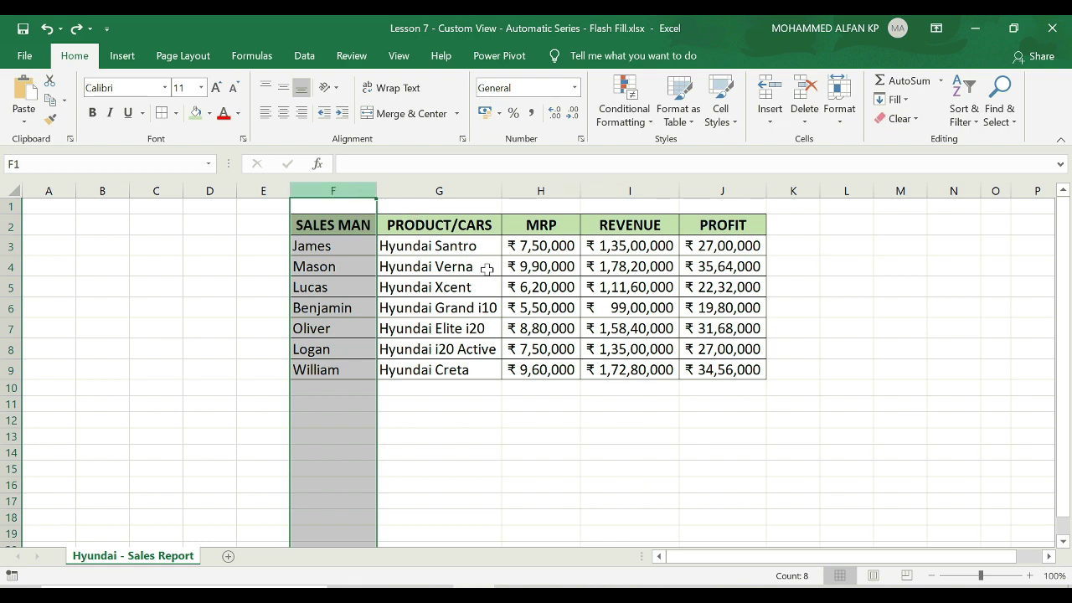
left_click(548, 187, "ctrl")
right_click(549, 188)
left_click(614, 414)
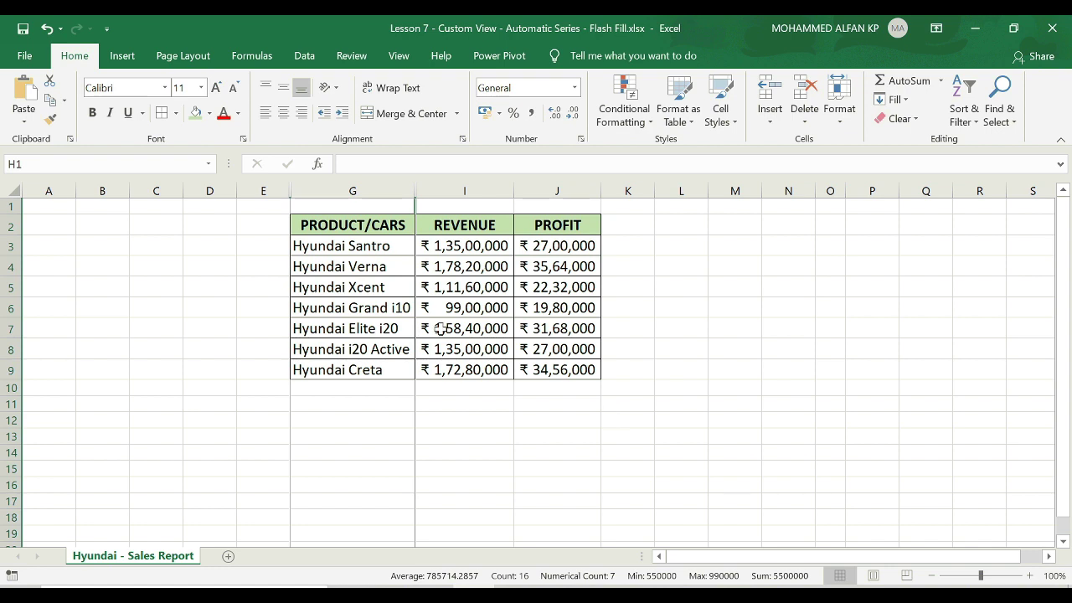
Save the layout with SALES MAN and MRP hidden as custom view 'Directors Meeting'.
left_click(399, 58)
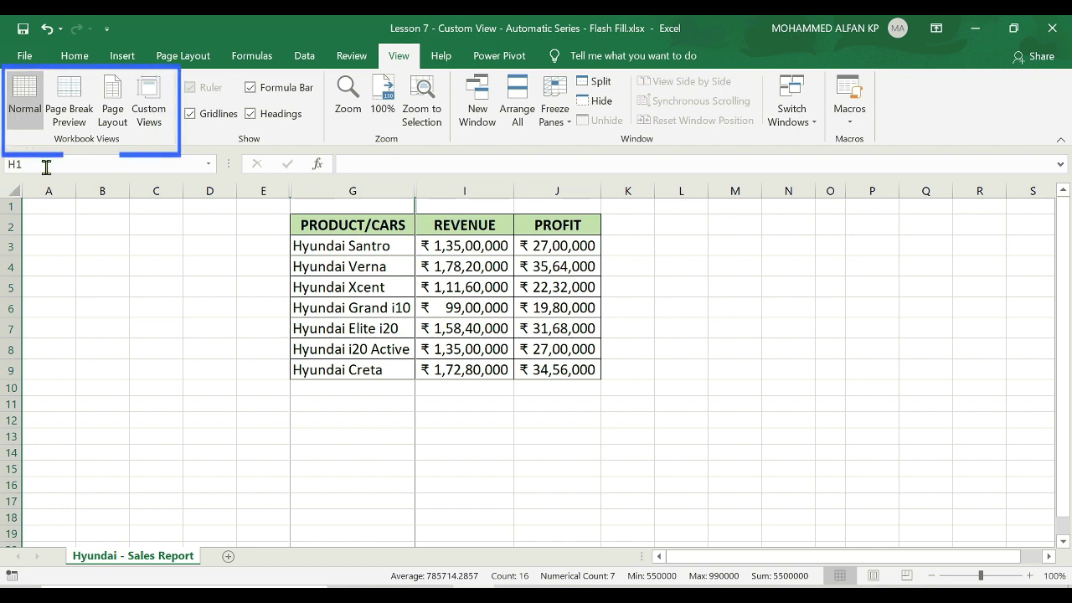
left_click(151, 132)
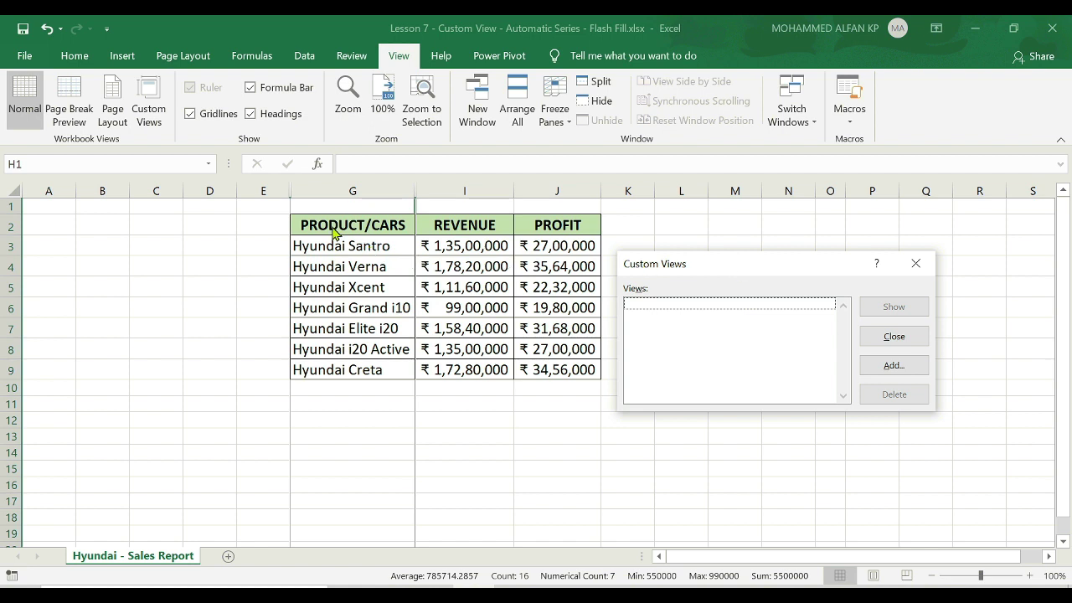
left_click(896, 368)
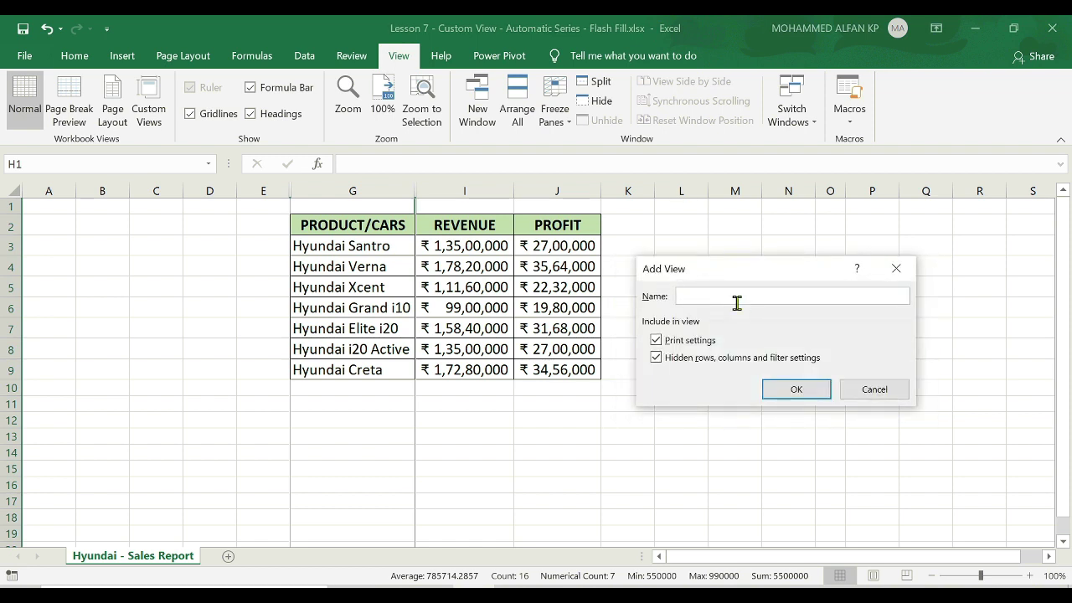
type("Directors Meeting")
left_click(796, 389)
Unhide the SALES MAN and MRP columns.
left_click_drag(468, 191, 289, 191)
right_click(291, 193)
left_click(371, 433)
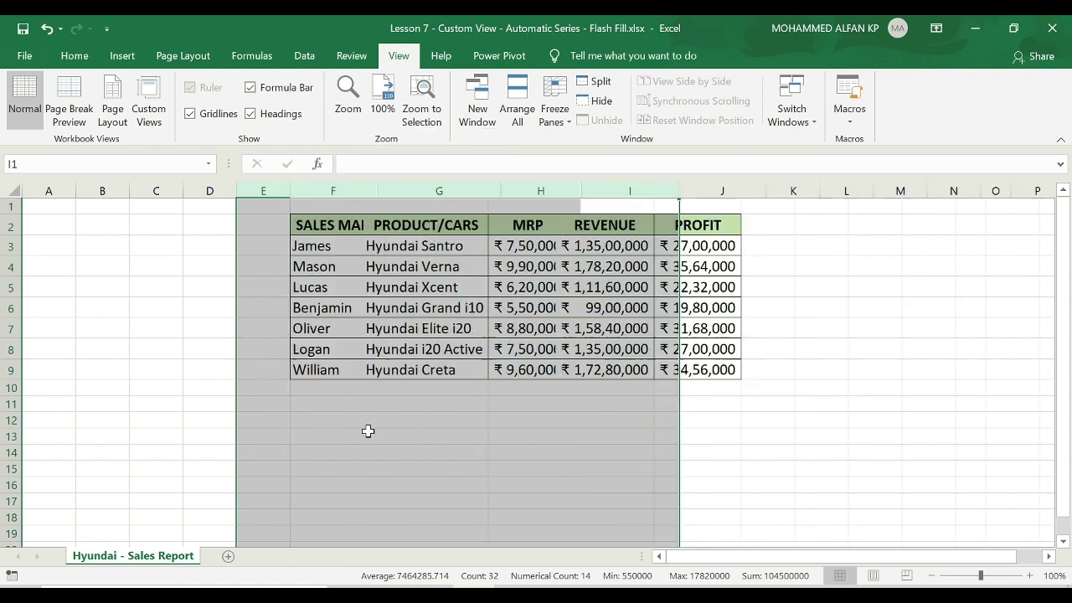
left_click(347, 228)
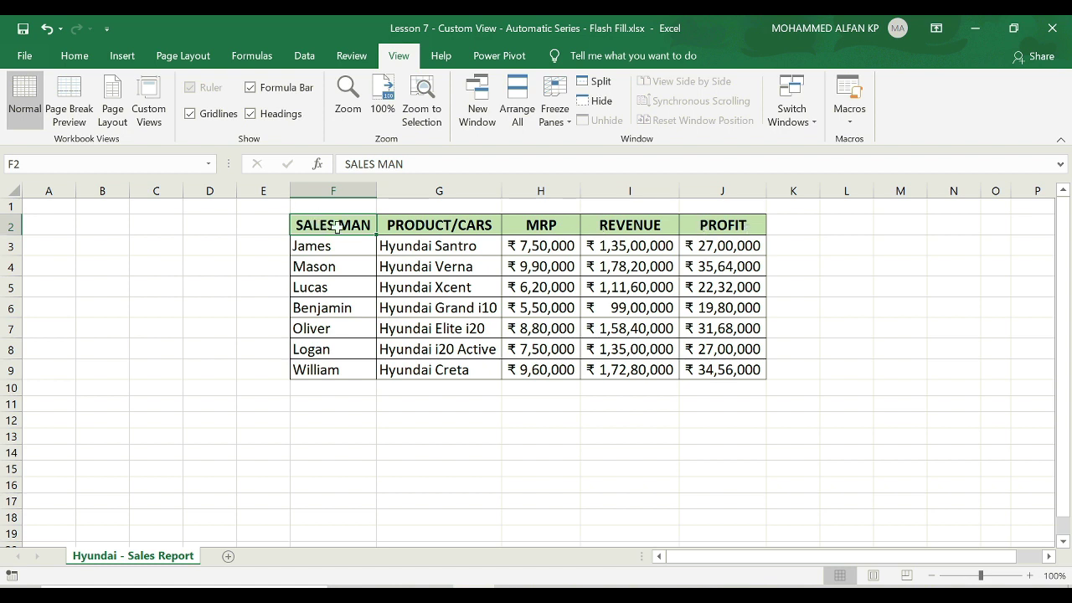
Hide the SALES MAN, REVENUE and PROFIT columns.
left_click(338, 190)
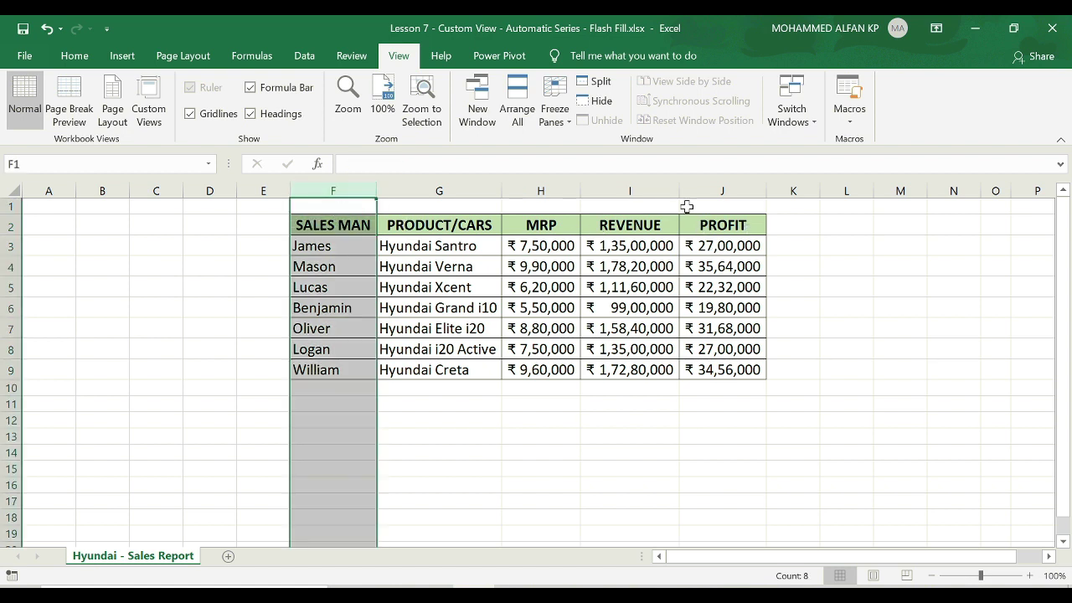
left_click(661, 191, "ctrl")
left_click(725, 191, "ctrl")
right_click(725, 191)
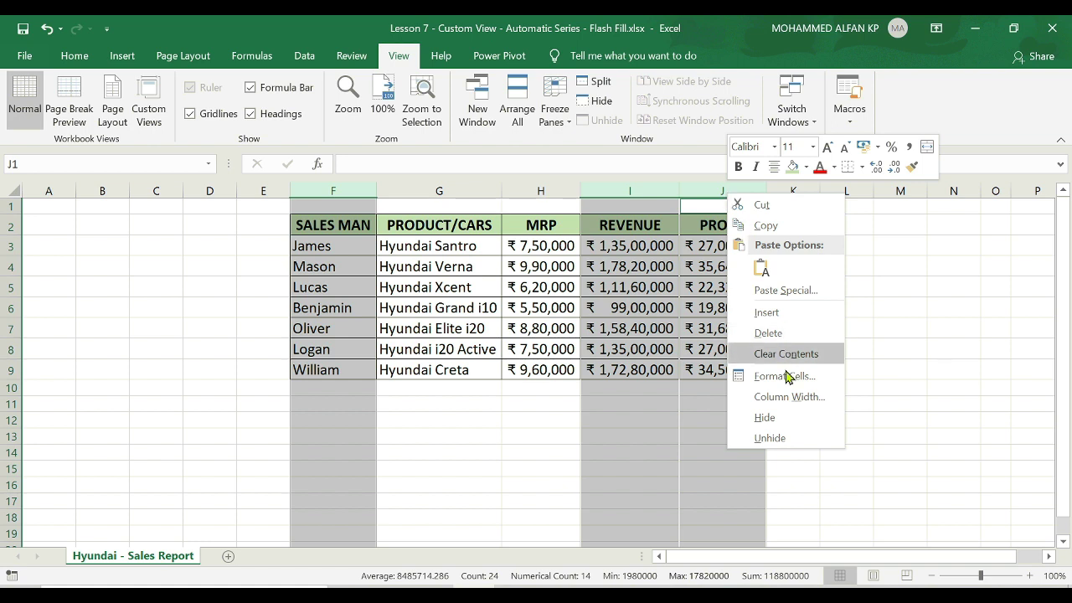
left_click(784, 416)
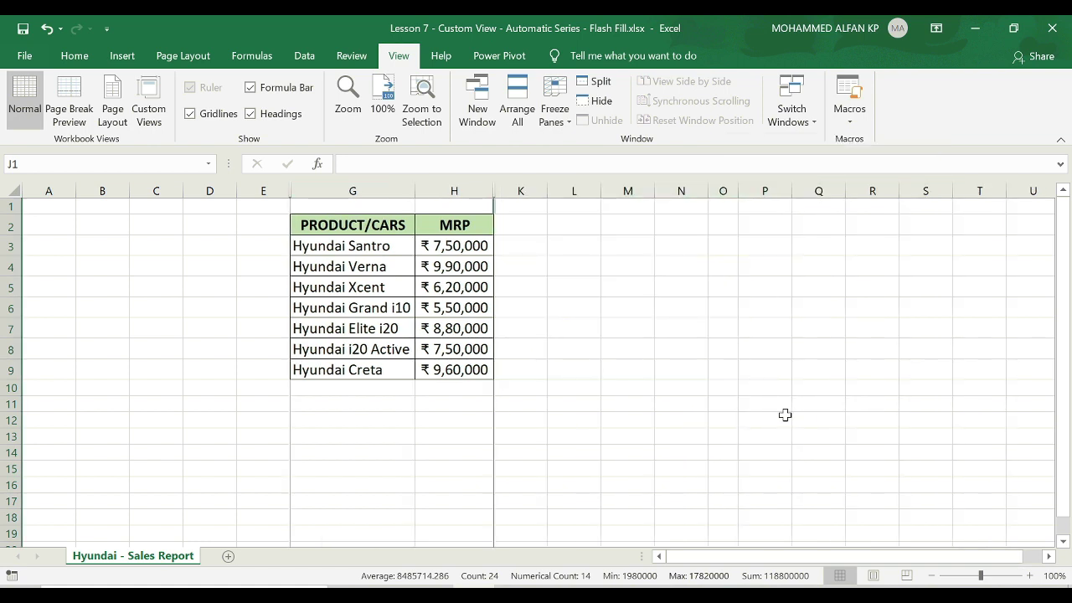
Save this layout as a custom view named 'Customer'.
left_click(148, 126)
left_click(909, 372)
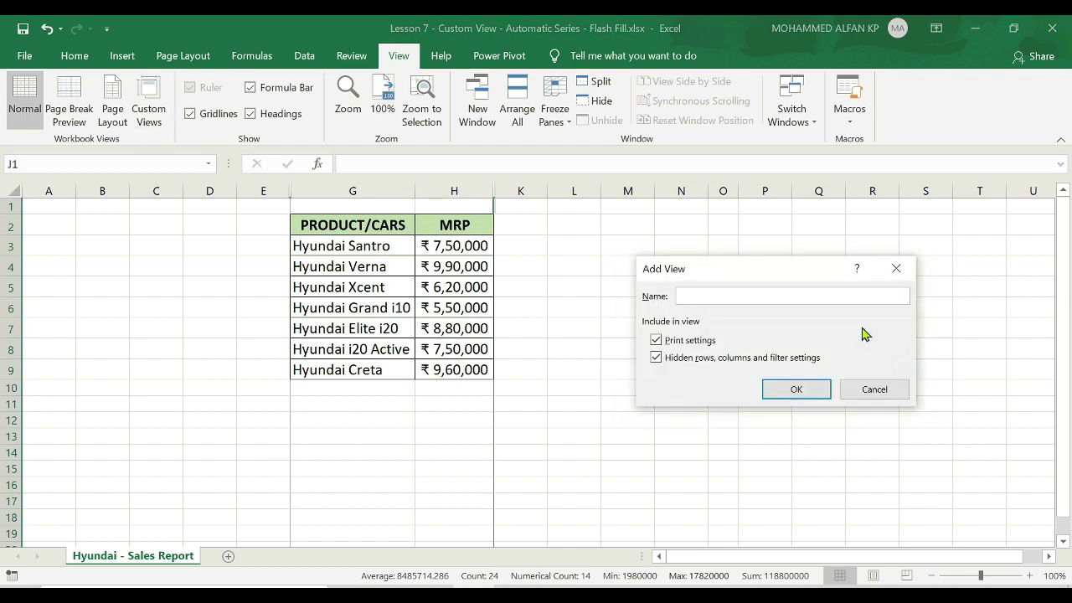
type("Customer")
left_click(807, 395)
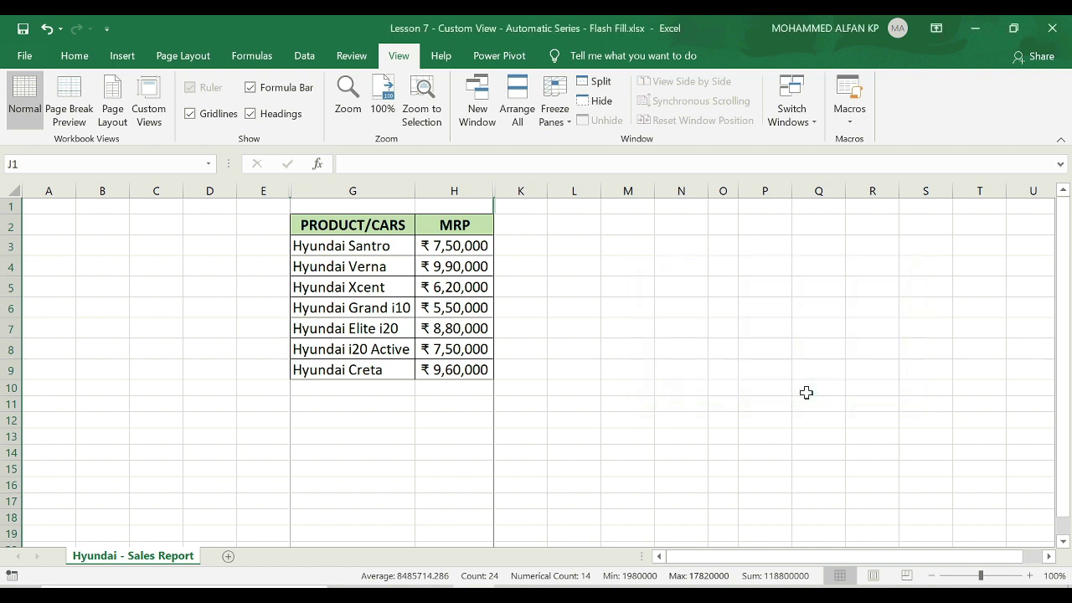
Unhide all columns so SALES MAN through PROFIT show again.
left_click_drag(263, 191, 535, 193)
right_click(483, 196)
left_click(581, 430)
left_click(332, 224)
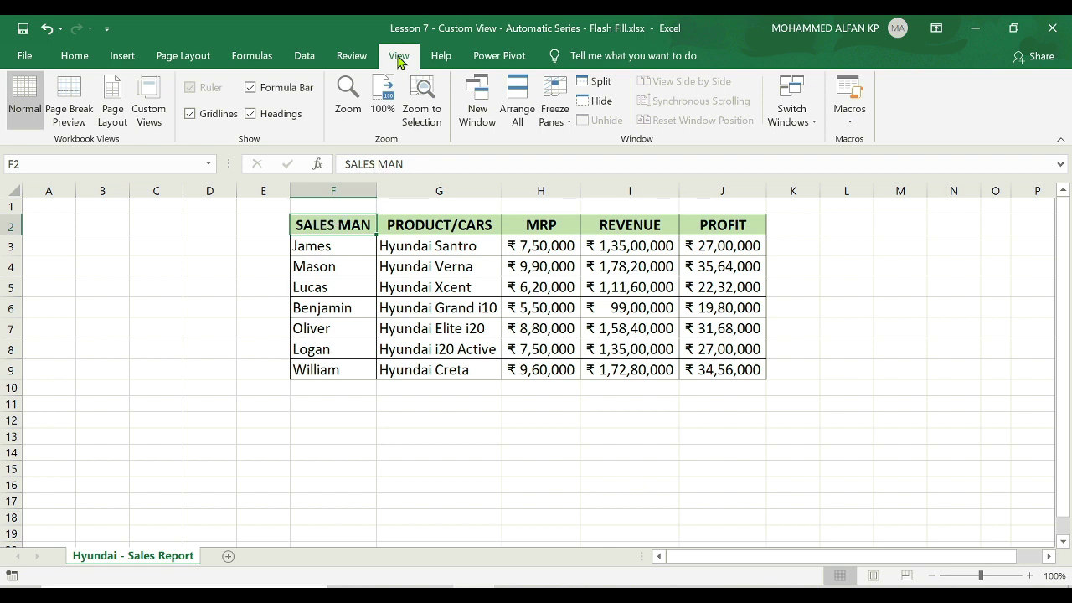
Save the all-columns layout as a custom view named 'Team Meeting'.
left_click(151, 121)
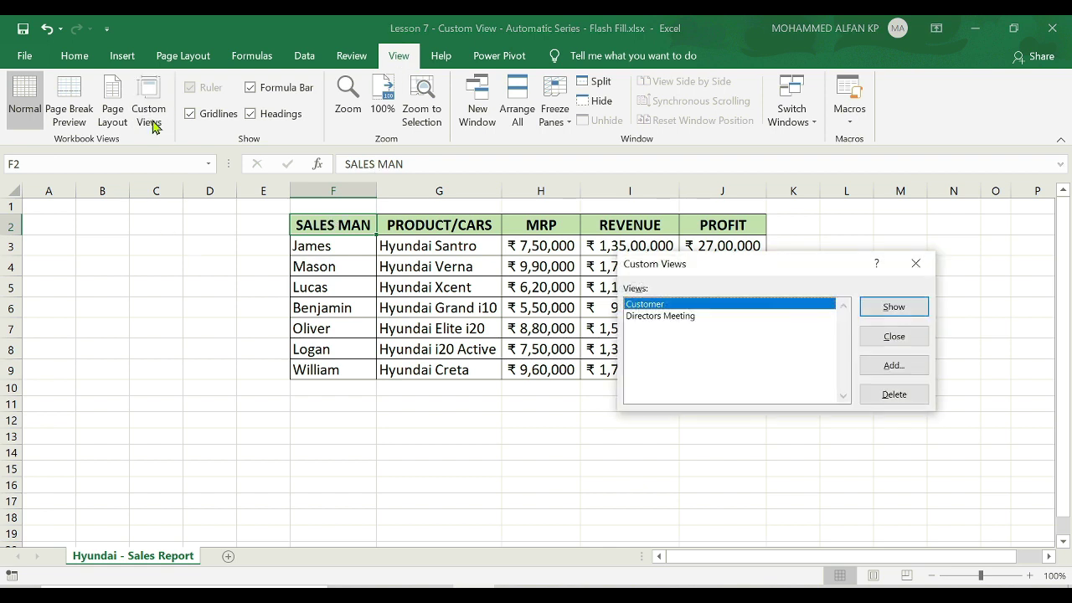
left_click(894, 364)
type("Team Meeting")
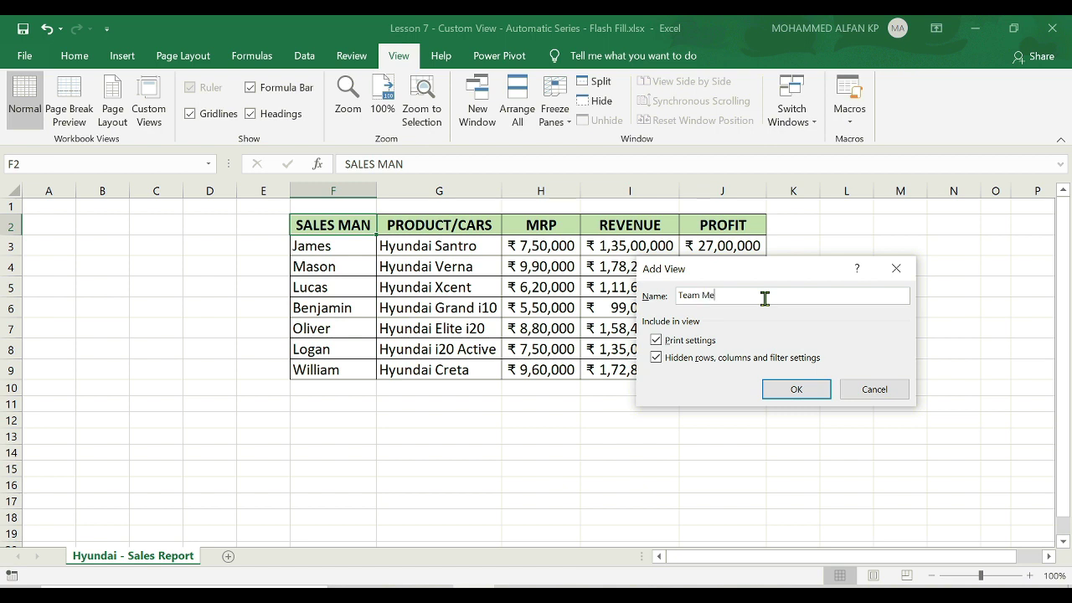
left_click(799, 389)
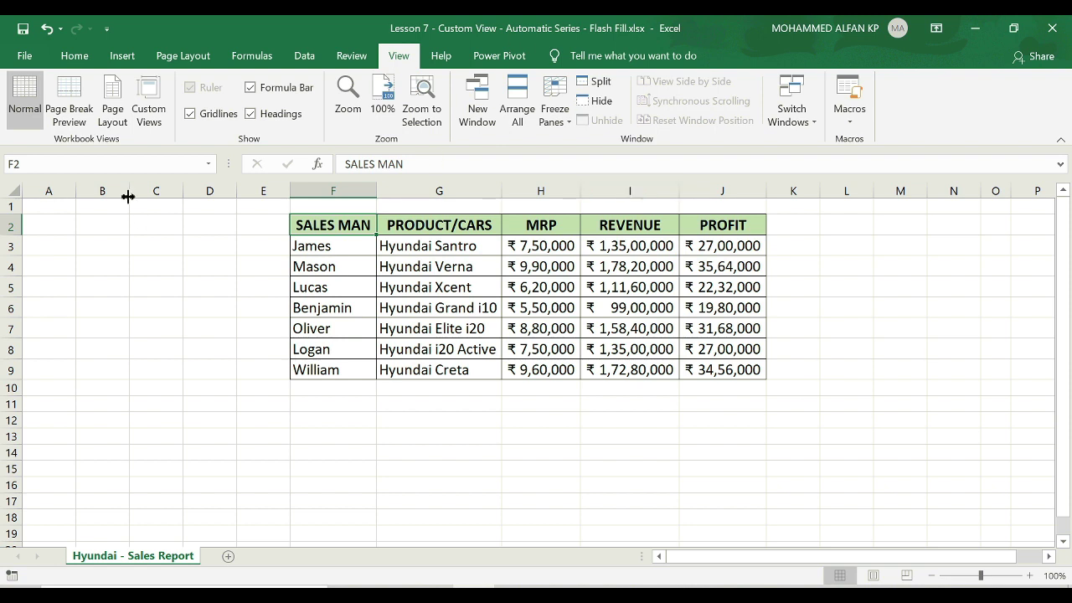
Apply the Directors Meeting, Customer, then Team Meeting custom views in turn.
left_click(144, 127)
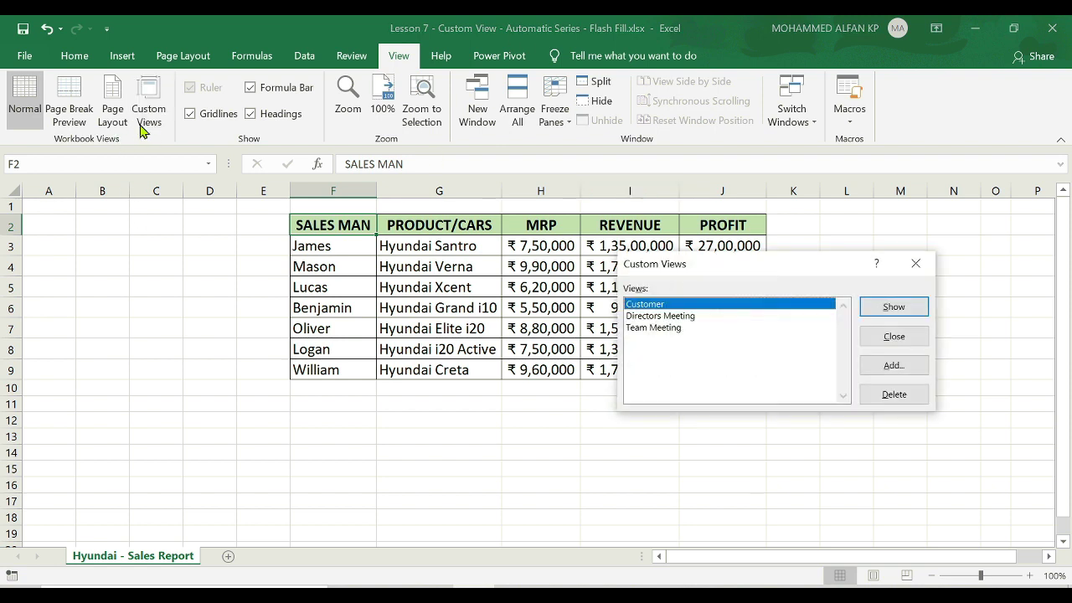
left_click(687, 318)
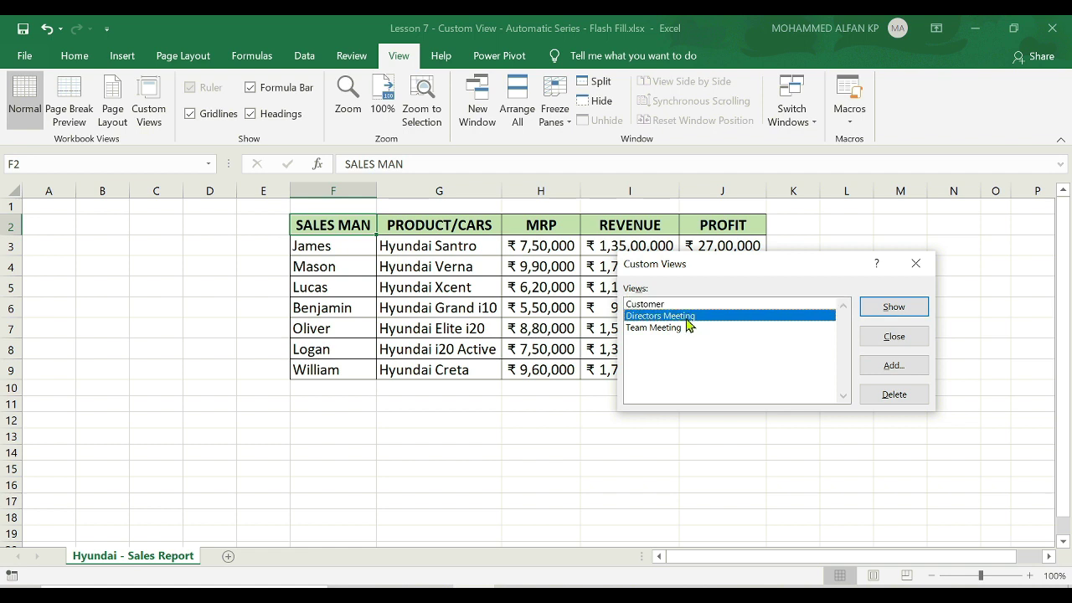
left_click(893, 307)
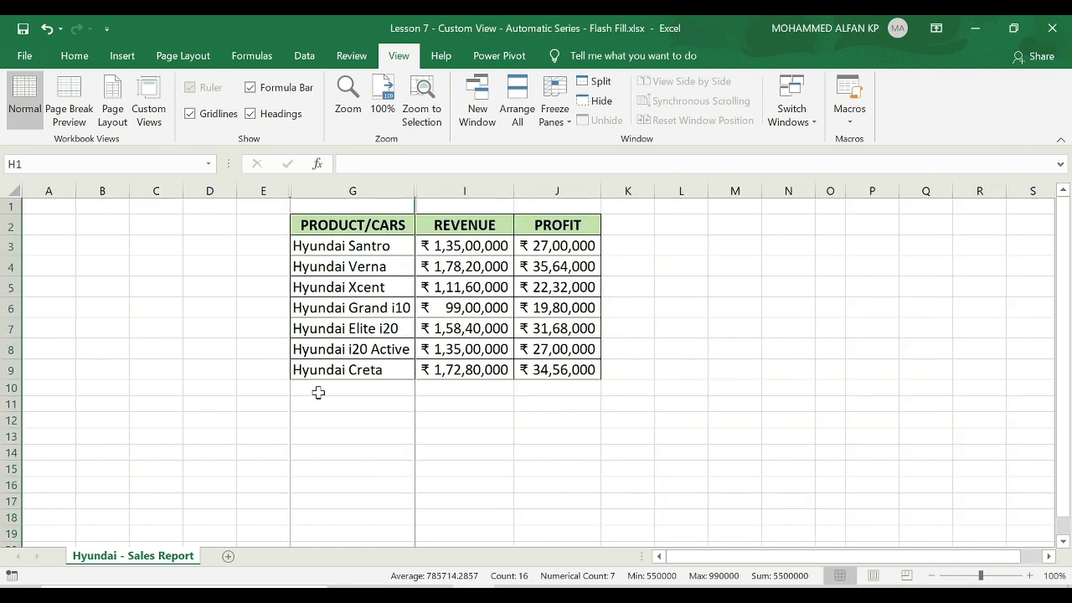
left_click(156, 126)
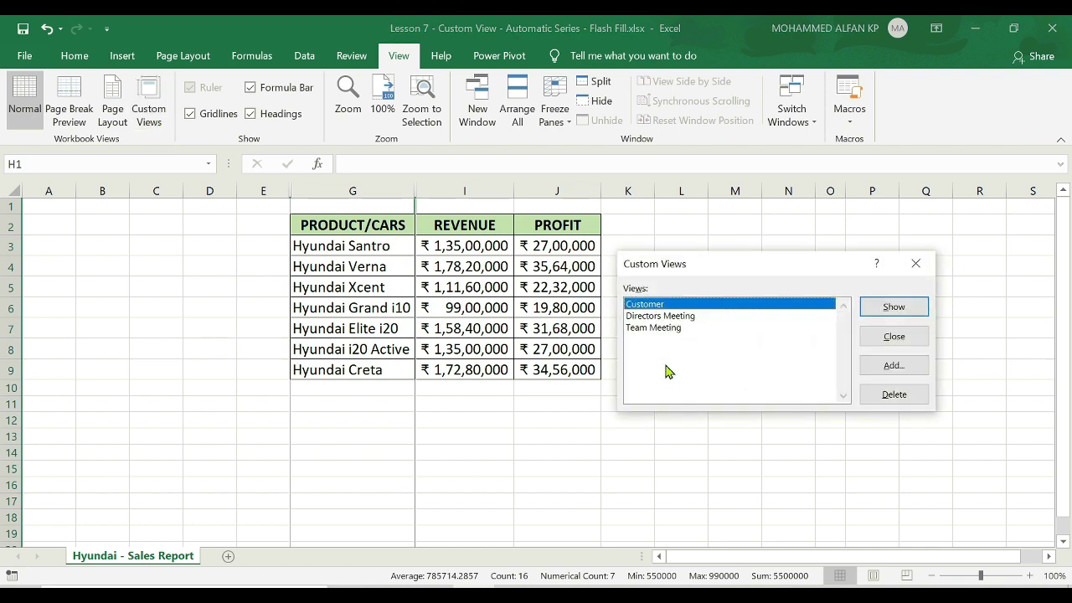
left_click(901, 308)
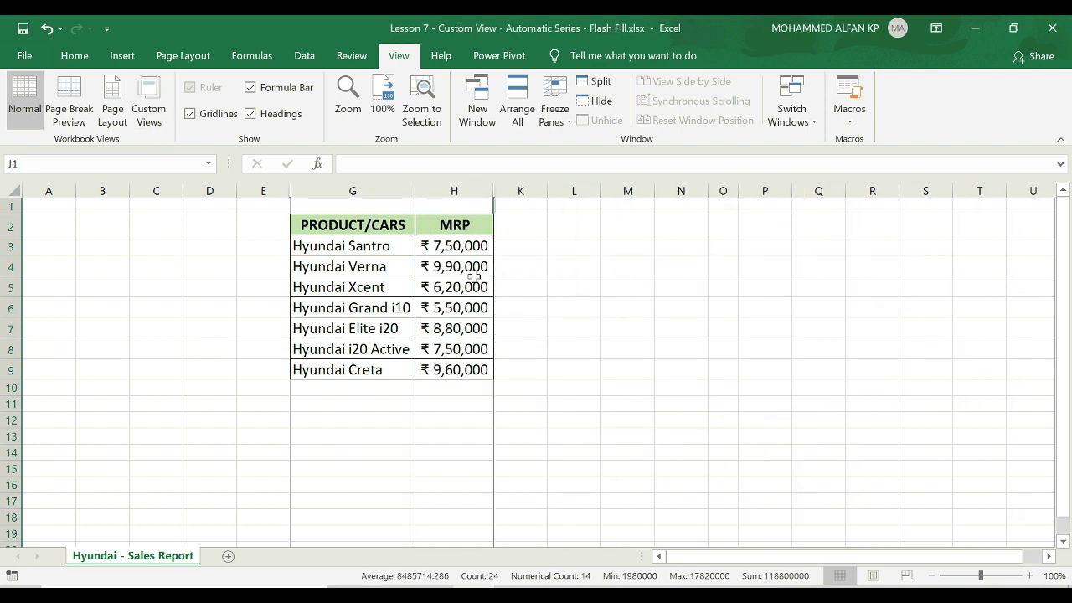
left_click(150, 127)
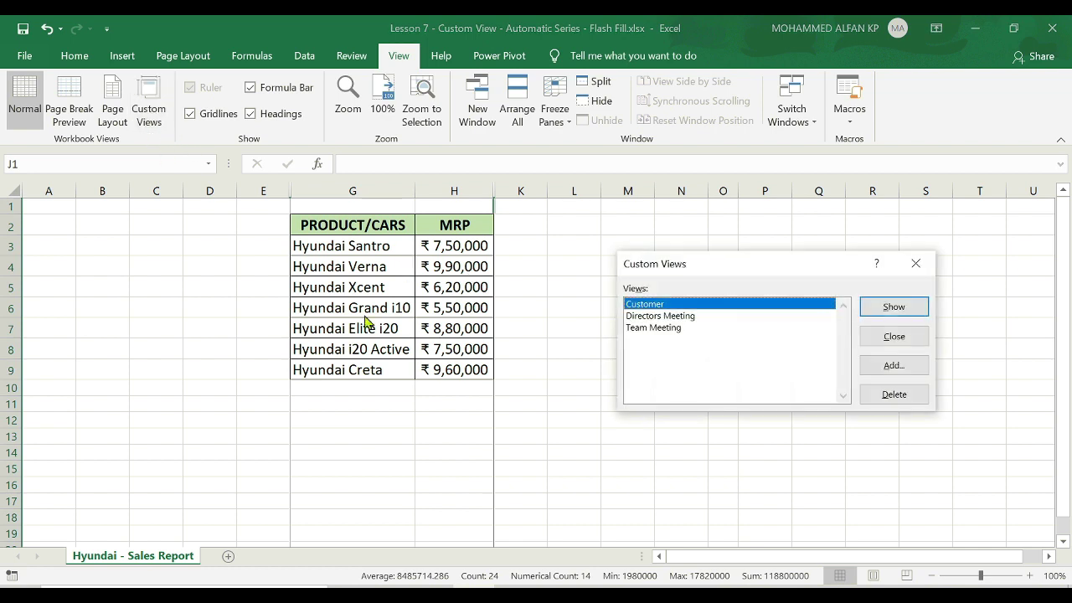
left_click(687, 327)
left_click(907, 307)
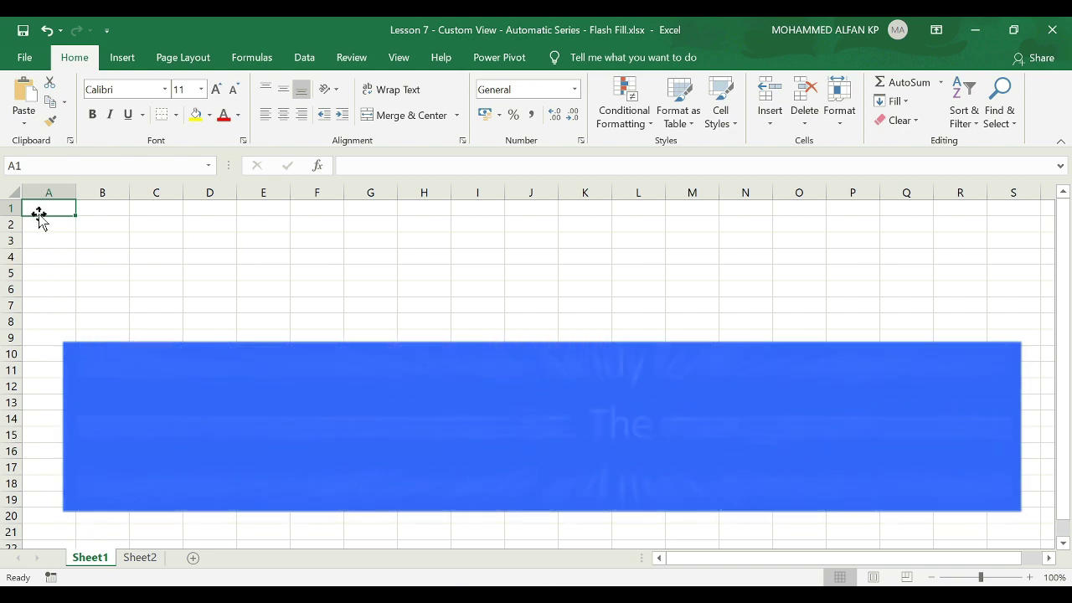
Autofill weekdays from Sunday down A1:A16 and autofit column A.
type("Sunday")
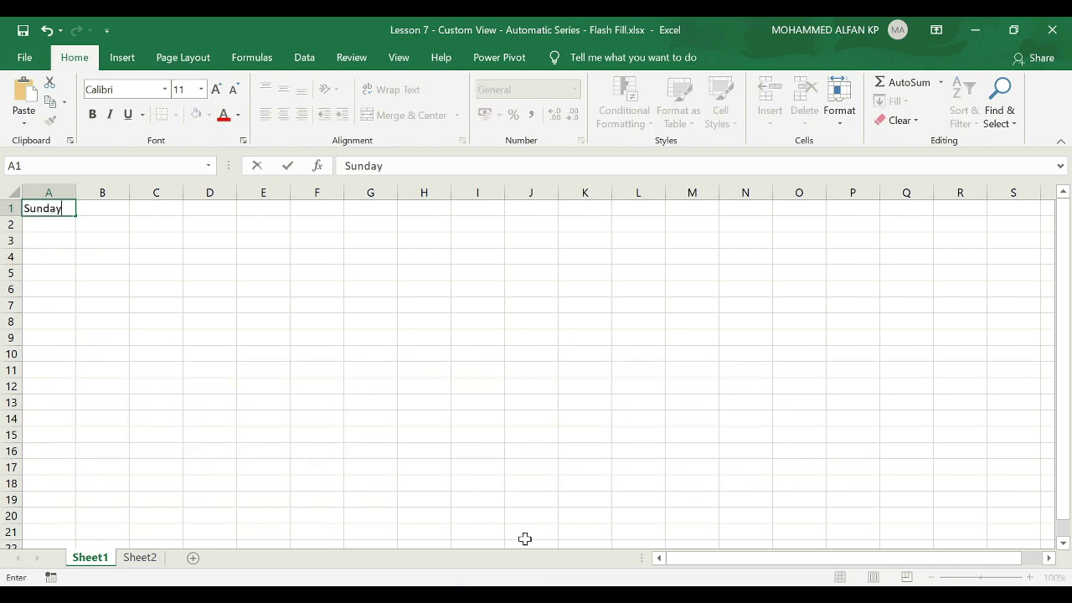
key("Return")
left_click(52, 208)
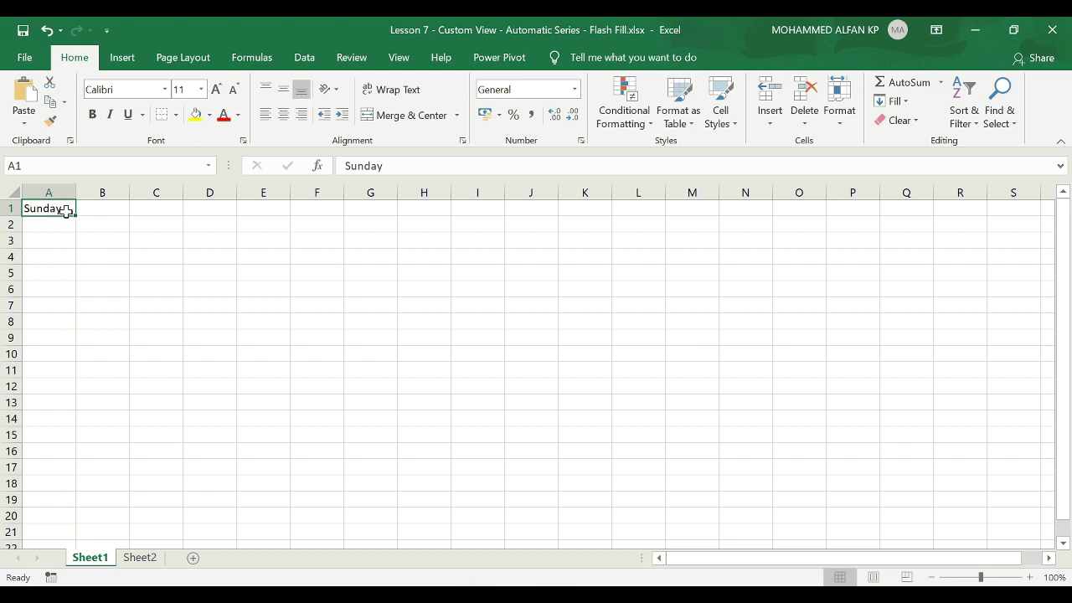
left_click_drag(75, 215, 75, 458)
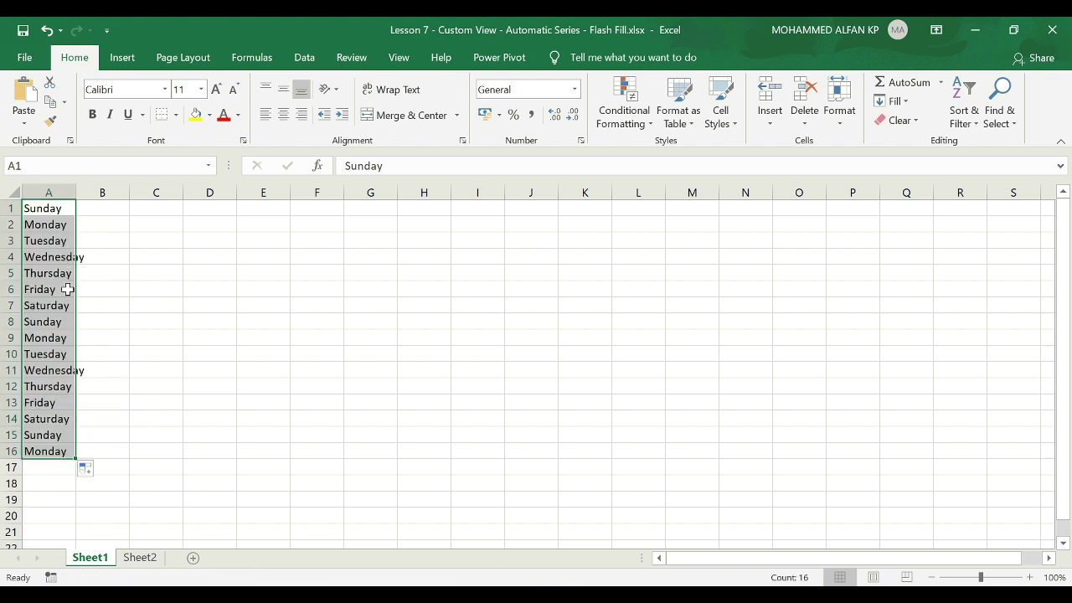
double_click(76, 192)
Autofill a repeating month series from Jan down C1:C16.
left_click(162, 210)
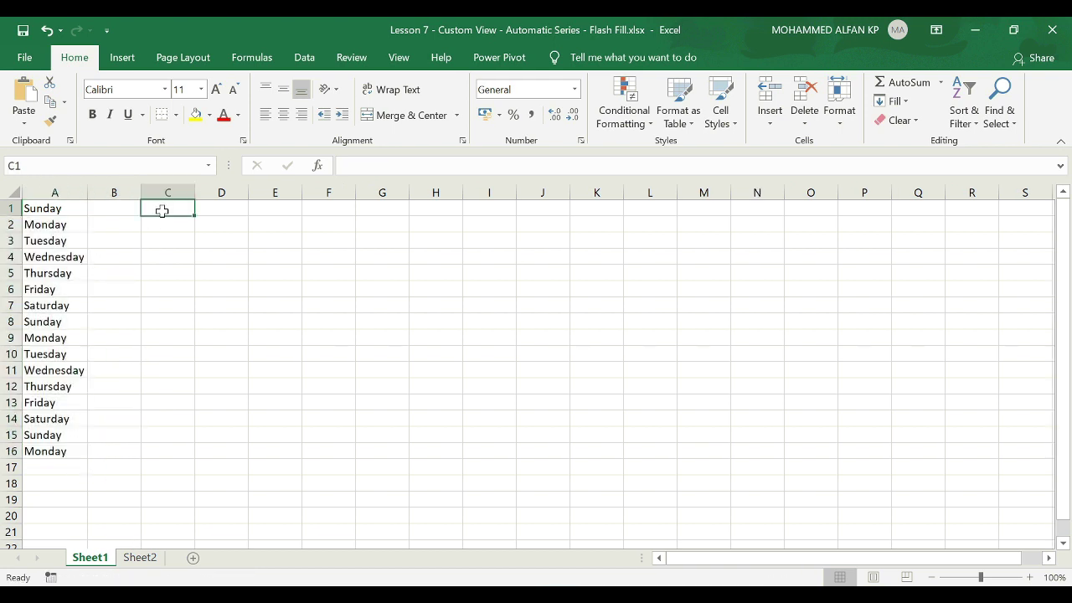
type("Jan")
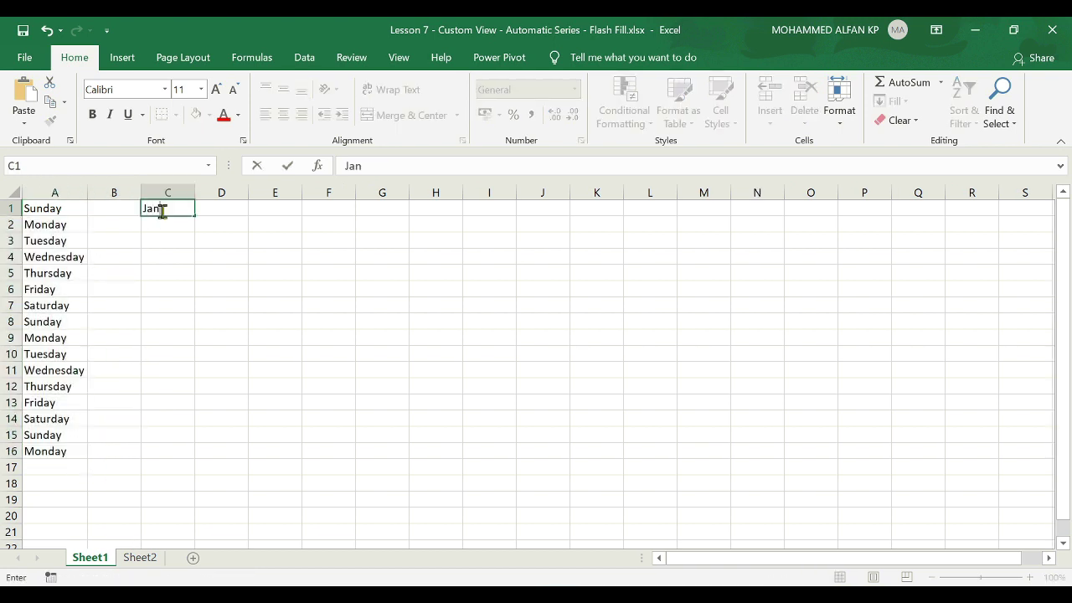
key("Return")
left_click(162, 210)
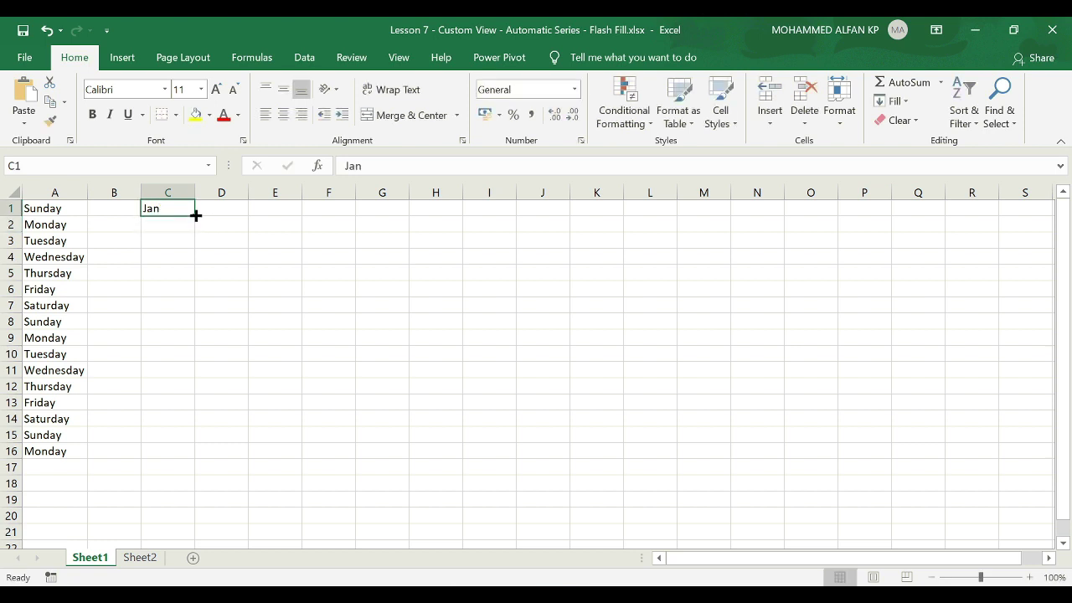
left_click_drag(195, 215, 194, 452)
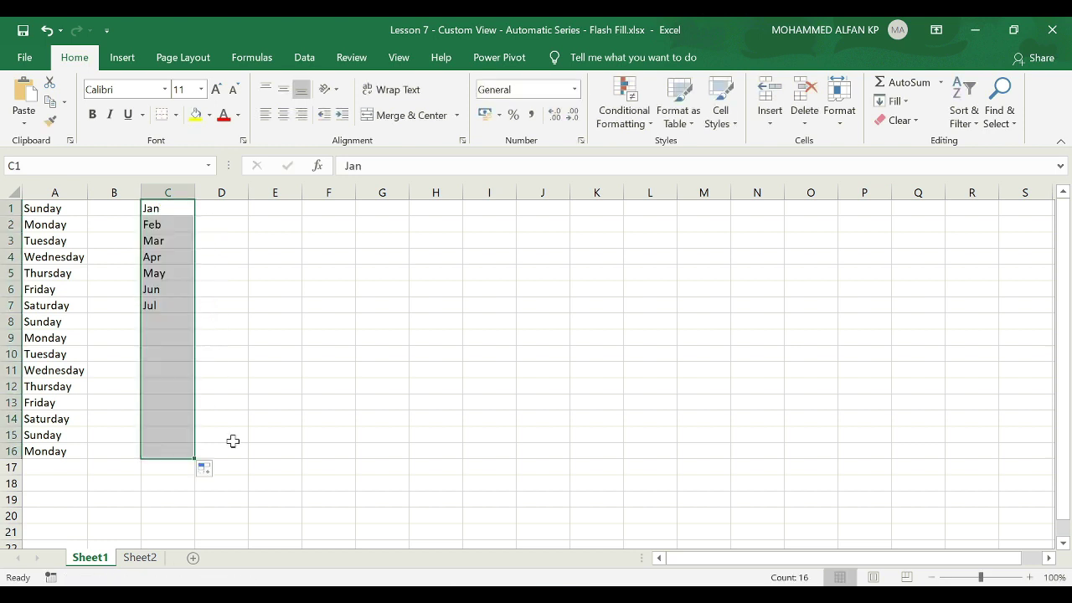
left_click(163, 208)
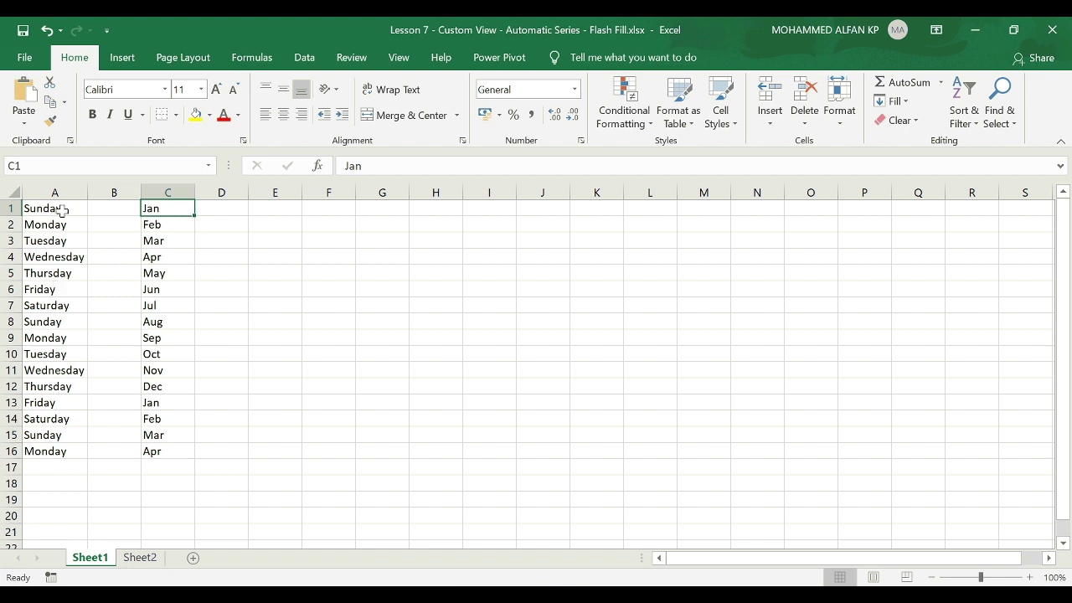
left_click(56, 193)
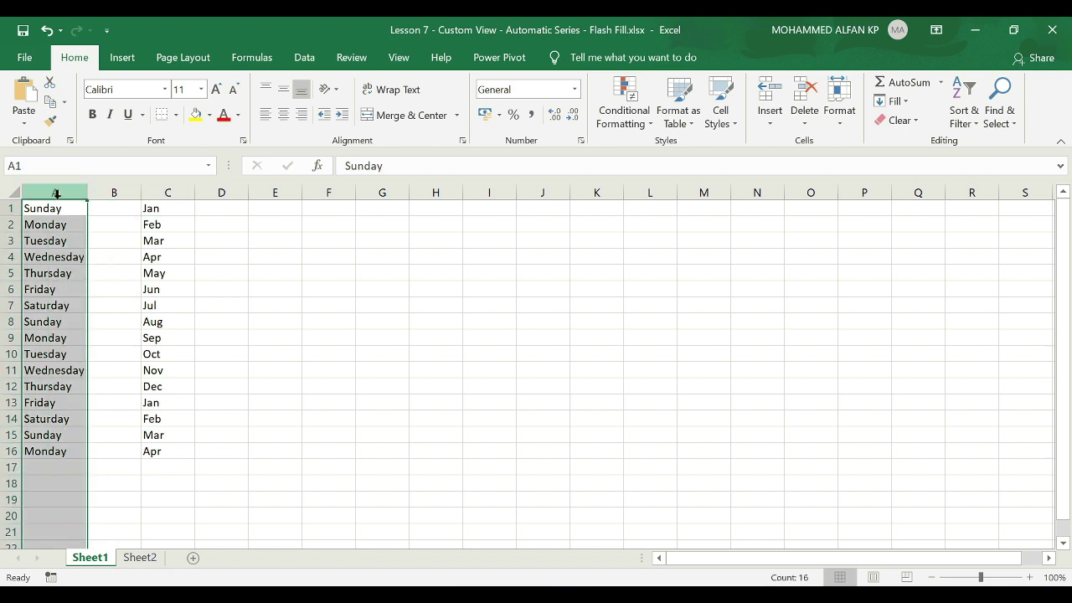
left_click(171, 192)
left_click(327, 206)
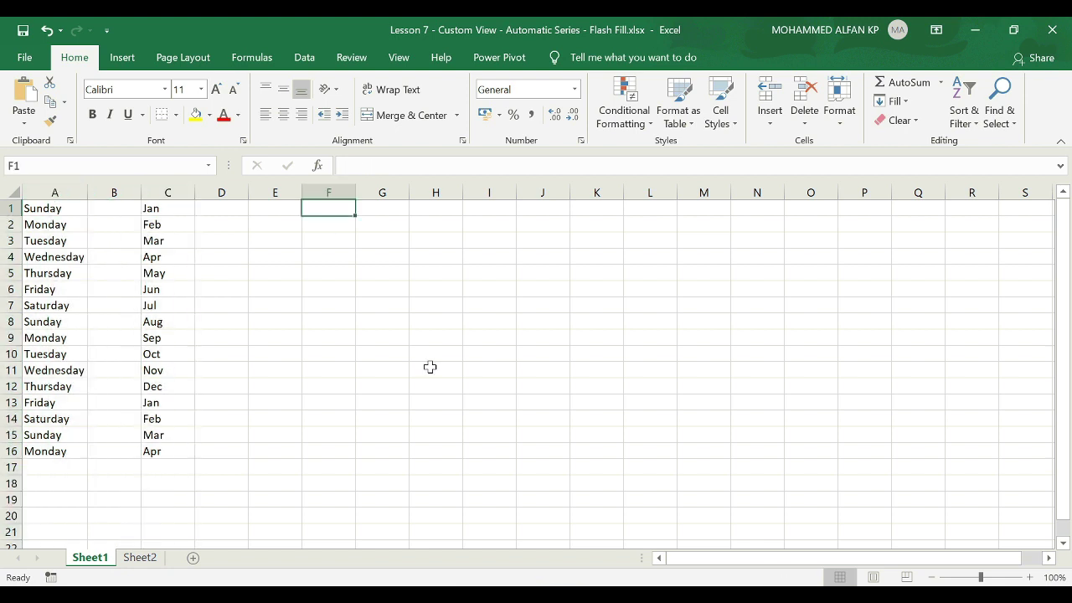
Fill F1:F18 with the letter A copied unchanged.
type("A")
key("ctrl+Return")
left_click_drag(357, 215, 338, 494)
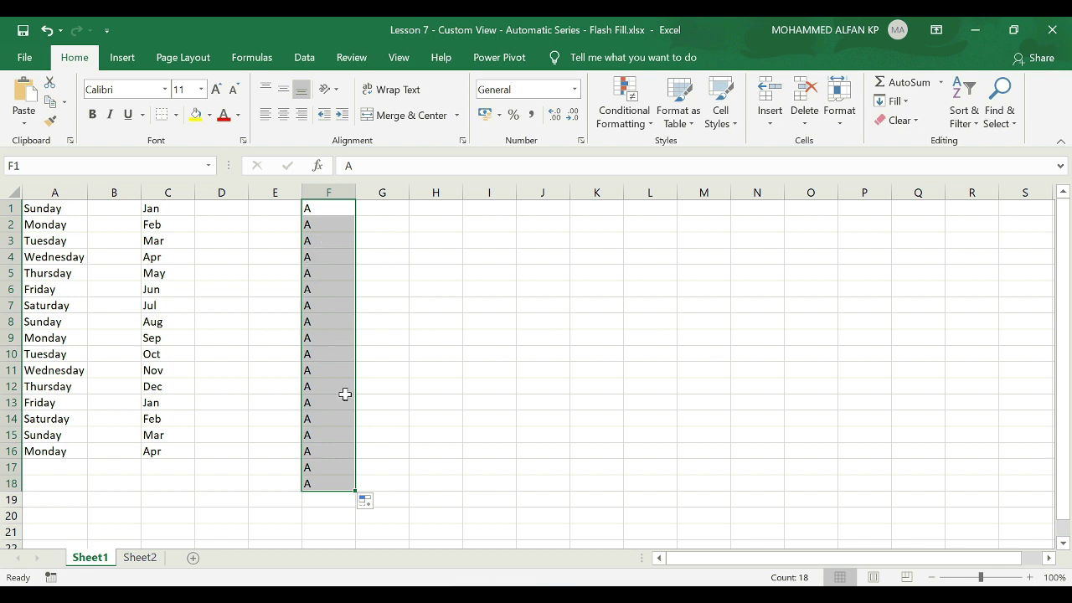
Fill J1:J10 with 'North' copied unchanged.
left_click(548, 211)
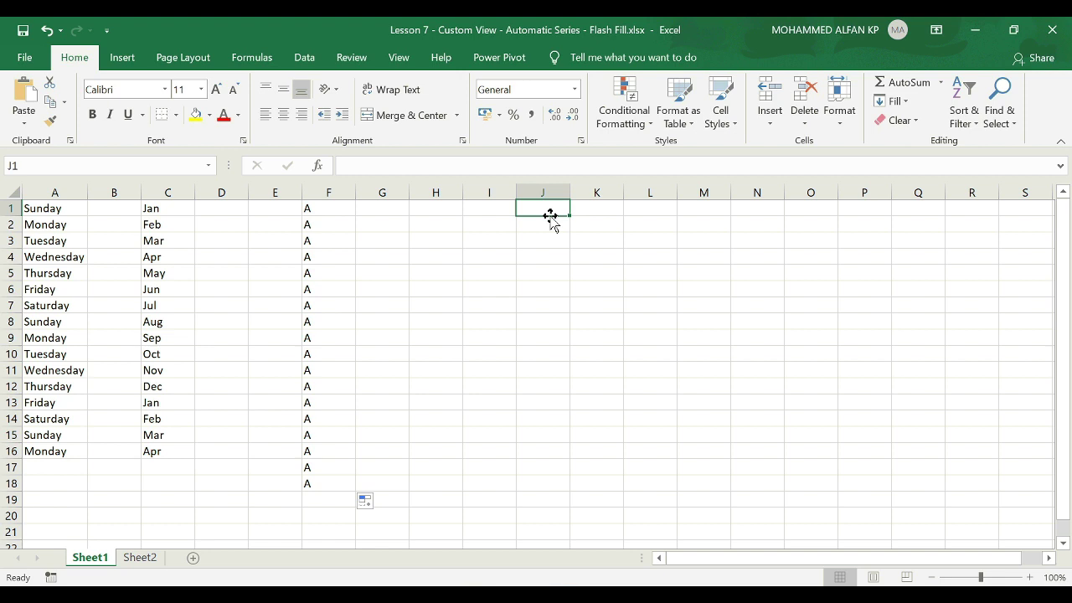
type("North")
key("ctrl+Return")
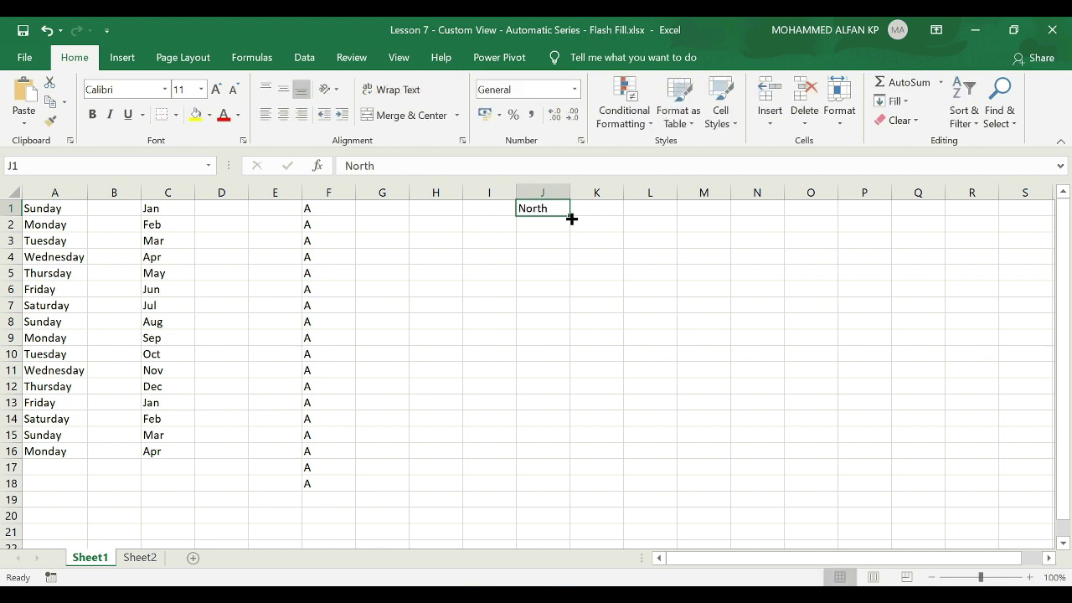
left_click_drag(571, 219, 569, 356)
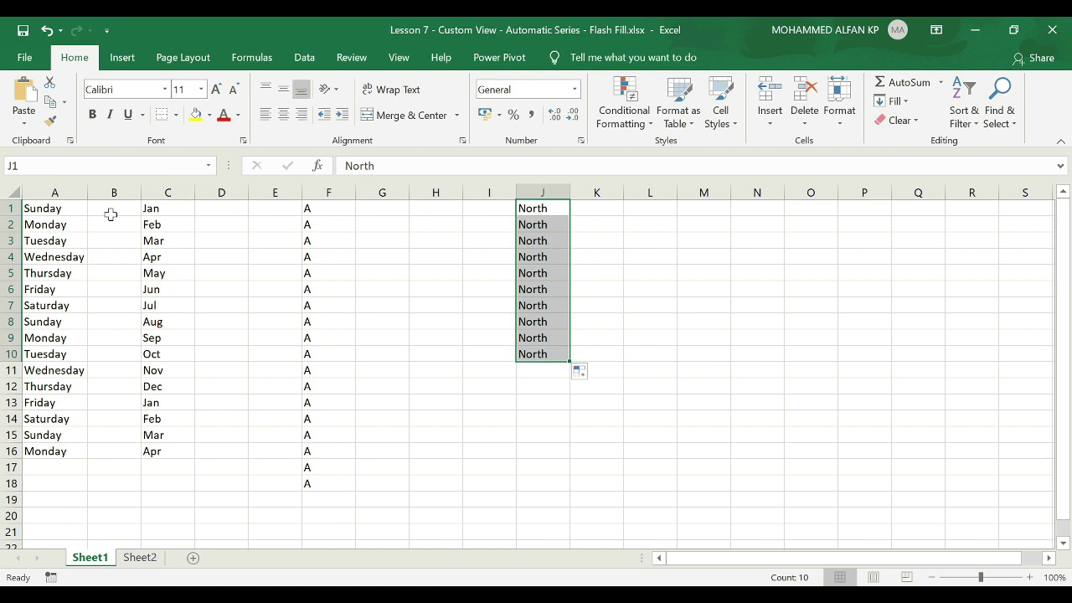
left_click(81, 192)
left_click(153, 192)
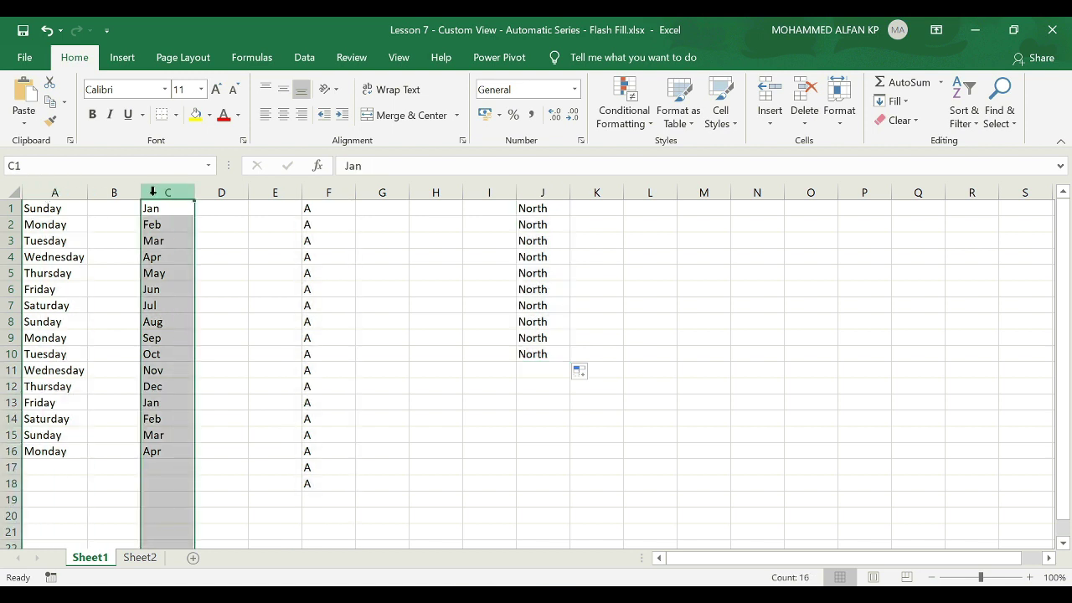
left_click(25, 57)
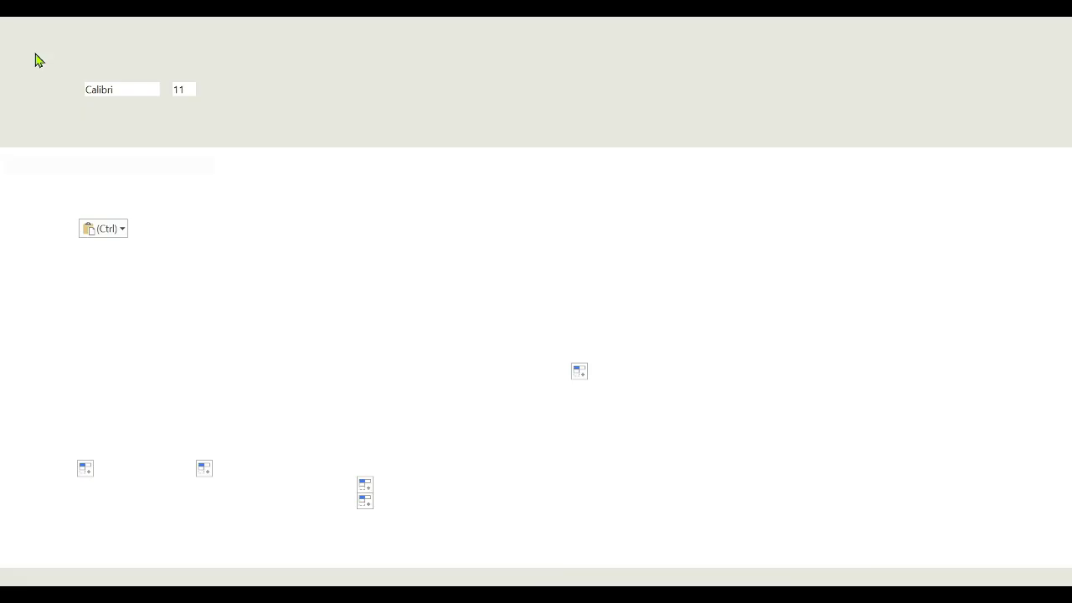
left_click(74, 566)
left_click(256, 224)
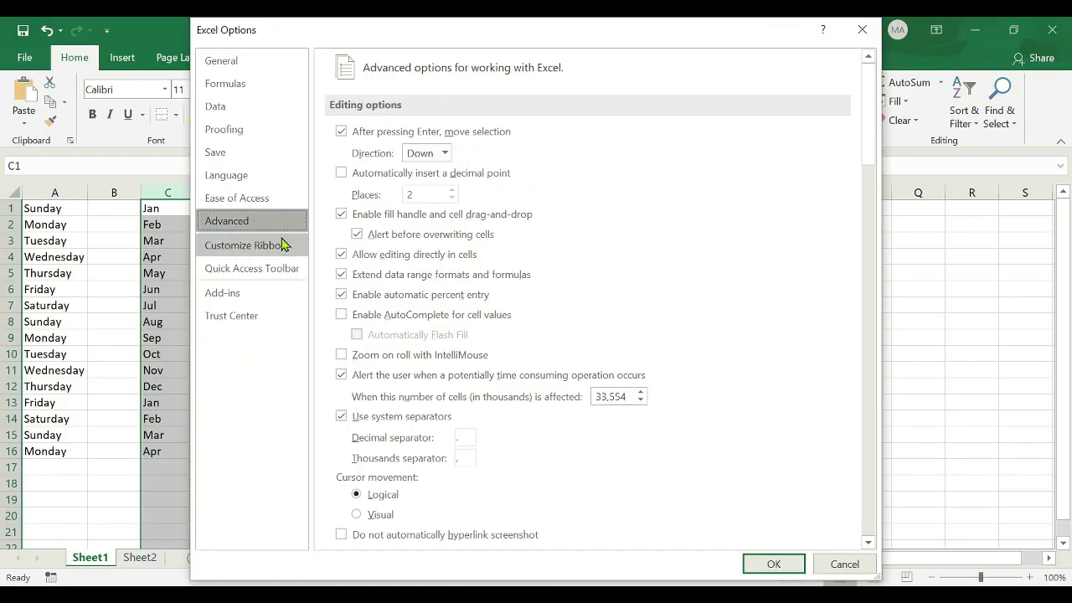
left_click_drag(868, 119, 872, 493)
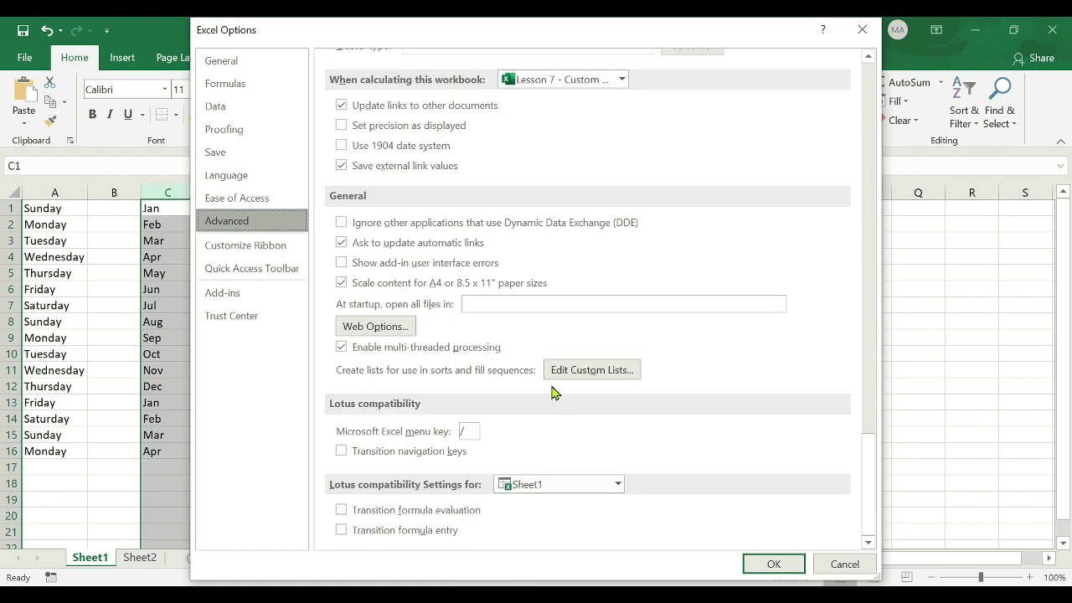
left_click(597, 372)
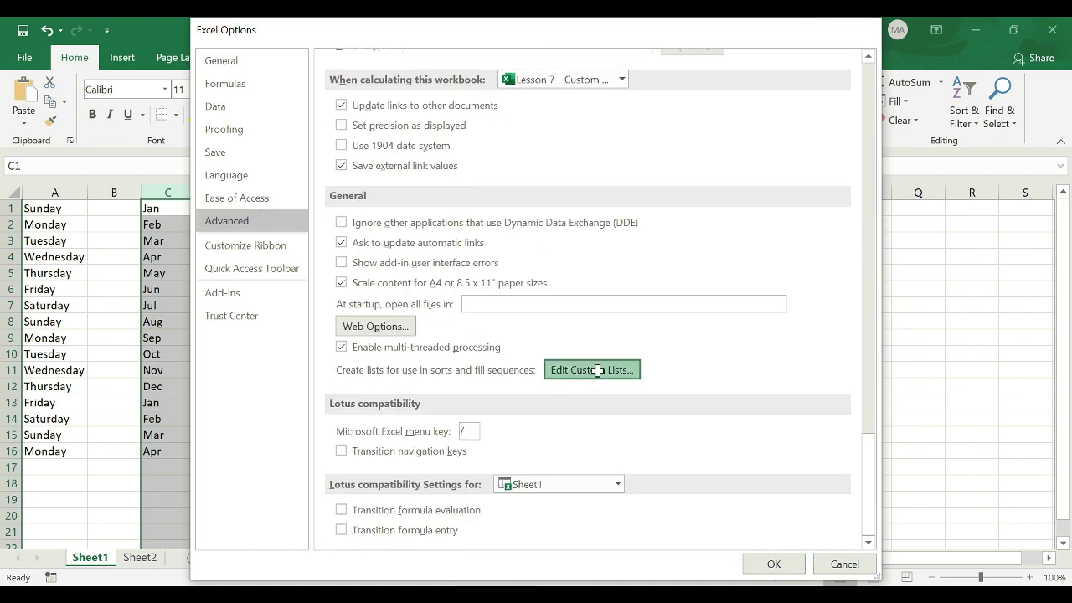
left_click_drag(681, 198, 620, 186)
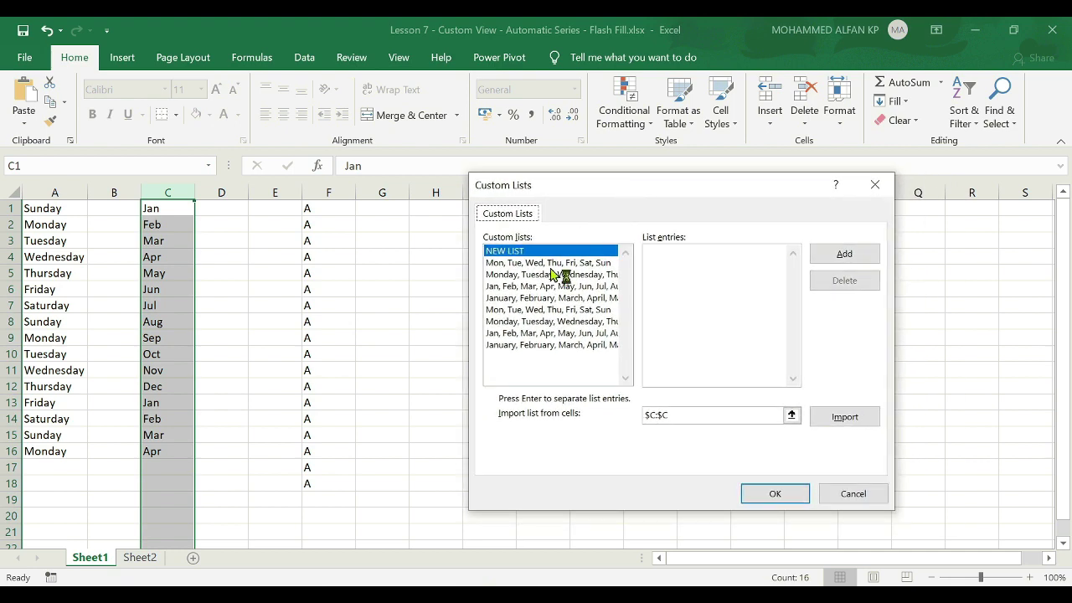
left_click(550, 265)
left_click(534, 308)
left_click(536, 321)
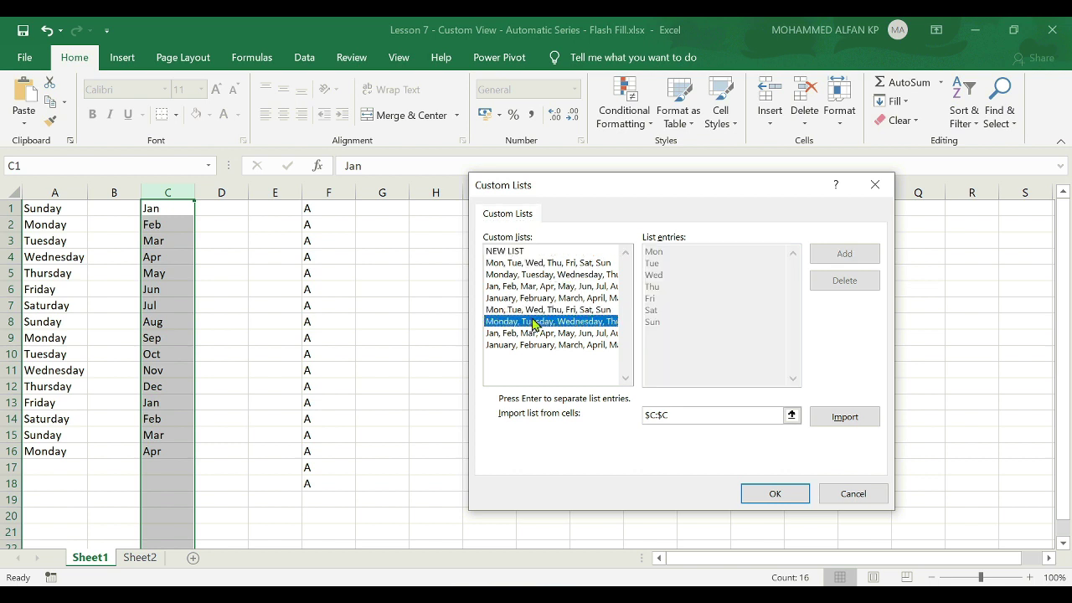
left_click(536, 332)
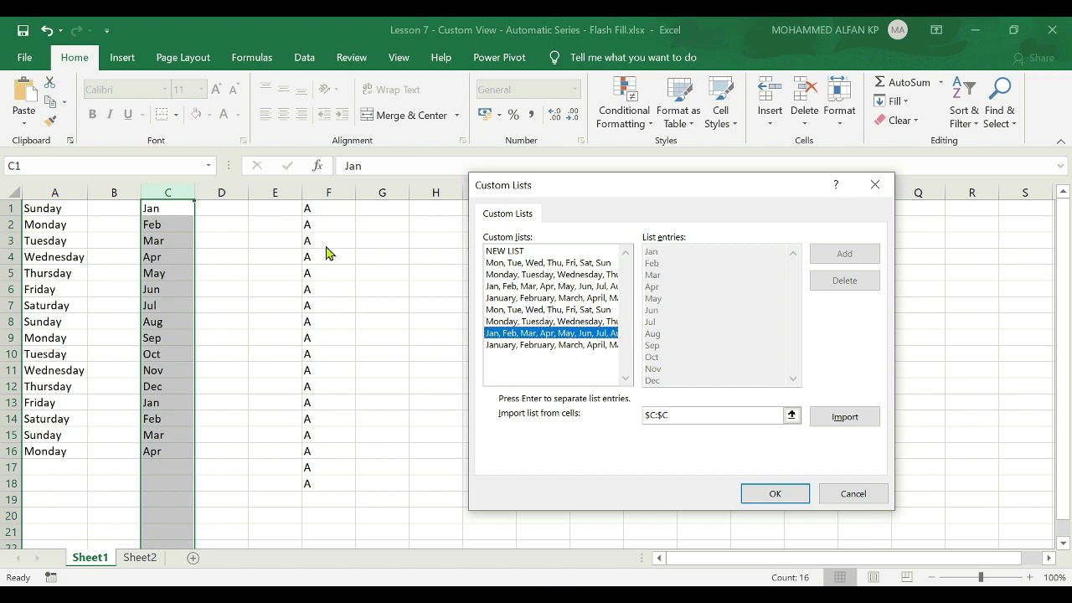
left_click(865, 500)
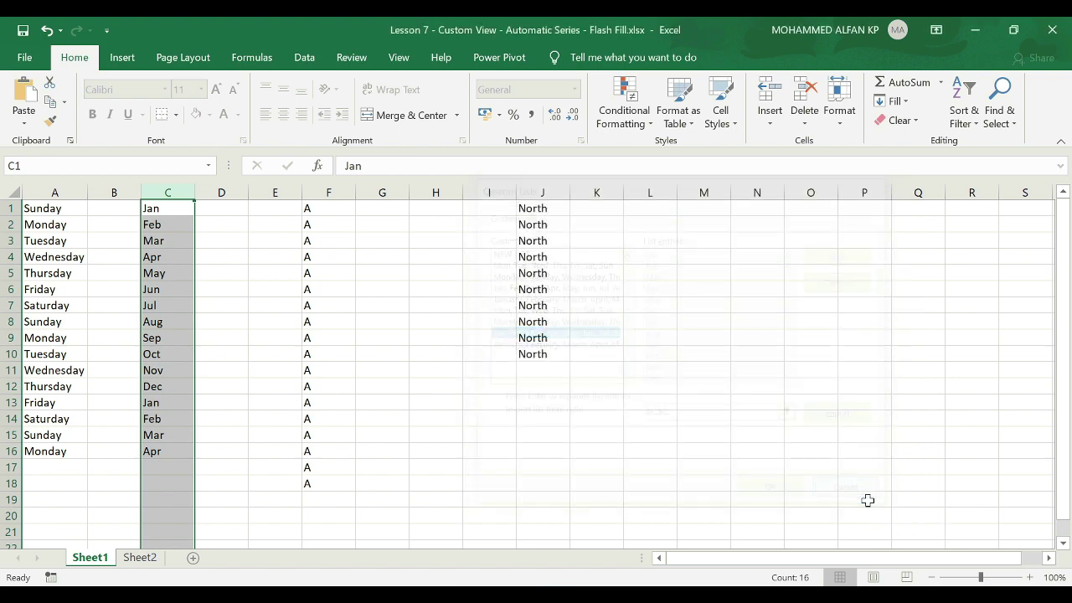
left_click(757, 386)
From Sheet2, open the Custom Lists editor under Excel's Advanced options.
left_click(140, 558)
scroll(76, 467, "down", 2)
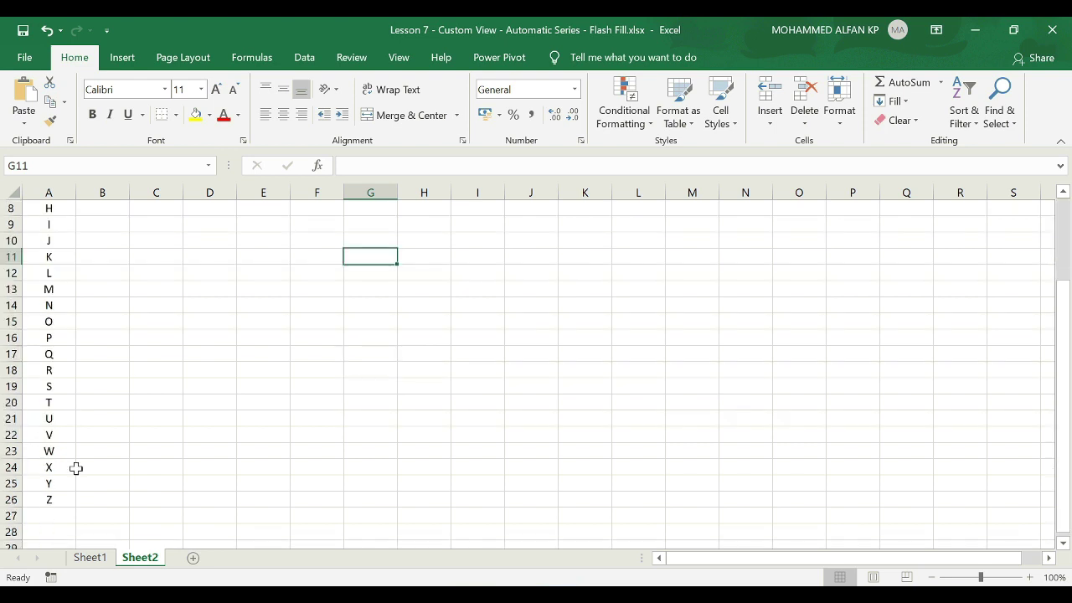
scroll(77, 483, "up", 2)
scroll(77, 483, "up", 1)
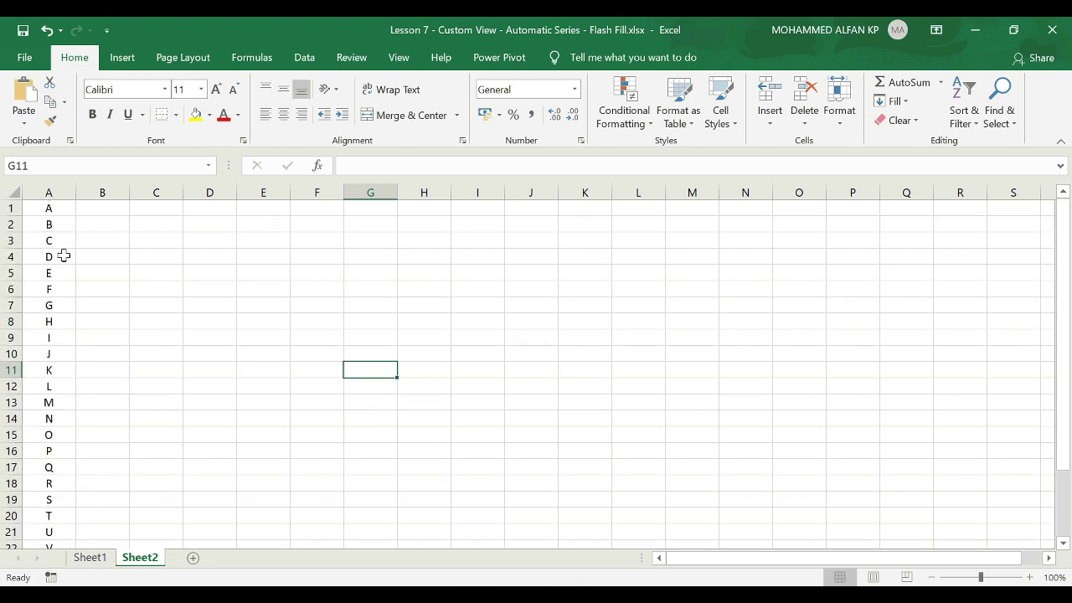
left_click(31, 62)
left_click(75, 558)
left_click(266, 220)
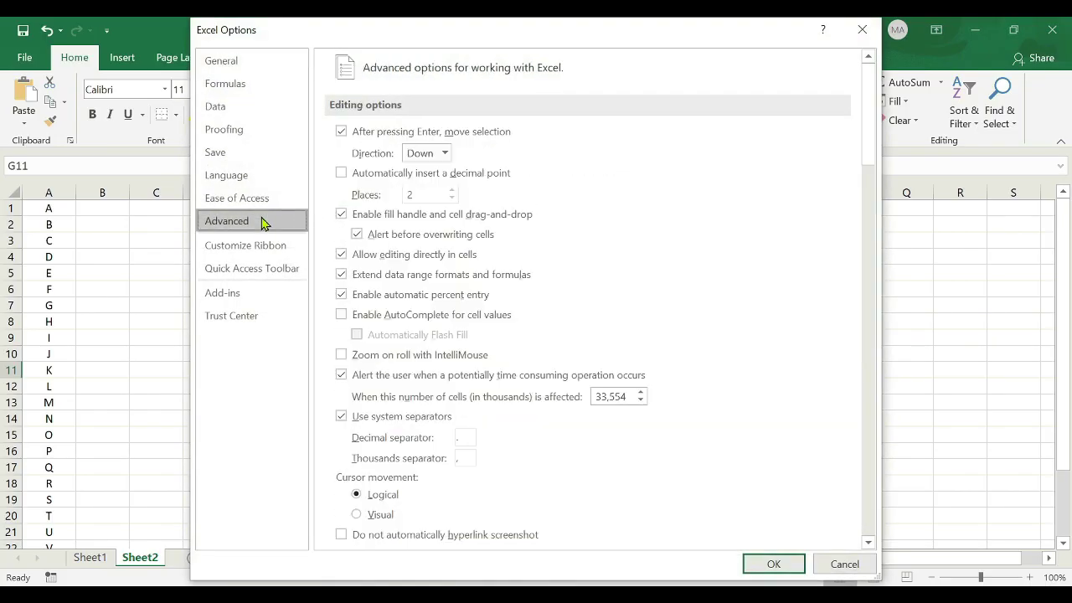
left_click_drag(869, 126, 871, 477)
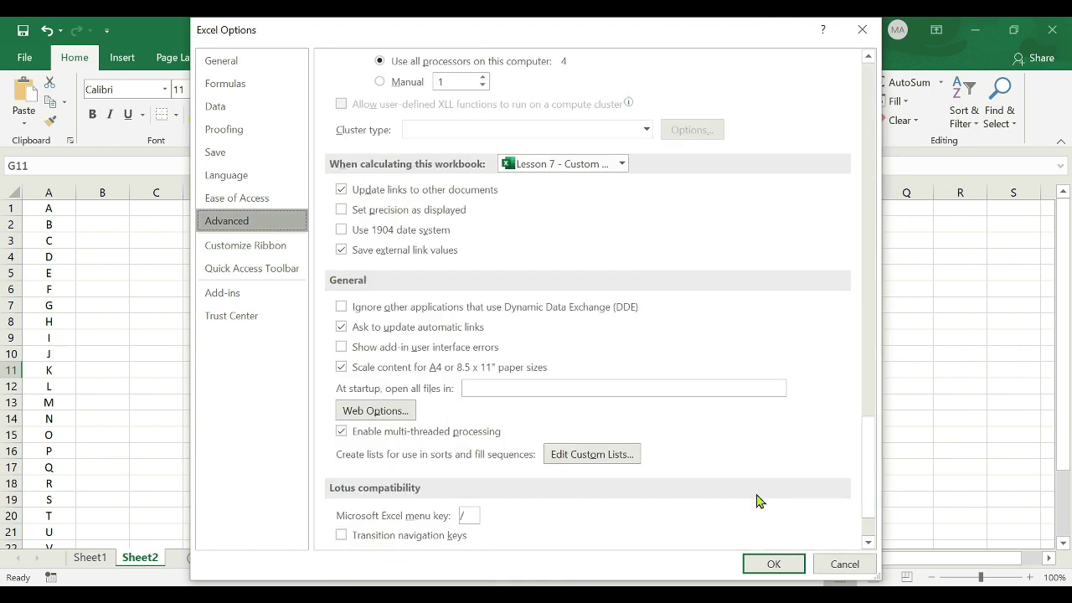
left_click(608, 457)
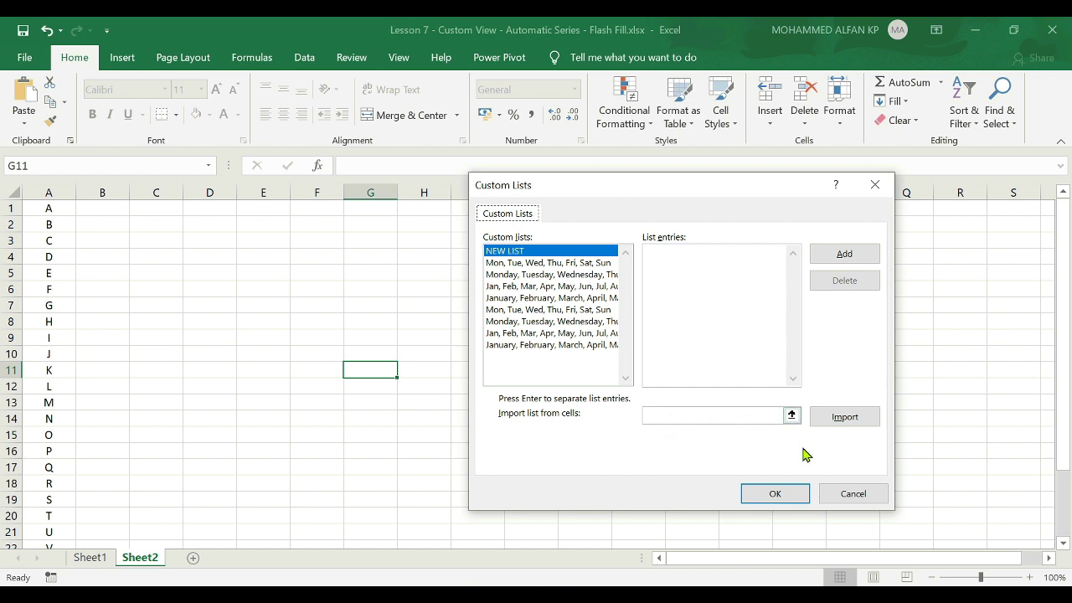
Import A1:A26 as a new A–Z custom list and close Options.
left_click(791, 414)
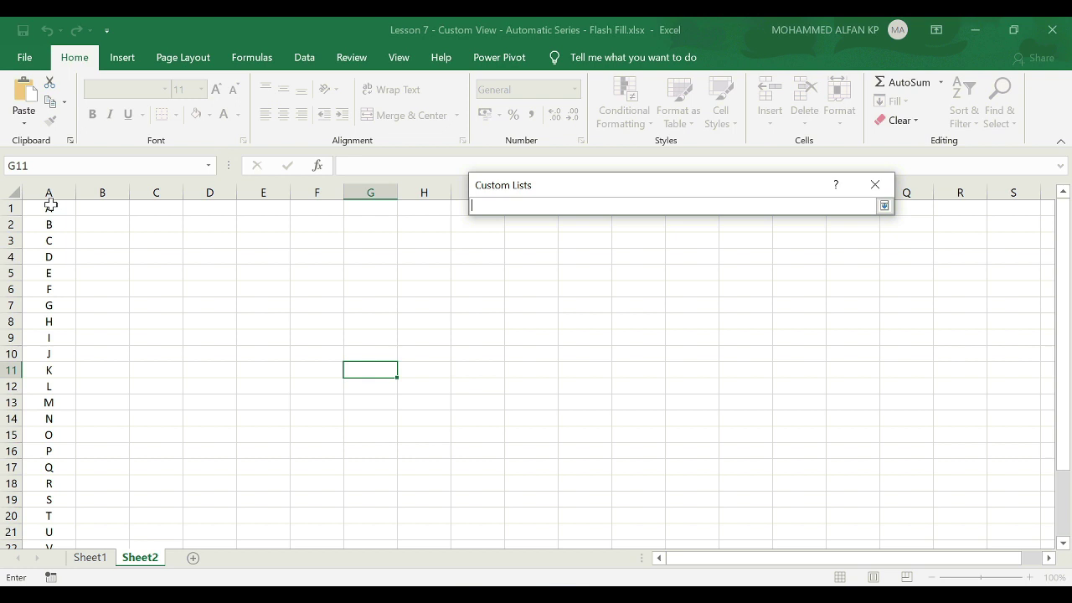
left_click_drag(50, 206, 48, 514)
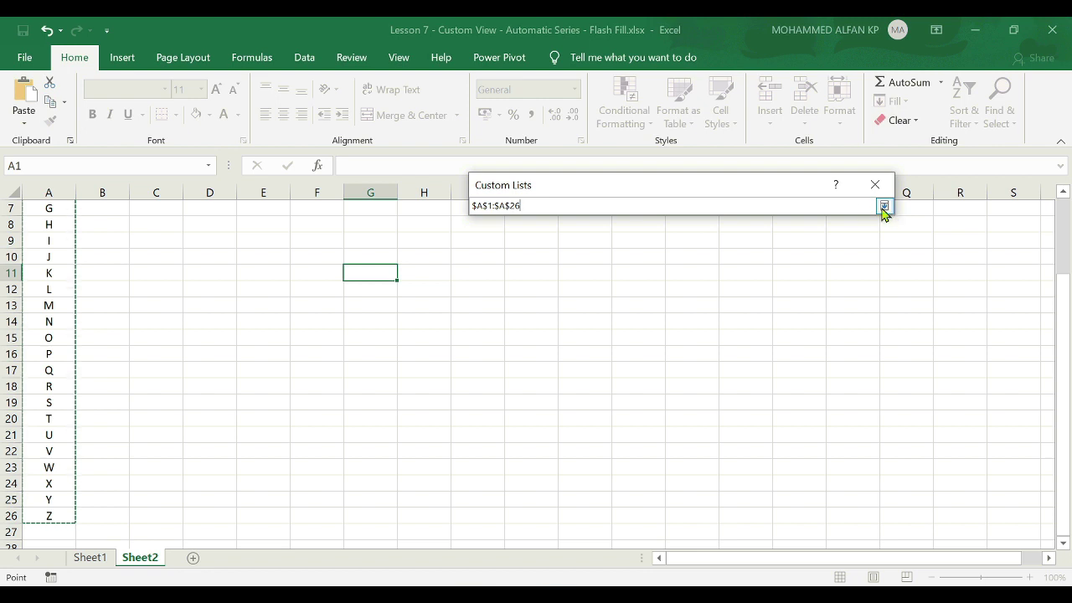
left_click(885, 206)
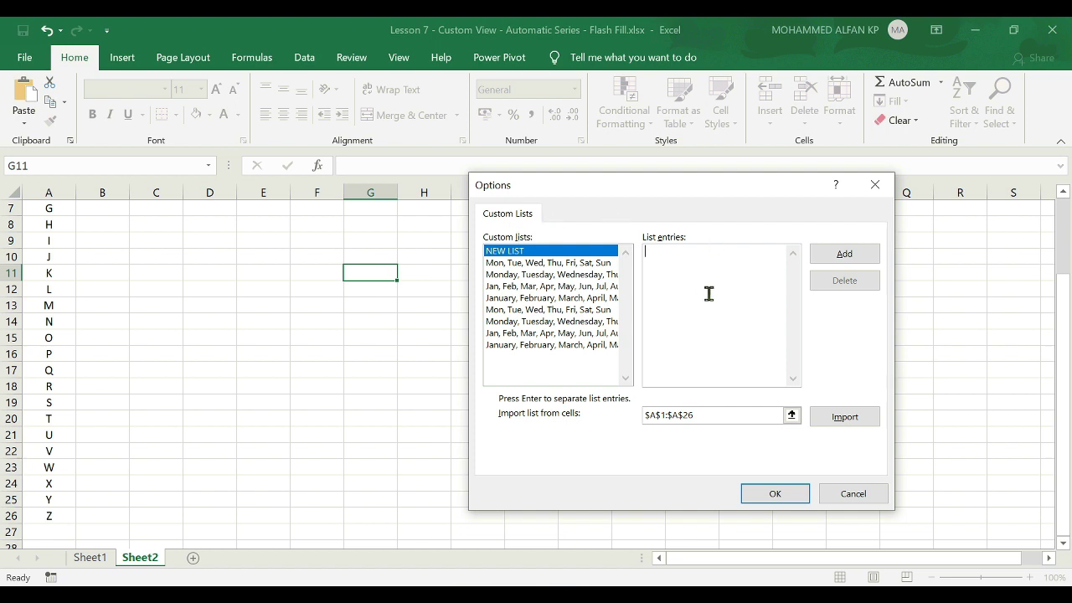
left_click(840, 421)
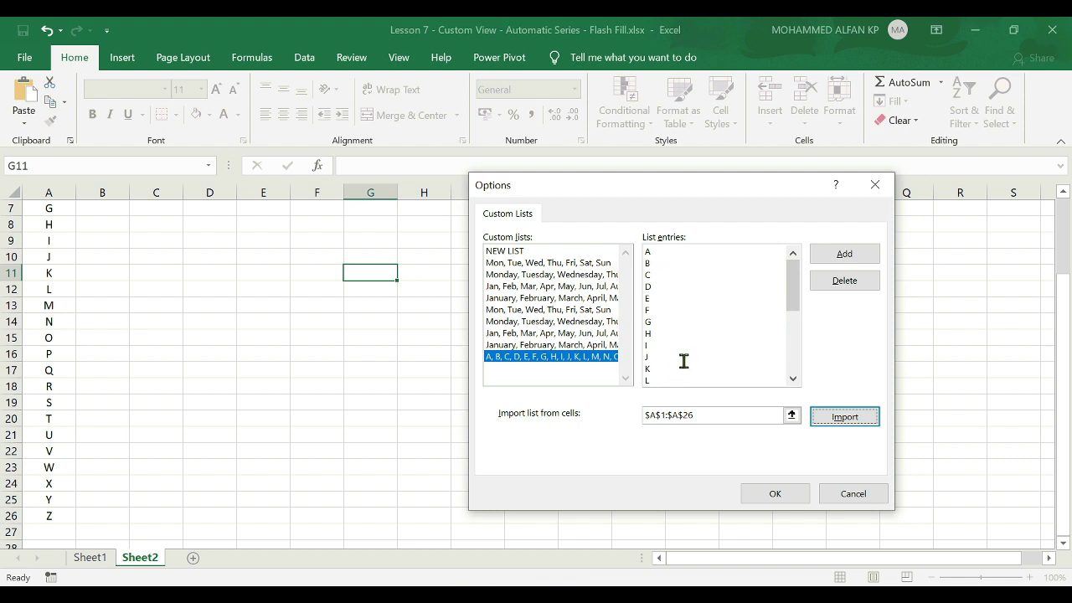
left_click(841, 256)
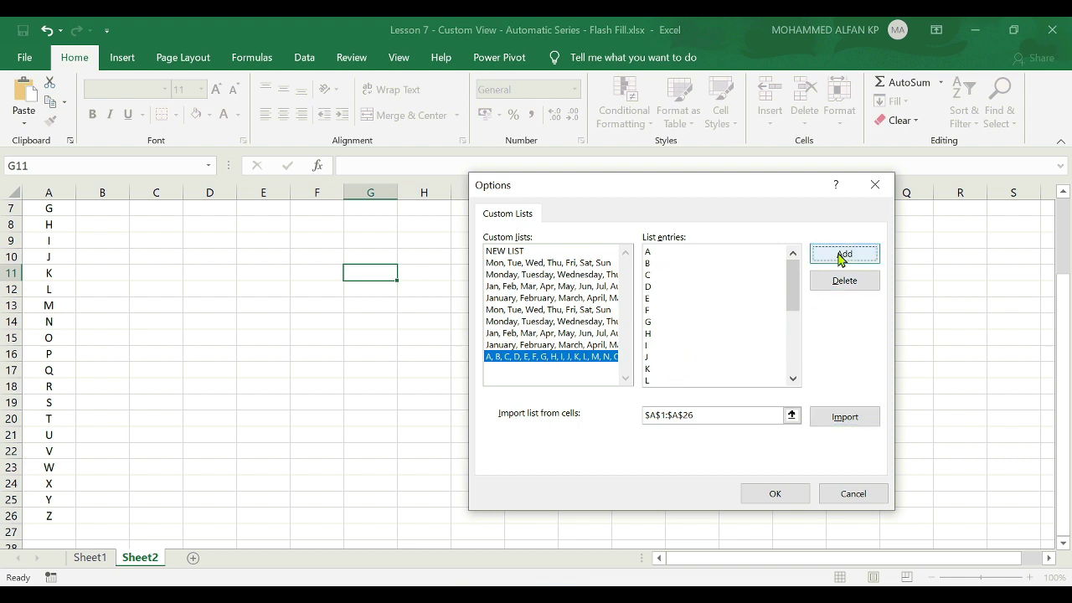
left_click(785, 494)
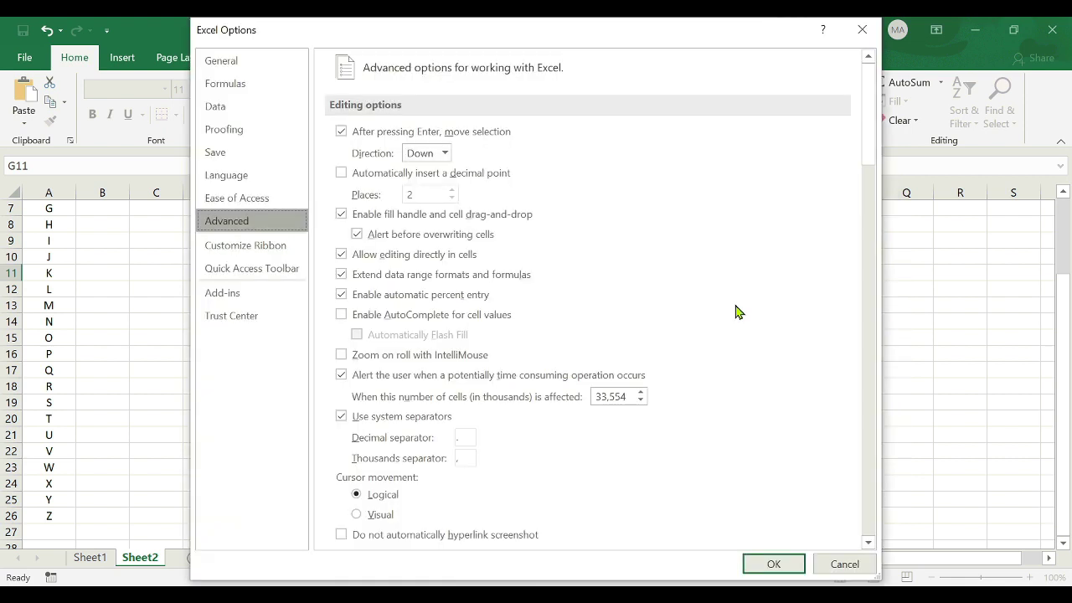
left_click(778, 565)
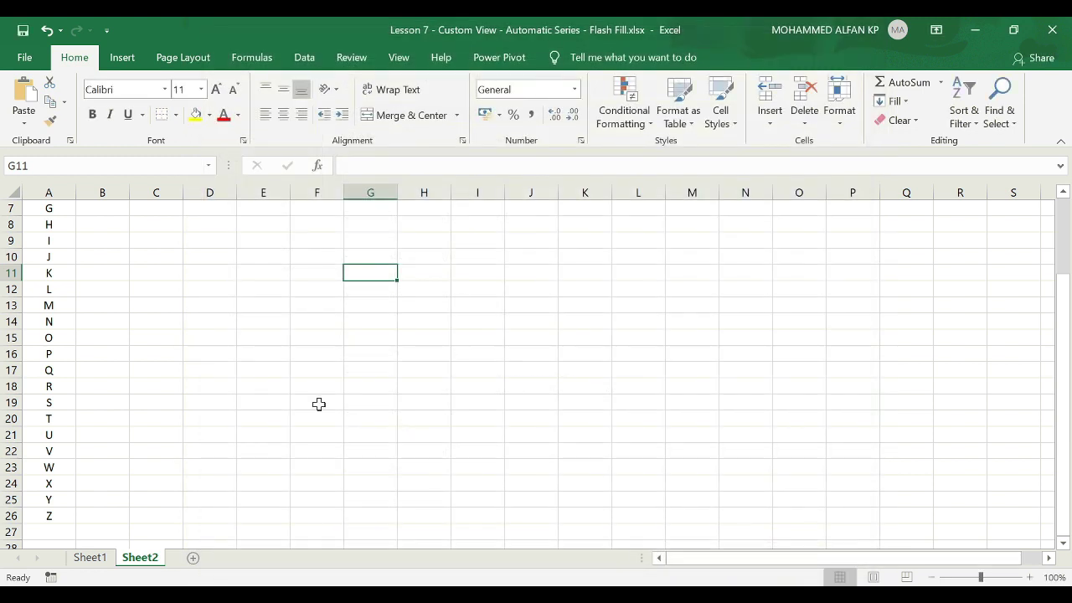
Add Sheet3 and fill I2:I17 with letters A through P.
left_click(193, 559)
left_click(491, 221)
type("A")
key("Return")
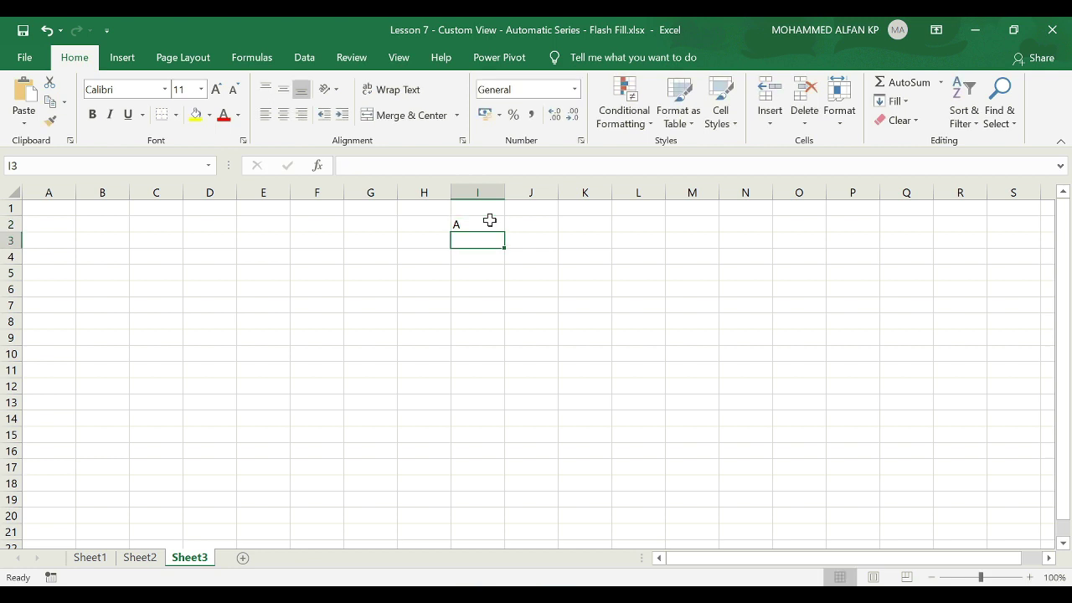
left_click(492, 222)
left_click_drag(507, 229, 505, 471)
Fill M2:M13 with letters F through Q, then return to Sheet1.
left_click(681, 225)
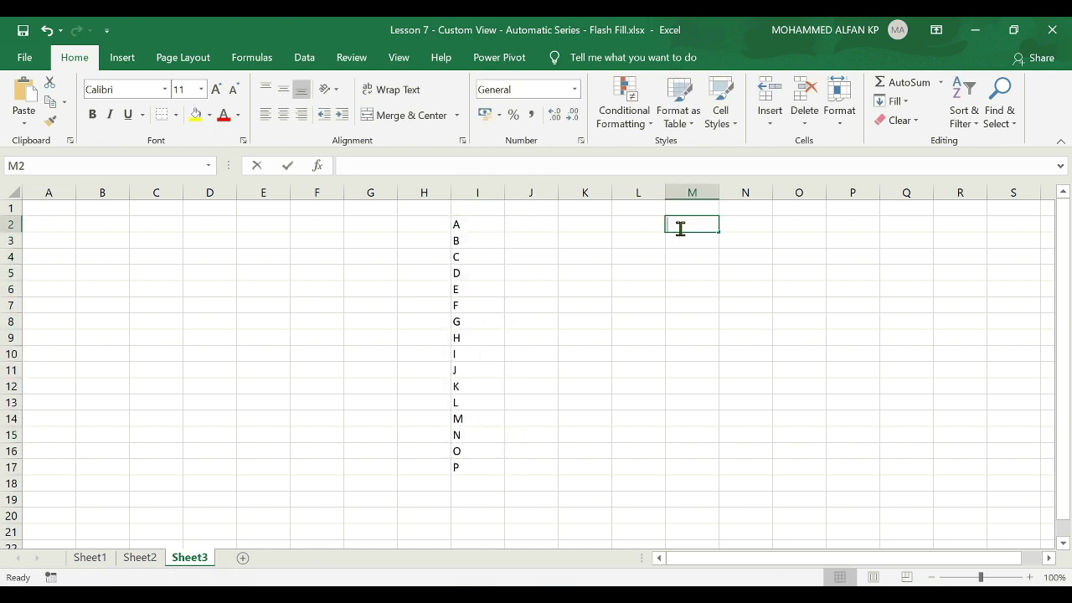
type("F")
key("Return")
left_click(679, 228)
left_click_drag(718, 232, 711, 403)
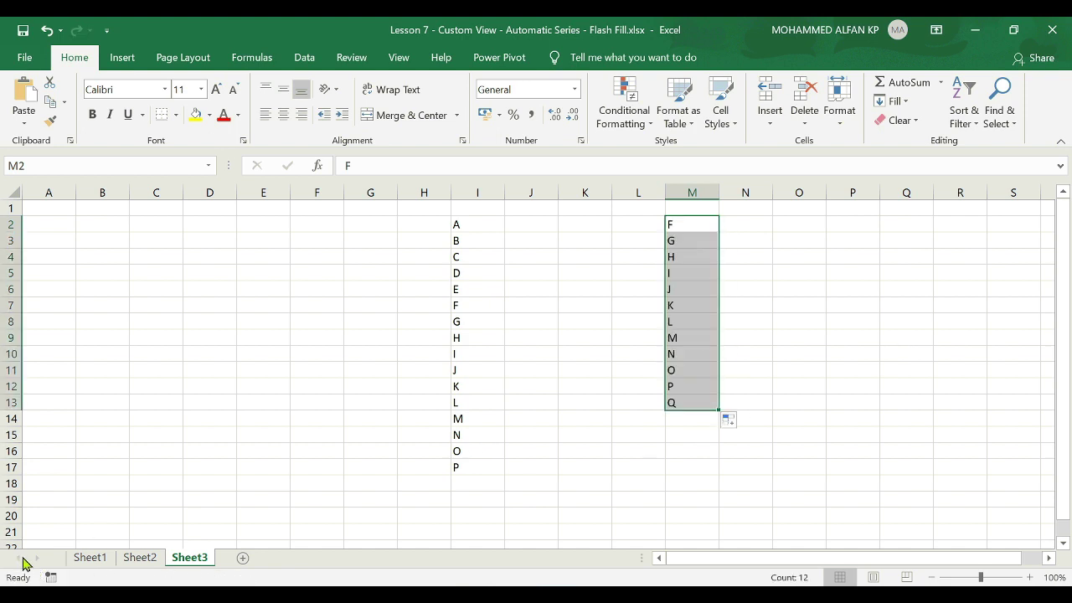
left_click(93, 559)
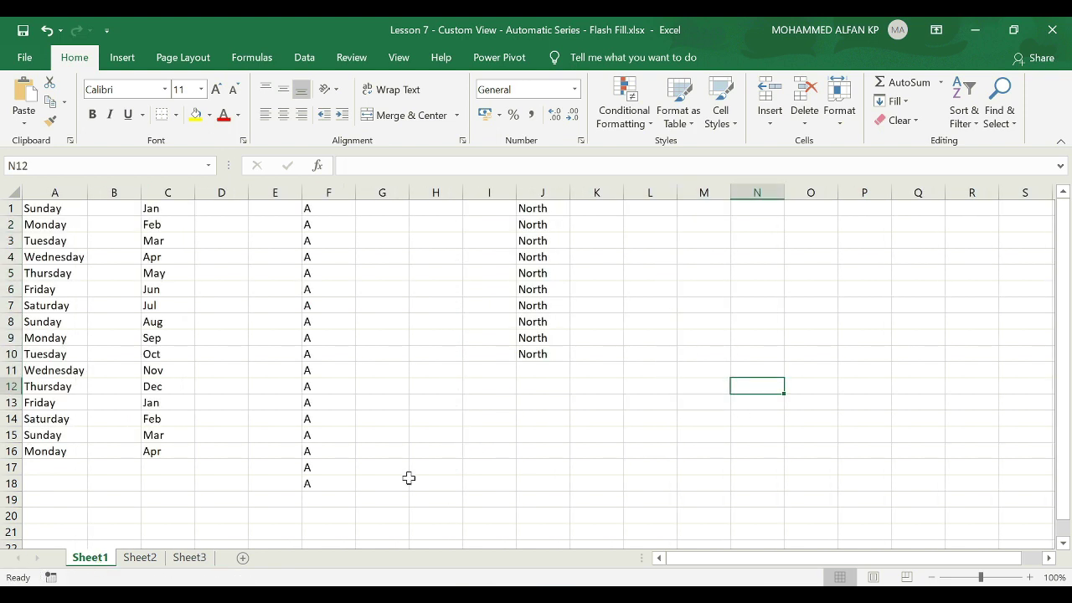
Enter North, East, West, South in O1:O4.
left_click(804, 211)
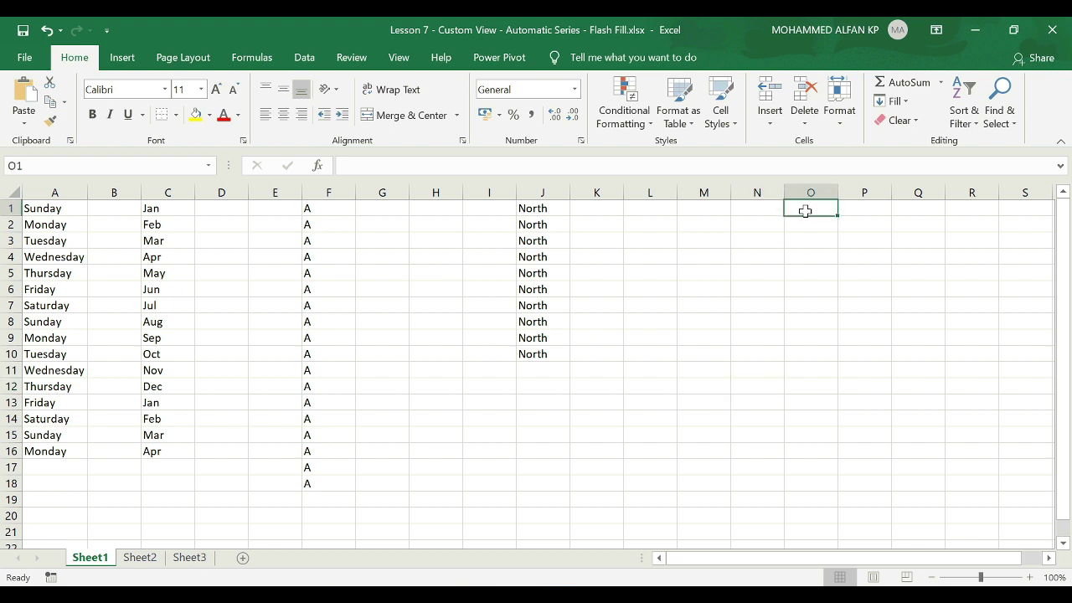
type("North")
key("Return")
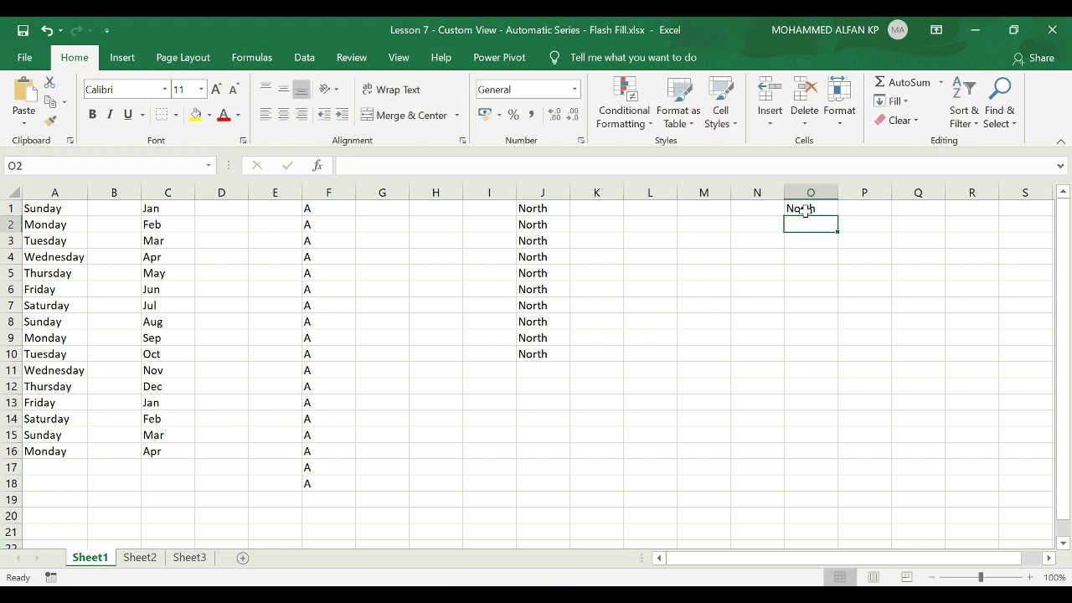
type("East")
key("Return")
type("West")
key("Return")
type("South")
key("Return")
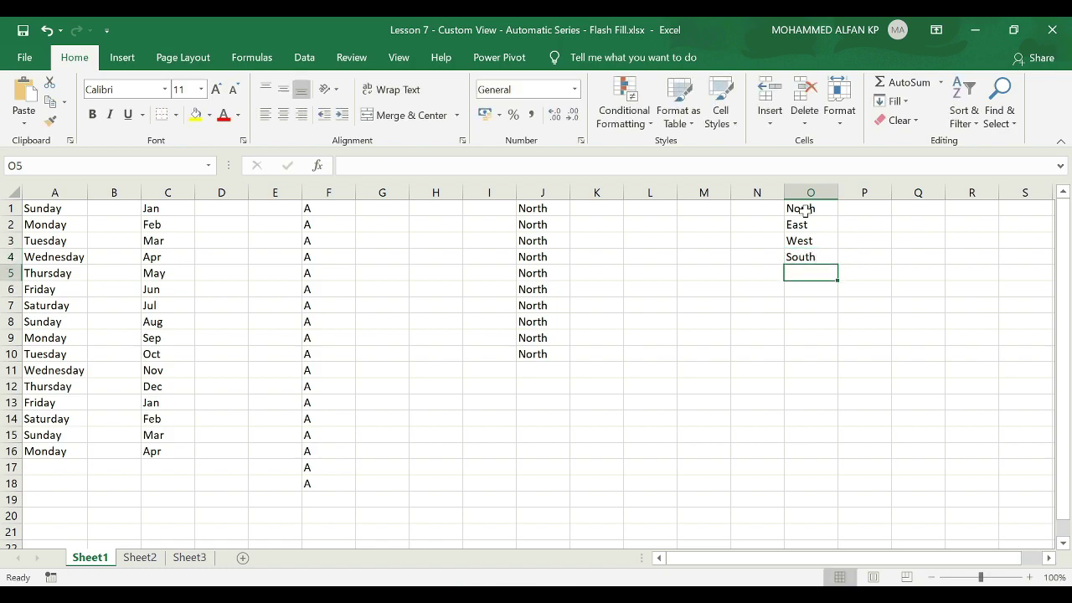
Import $O$1:$O$4 as a new custom fill list via Advanced options.
left_click(23, 58)
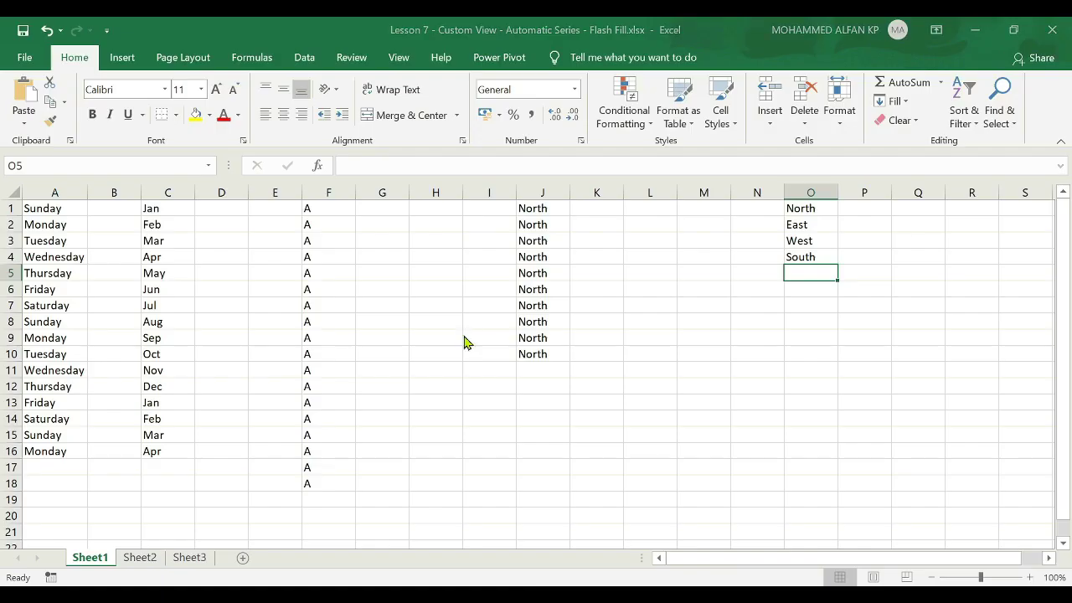
left_click(228, 222)
scroll(619, 419, "down", 15)
left_click(623, 368)
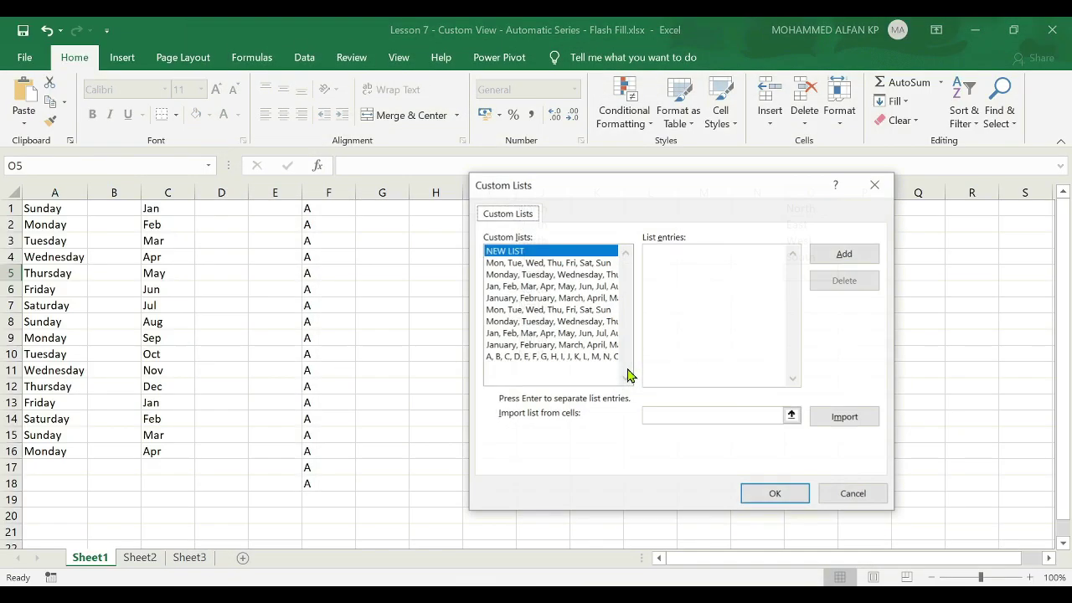
left_click_drag(730, 168, 579, 154)
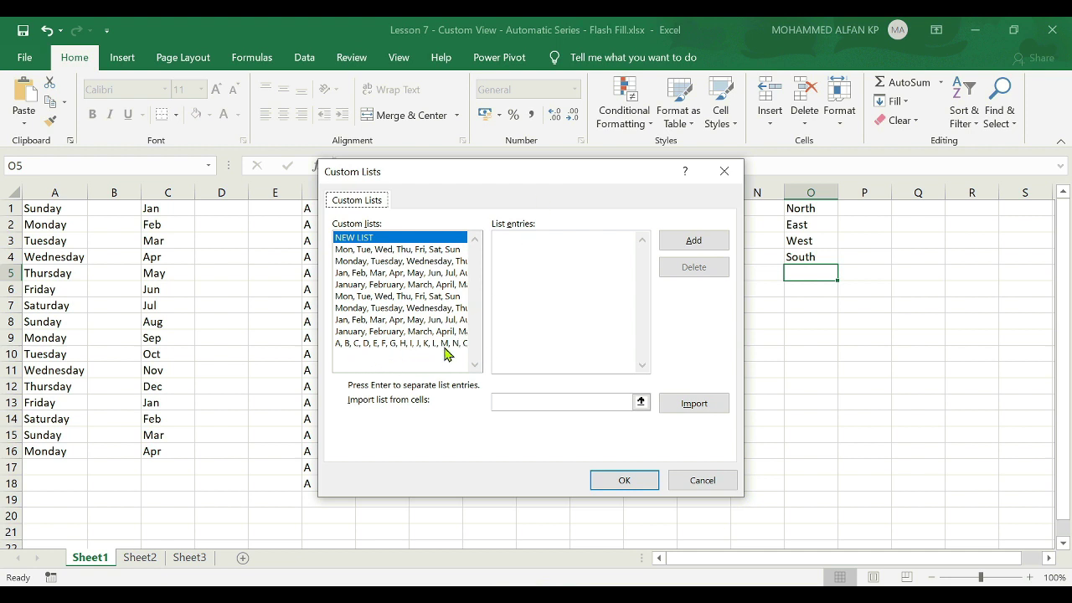
left_click(641, 403)
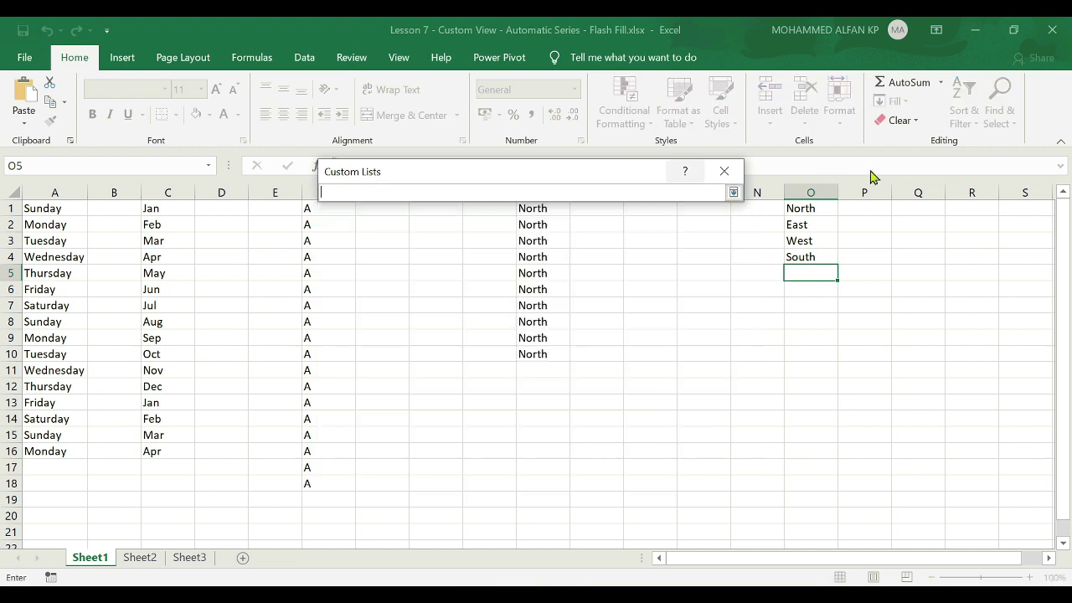
left_click_drag(809, 209, 808, 256)
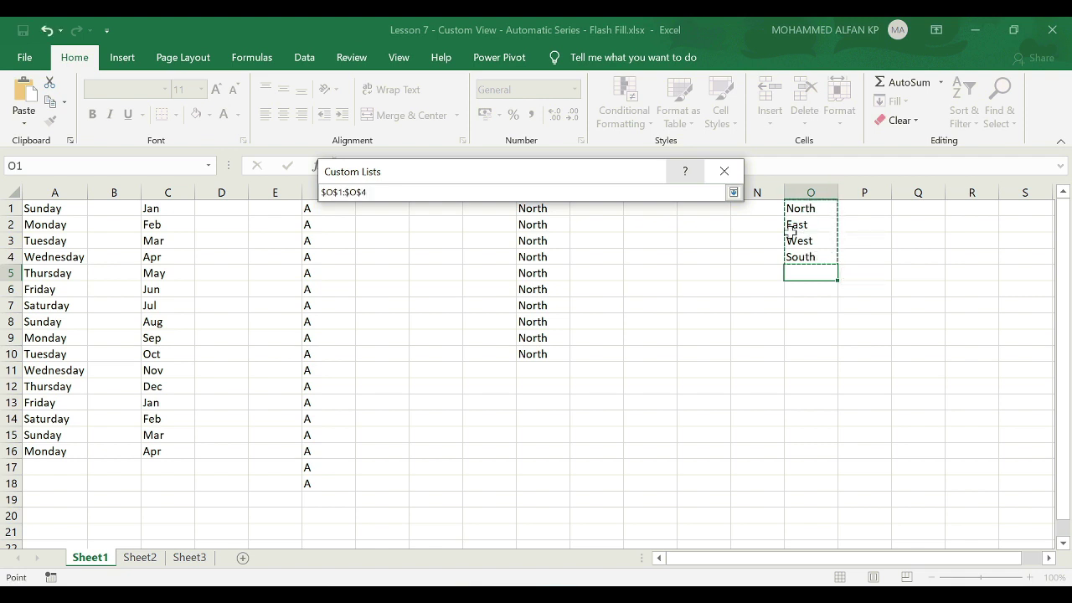
left_click(733, 192)
left_click(700, 403)
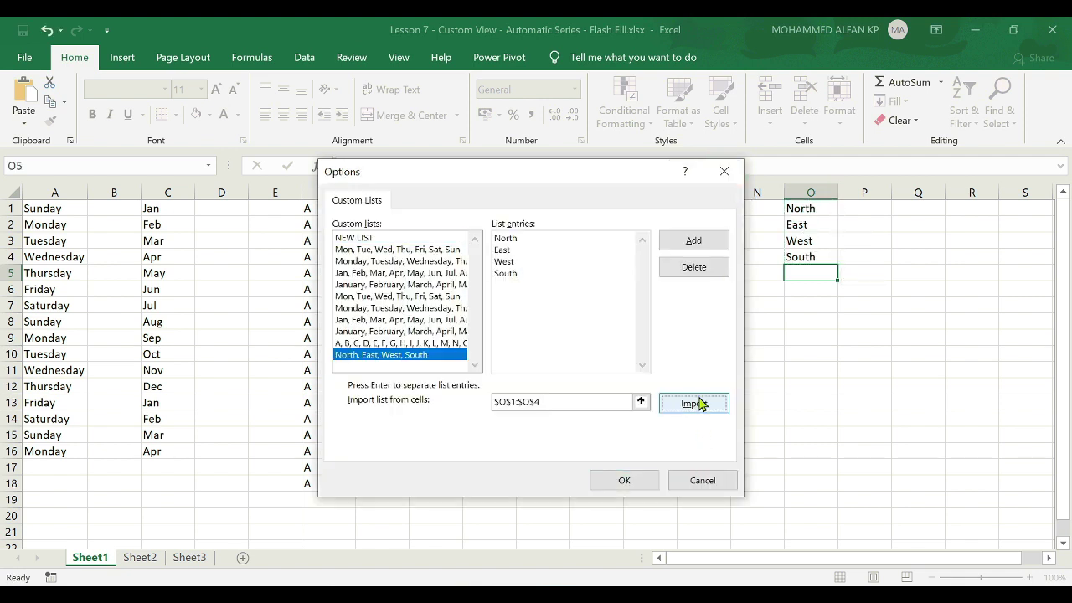
left_click(702, 243)
left_click(645, 483)
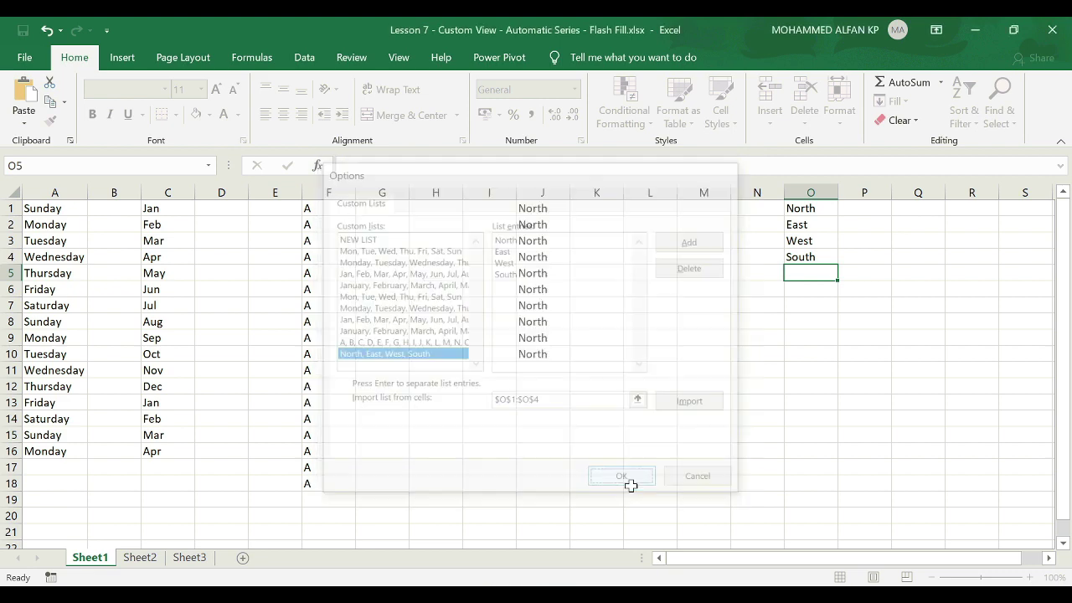
left_click(765, 566)
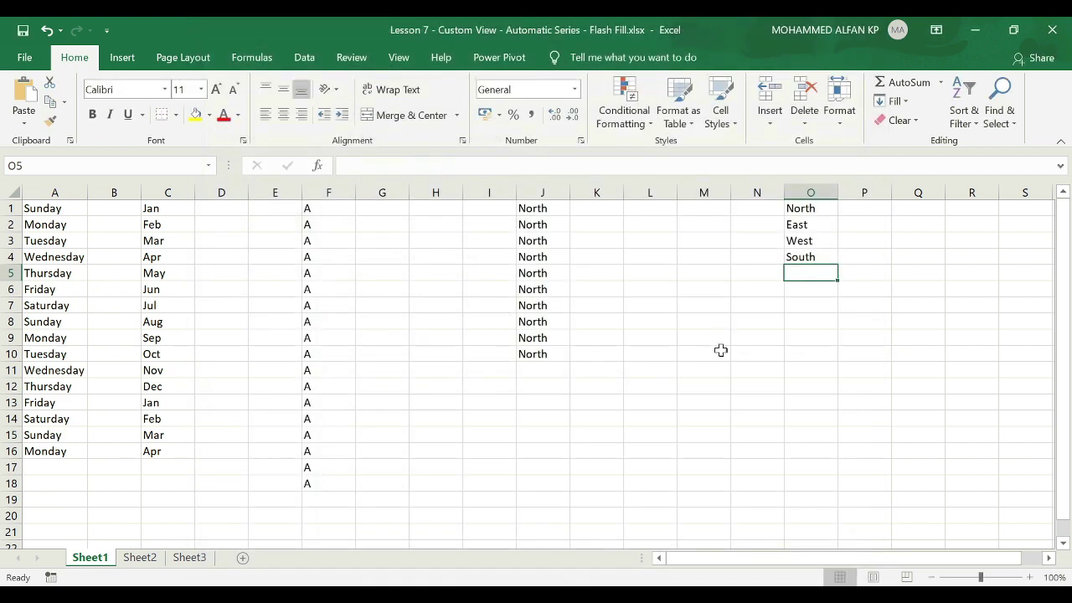
Enter East in L1 and drag it down to L17, repeating East, West, South, North.
left_click(663, 211)
type("East")
key("ctrl+Return")
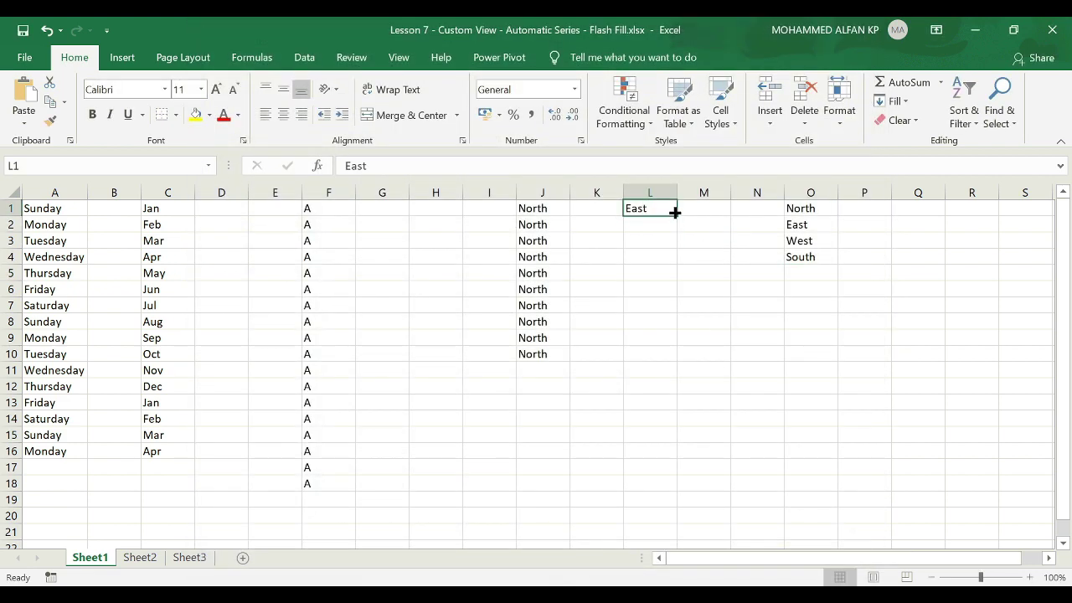
left_click_drag(675, 210, 855, 467)
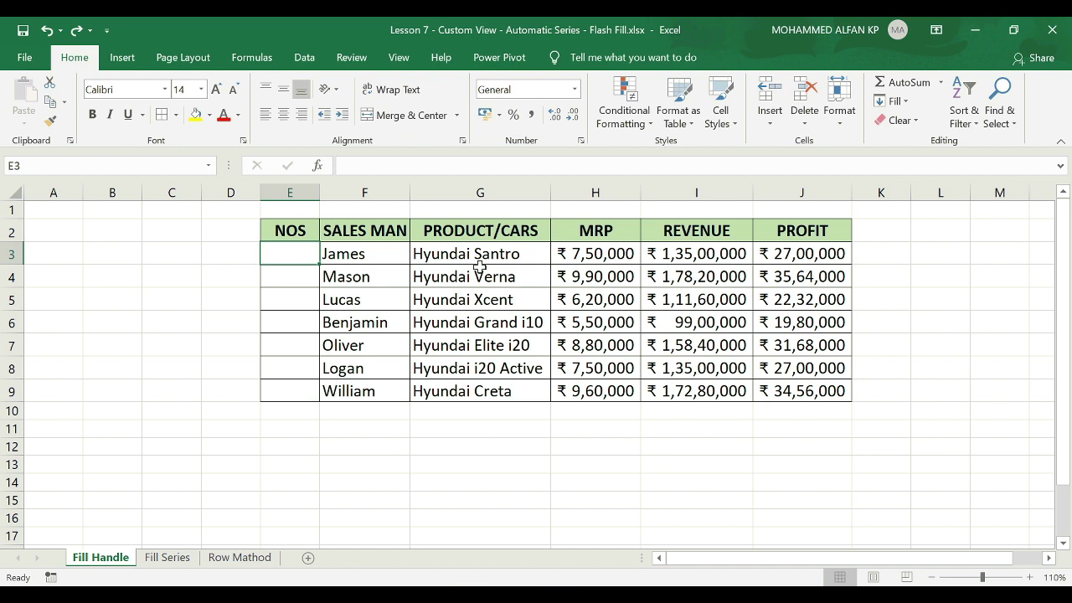
type("1")
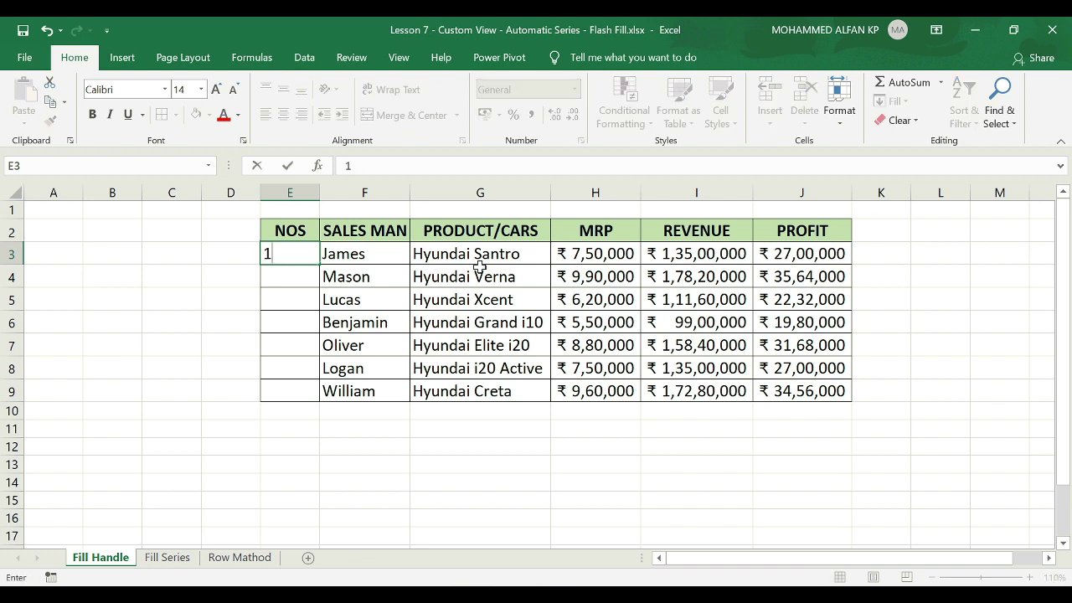
key("Return")
type("2")
key("Return")
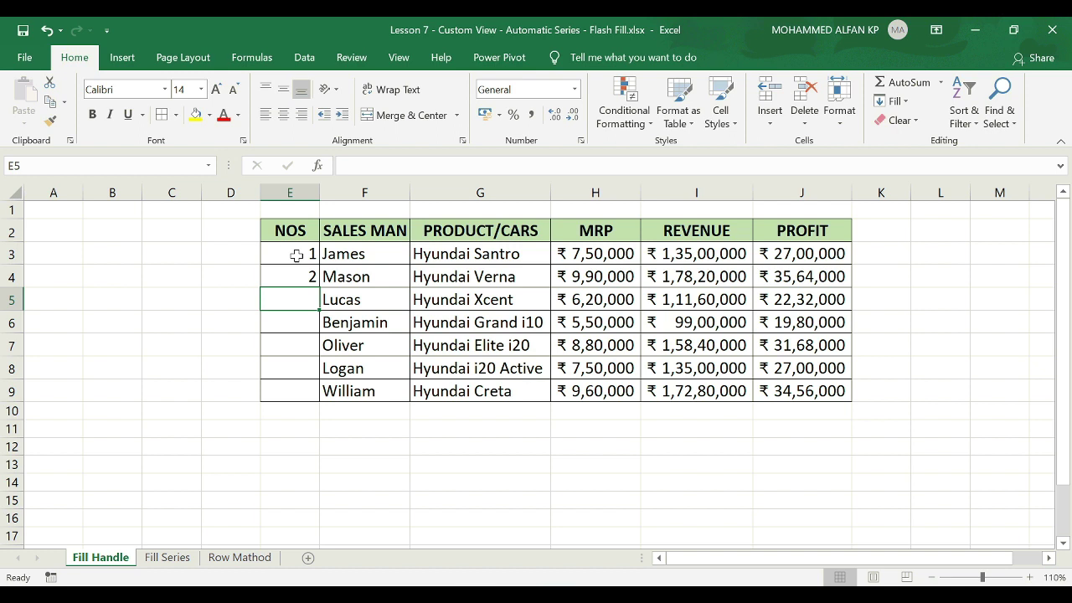
mouse_move(297, 255)
left_mouse_down()
mouse_move(296, 273)
mouse_move(283, 264)
left_mouse_up()
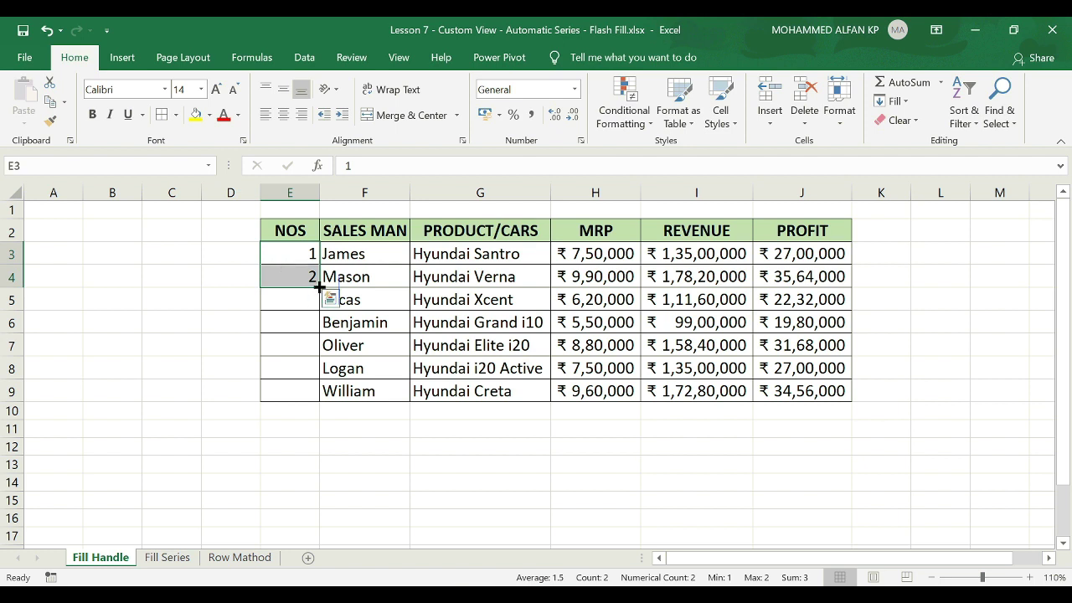
left_click_drag(319, 287, 319, 287)
double_click(319, 288)
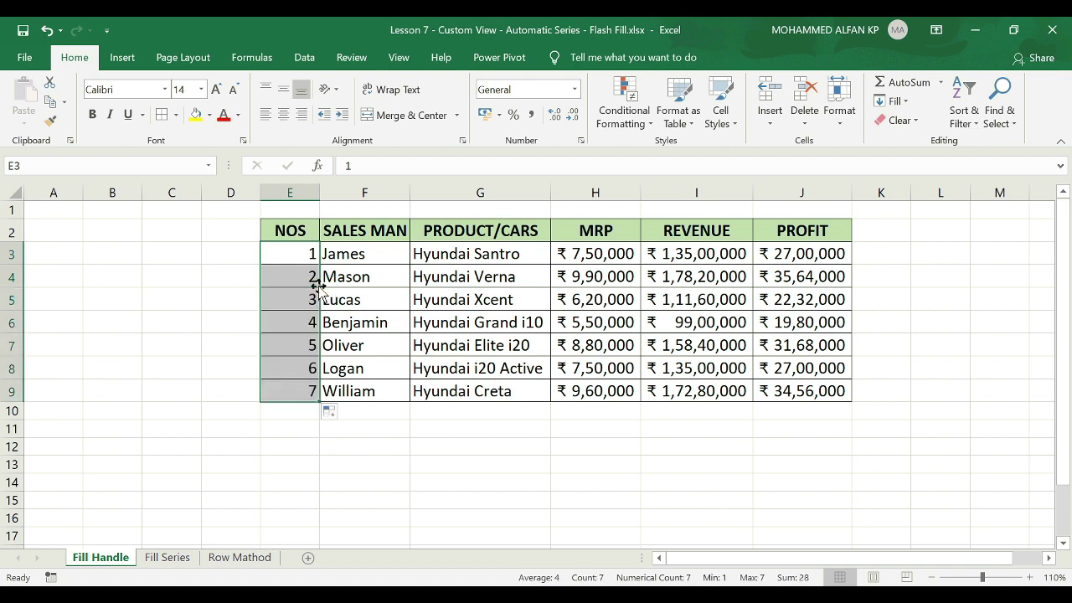
key("Delete")
left_click(308, 253)
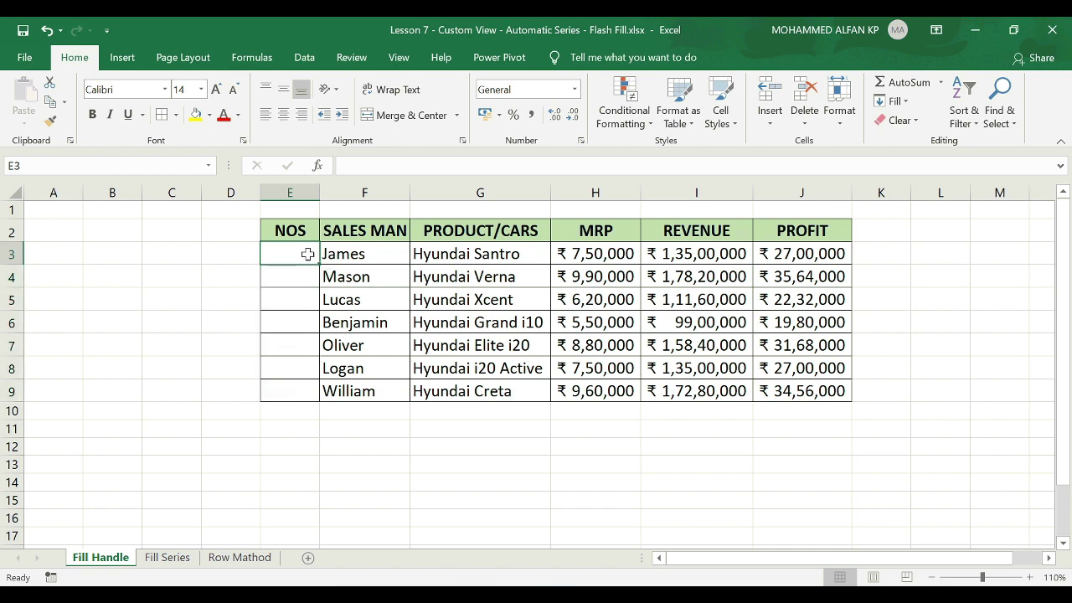
Enter 1 and 3 in E3:E4 and extend the odd-number series down to 13 in E9.
type("1")
key("Return")
type("3")
key("Return")
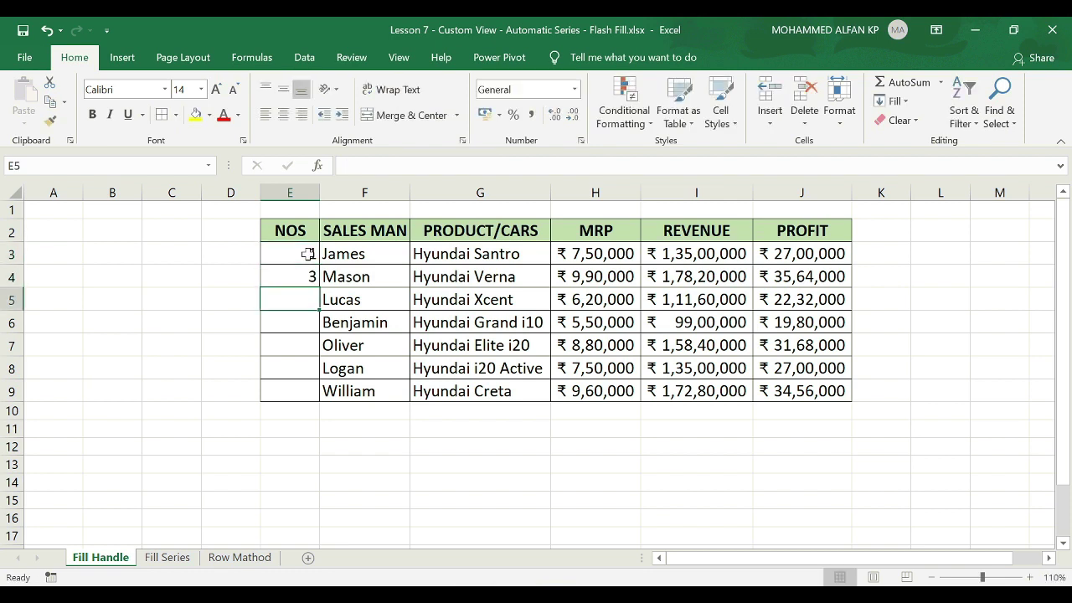
left_click_drag(308, 254, 290, 277)
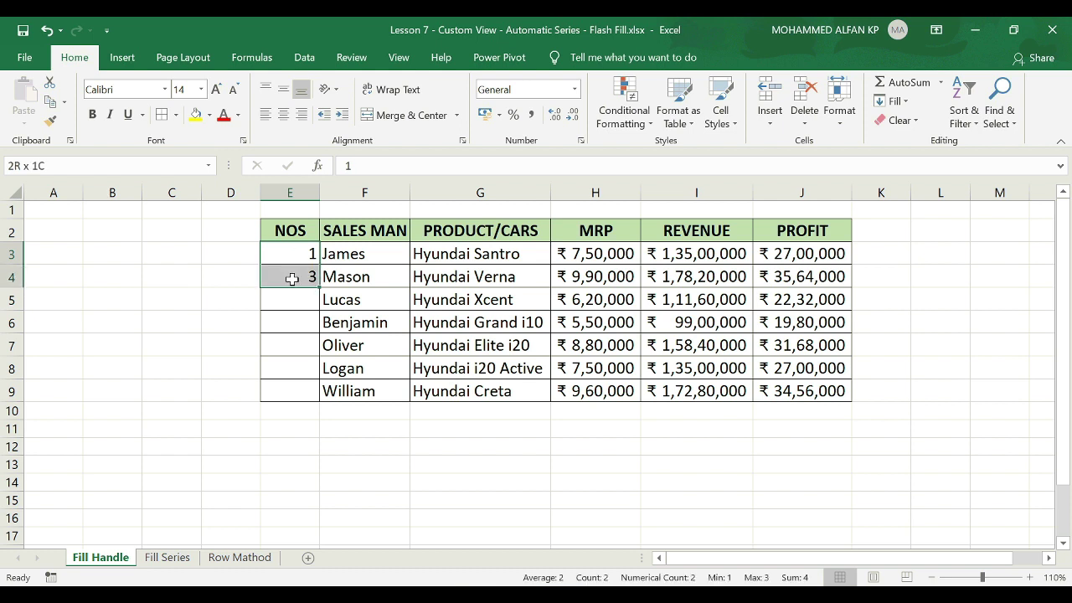
double_click(320, 288)
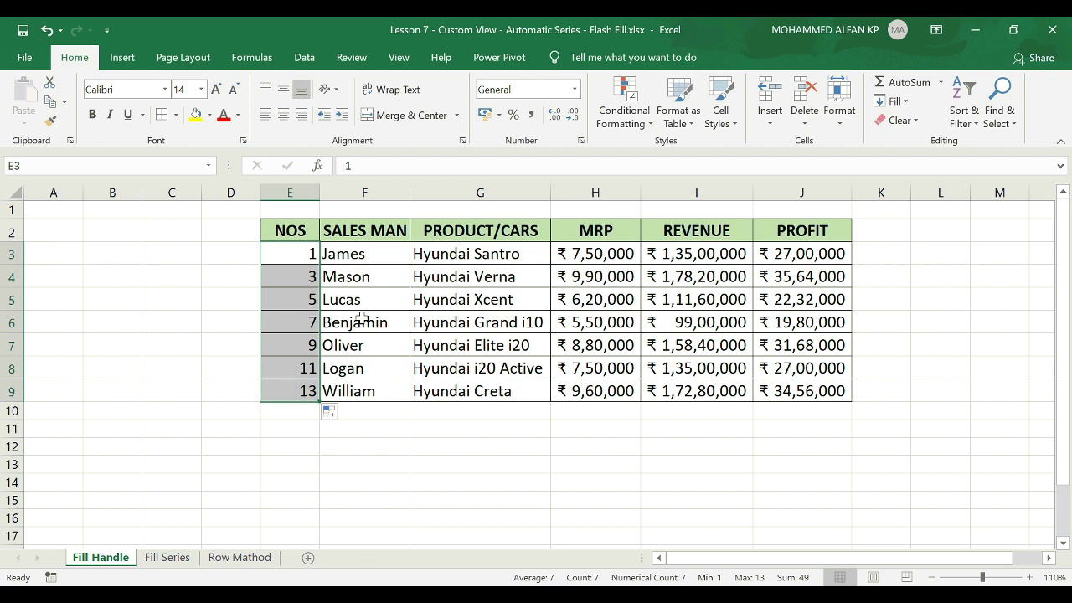
Clear the NOS numbers and erase Benjamin's row F6:J6.
key("Delete")
left_click(361, 320)
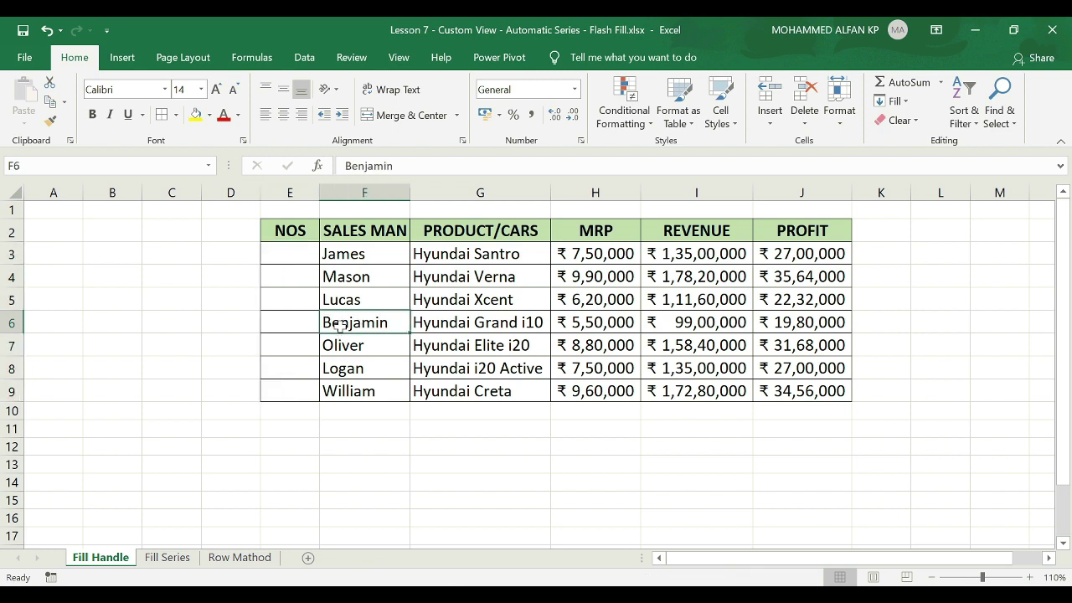
left_click_drag(348, 324, 795, 316)
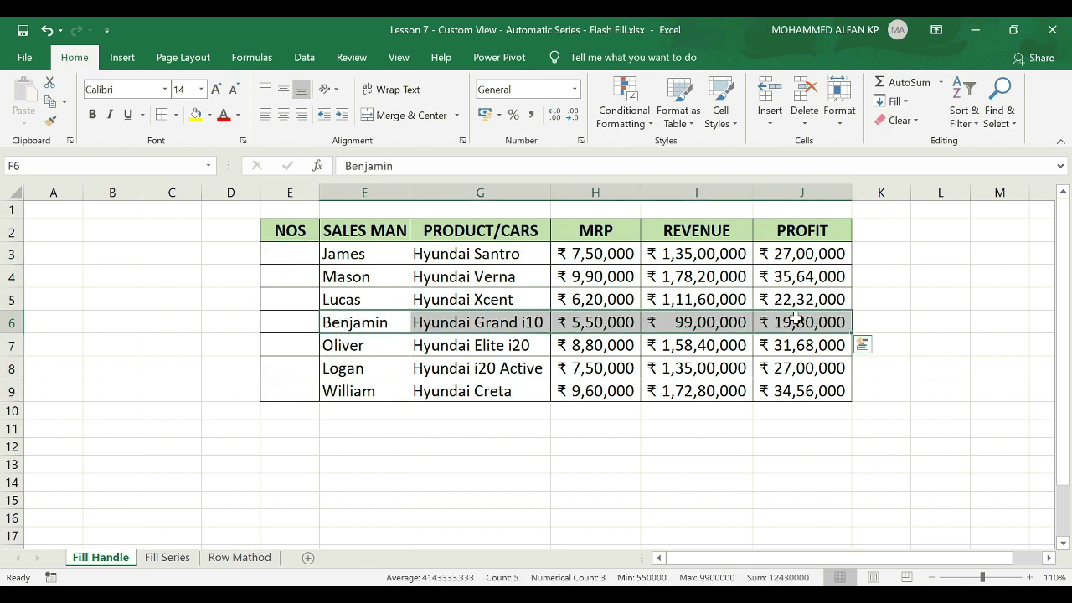
key("Delete")
Enter 1 and 2 in E3:E4 and fill down, which stops at 3 before the gap.
left_click(295, 255)
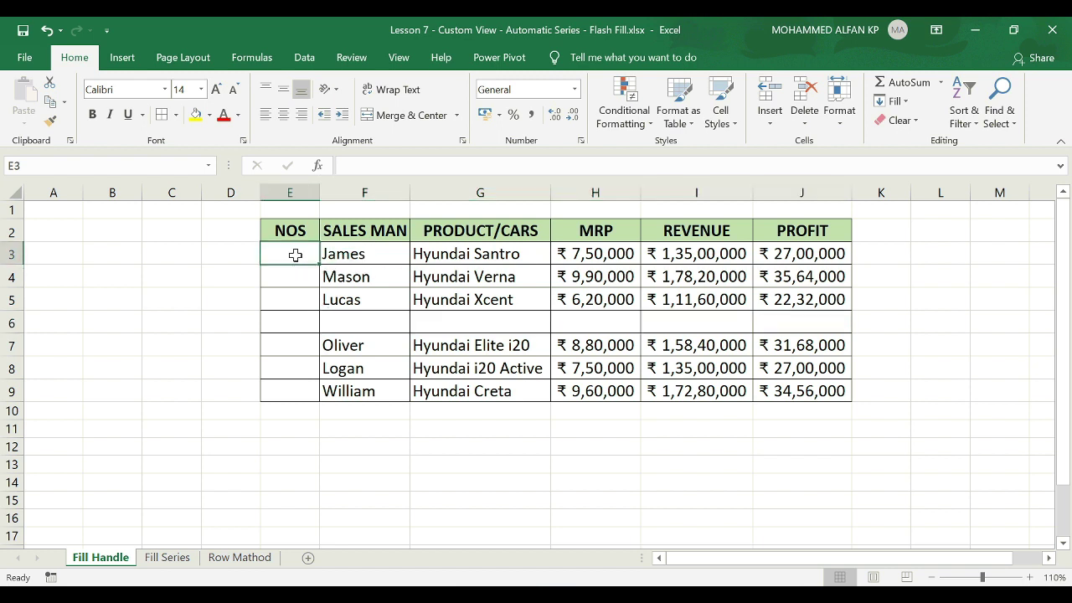
type("1")
key("Return")
type("2")
left_click(295, 254)
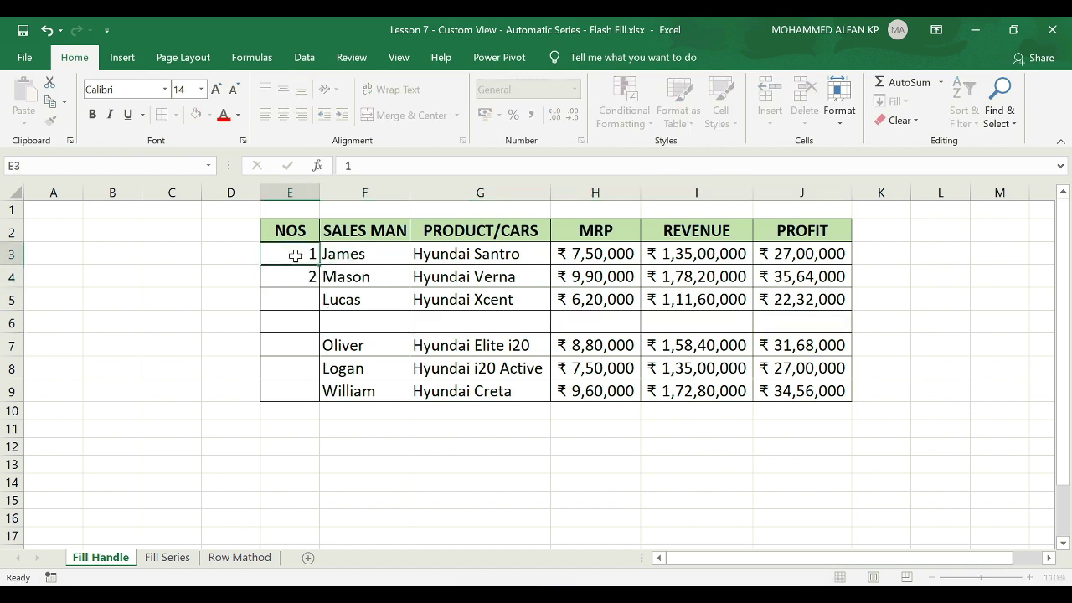
left_click_drag(295, 250, 312, 314)
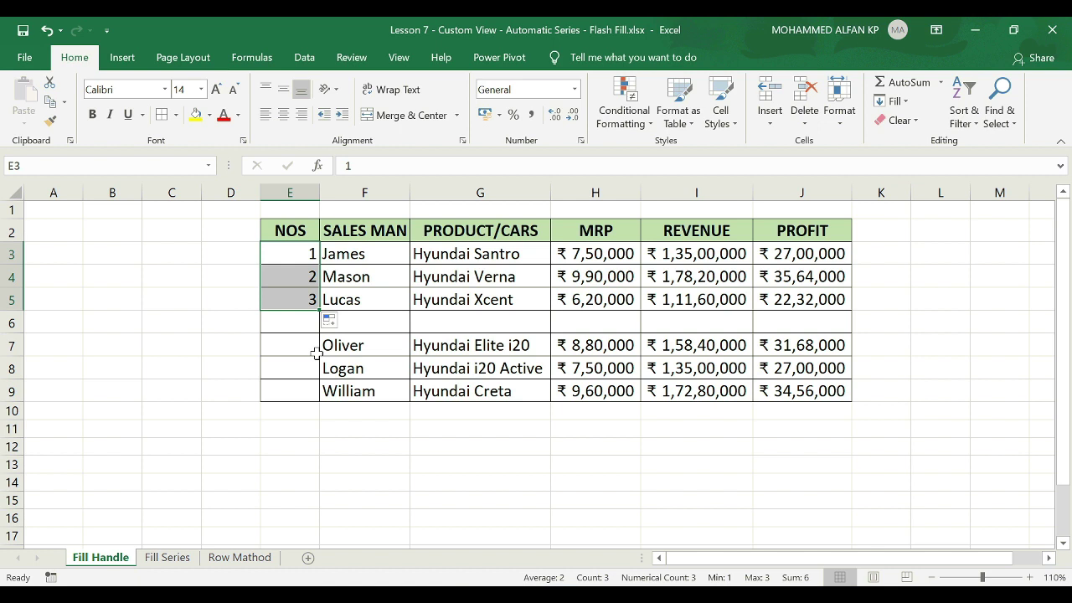
On the Fill Series sheet, clear the Lucas and Benjamin rows F5:J6 and enter 1 in E3.
left_click(175, 558)
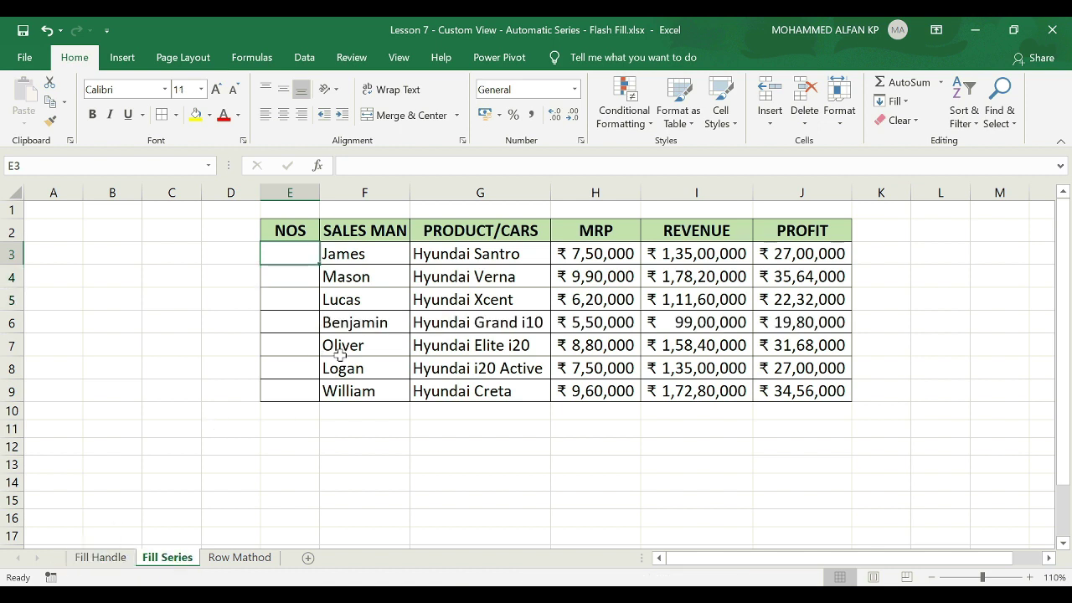
left_click_drag(344, 299, 812, 315)
key("Delete")
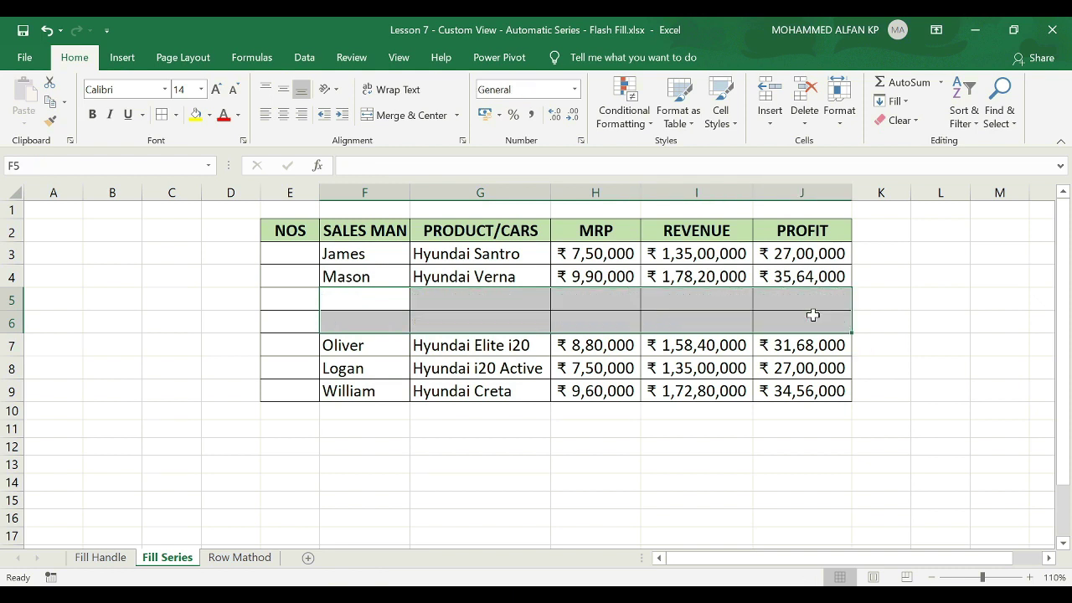
type("1")
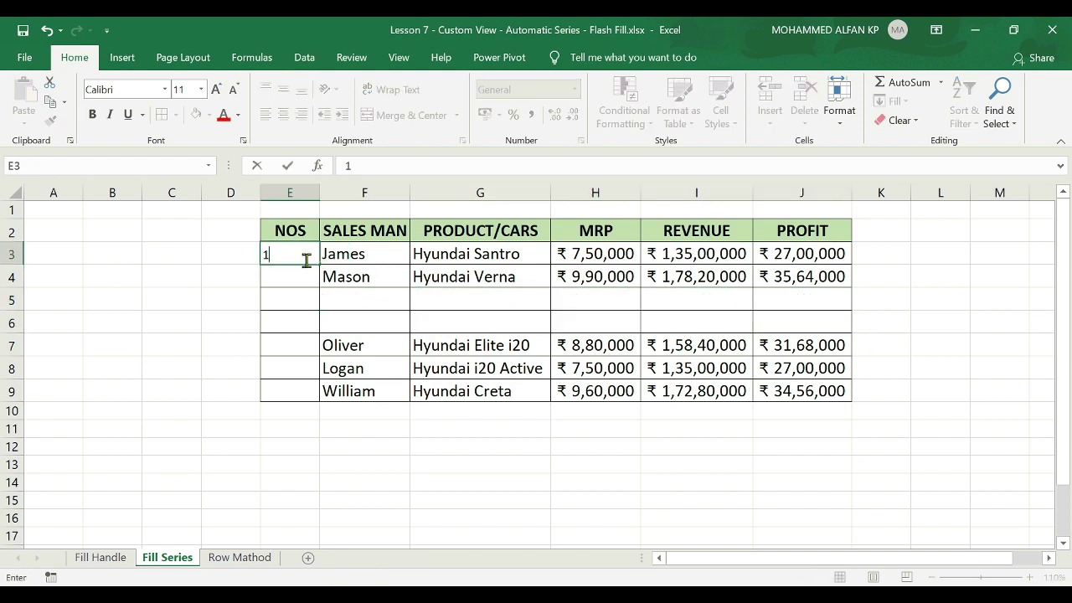
key("ctrl+Return")
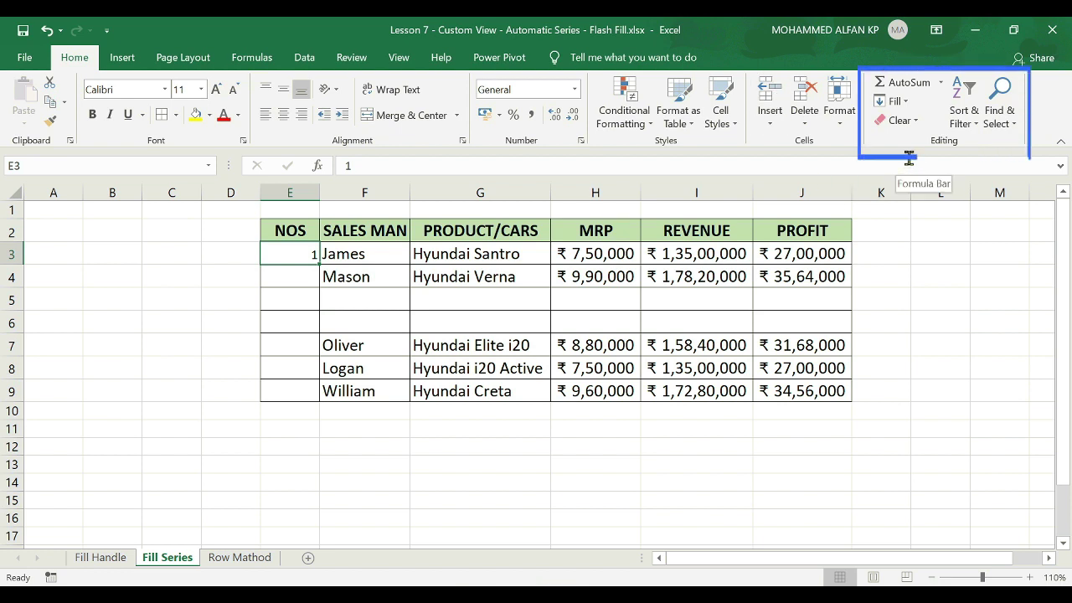
Fill a linear series down the column from 1 with stop value 7, numbering E3:E9.
left_click(905, 101)
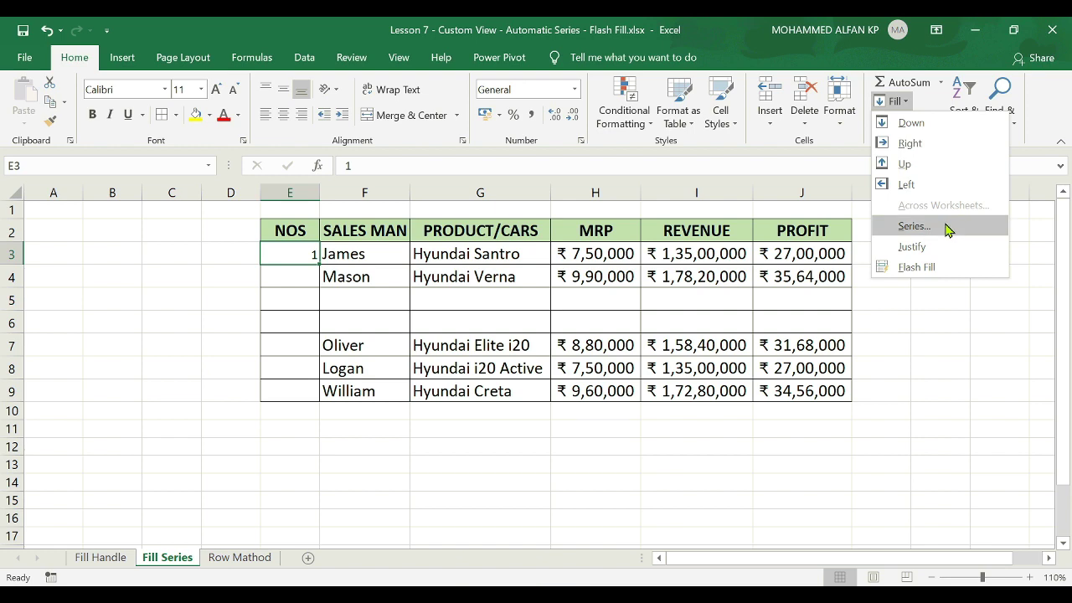
left_click(947, 228)
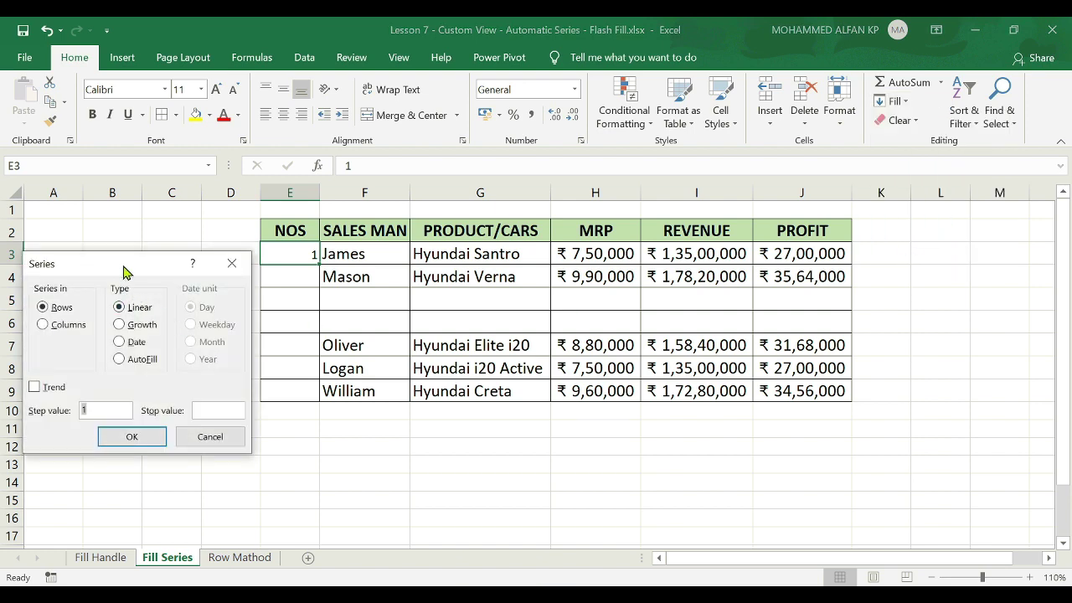
left_click_drag(125, 270, 683, 241)
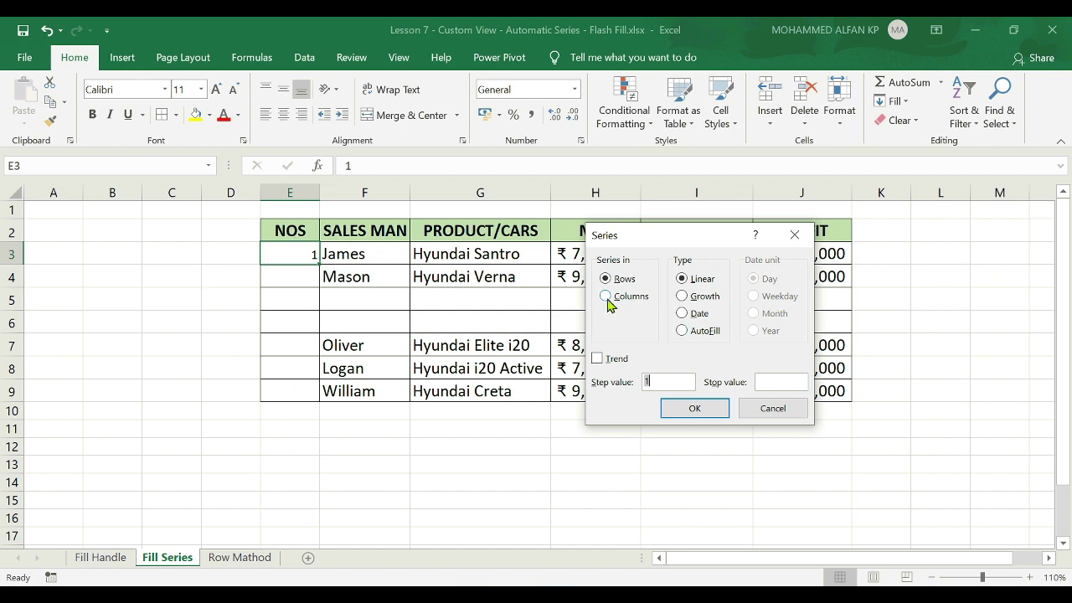
left_click(608, 300)
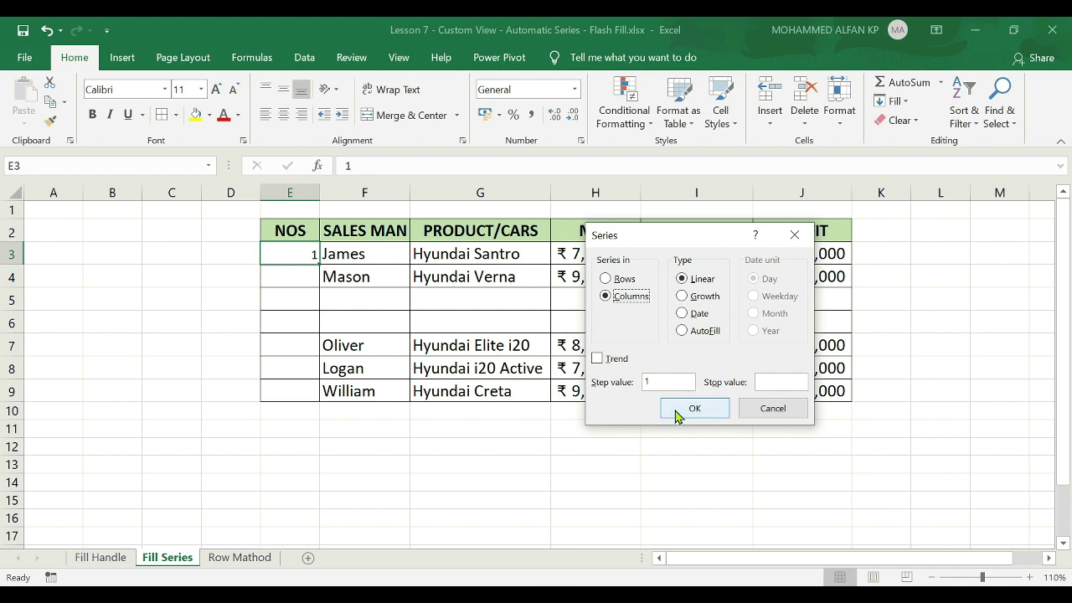
left_click(767, 382)
type("7")
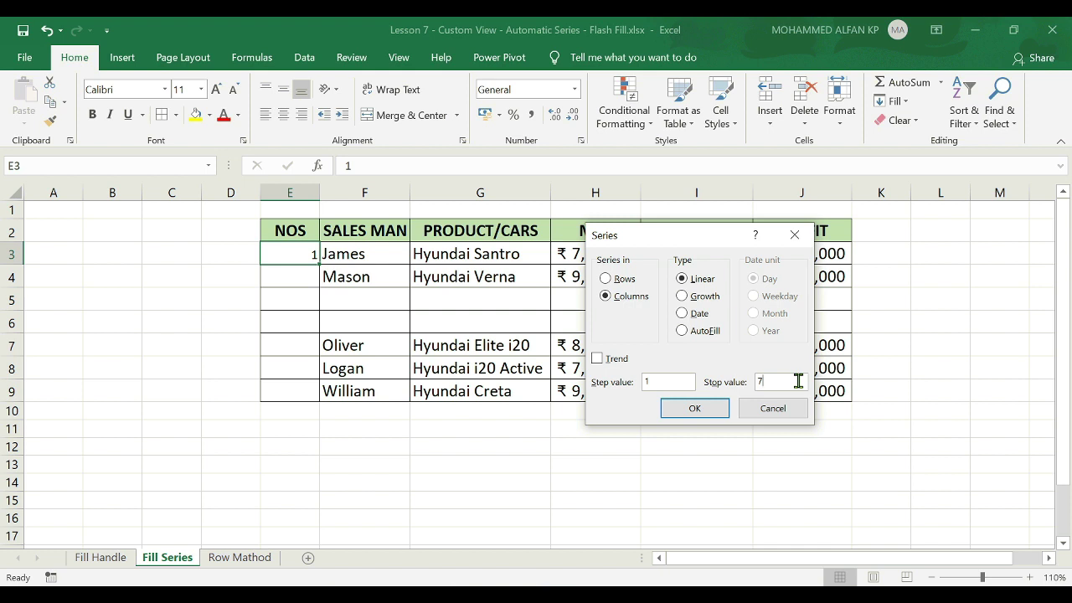
left_click(713, 408)
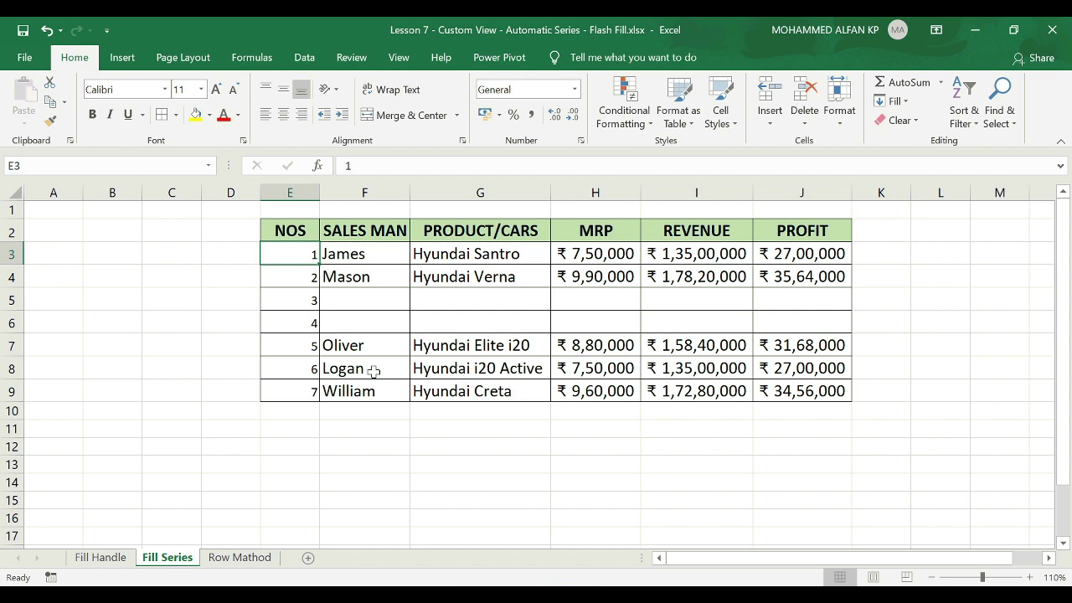
left_click(2, 367)
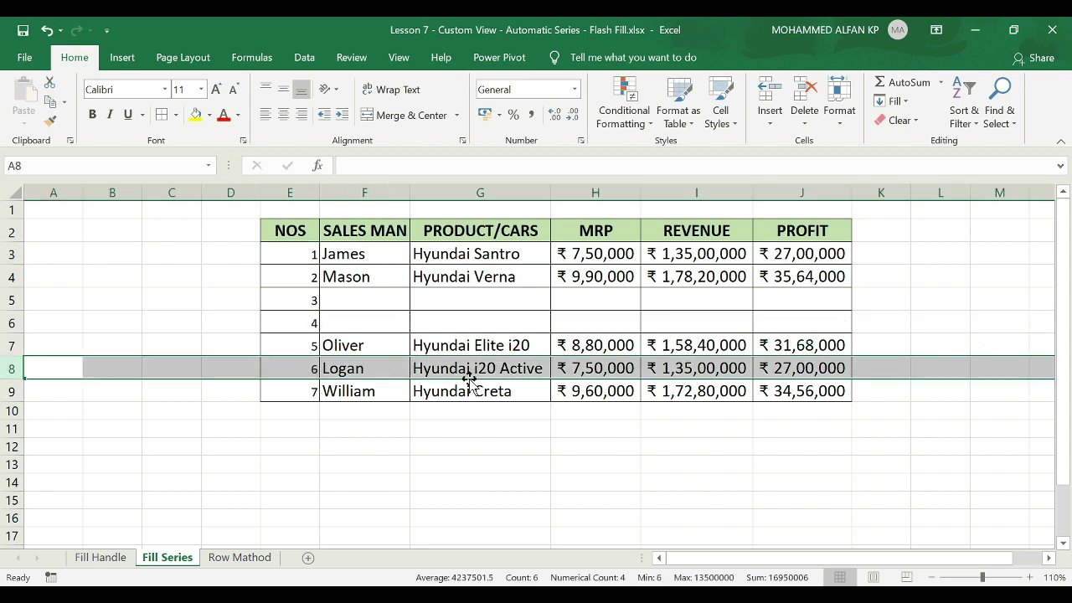
Delete Logan's row 8 from the Fill Series table with Ctrl+minus.
key("ctrl+minus")
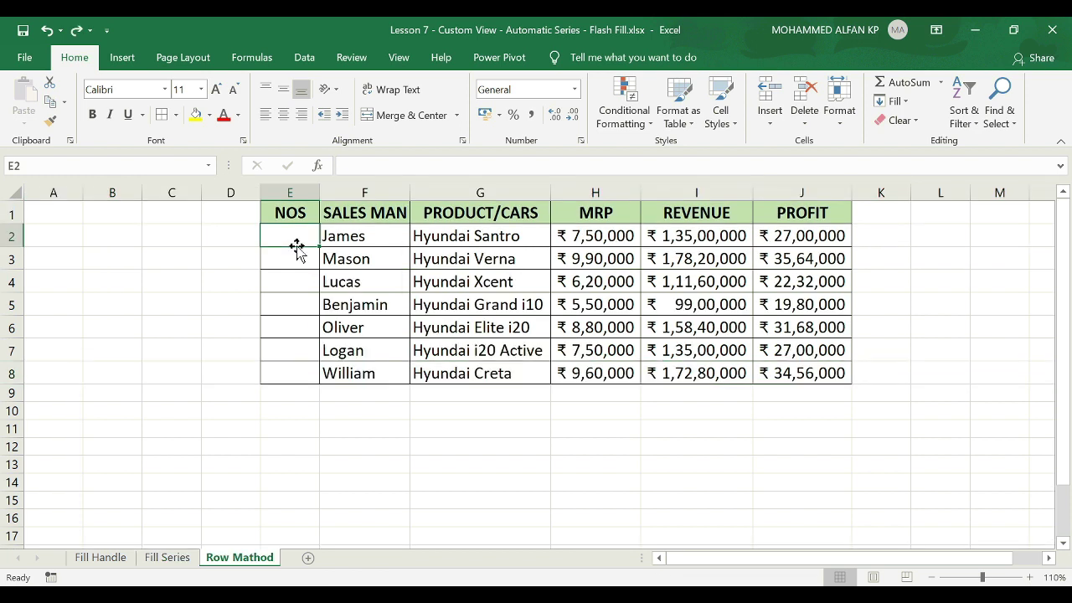
Enter =ROW()-1 in E2 on the Row Mathod sheet so it shows 1.
type("=")
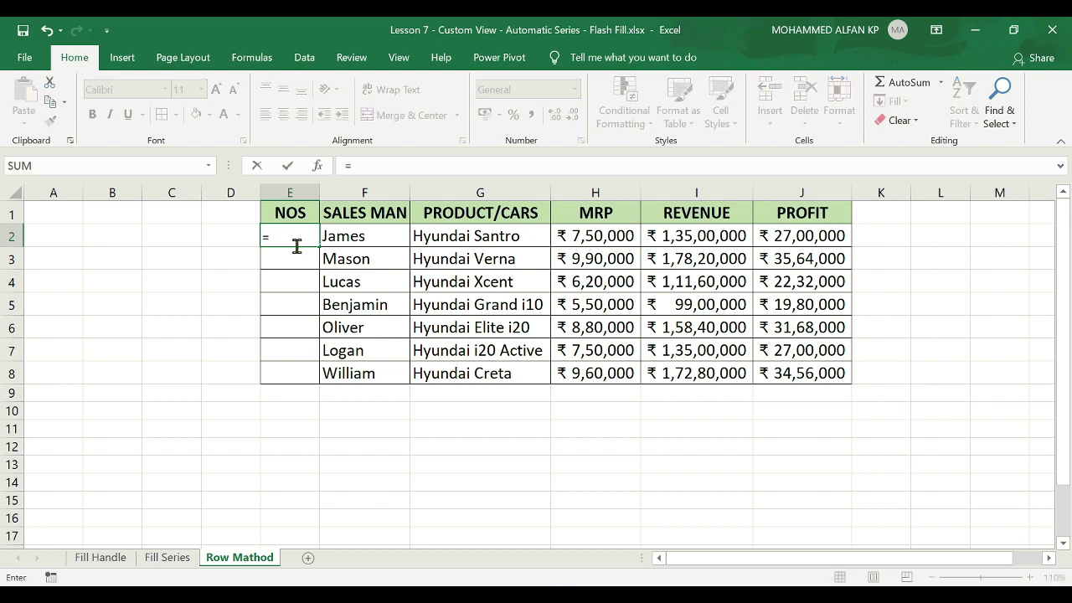
type("ROW")
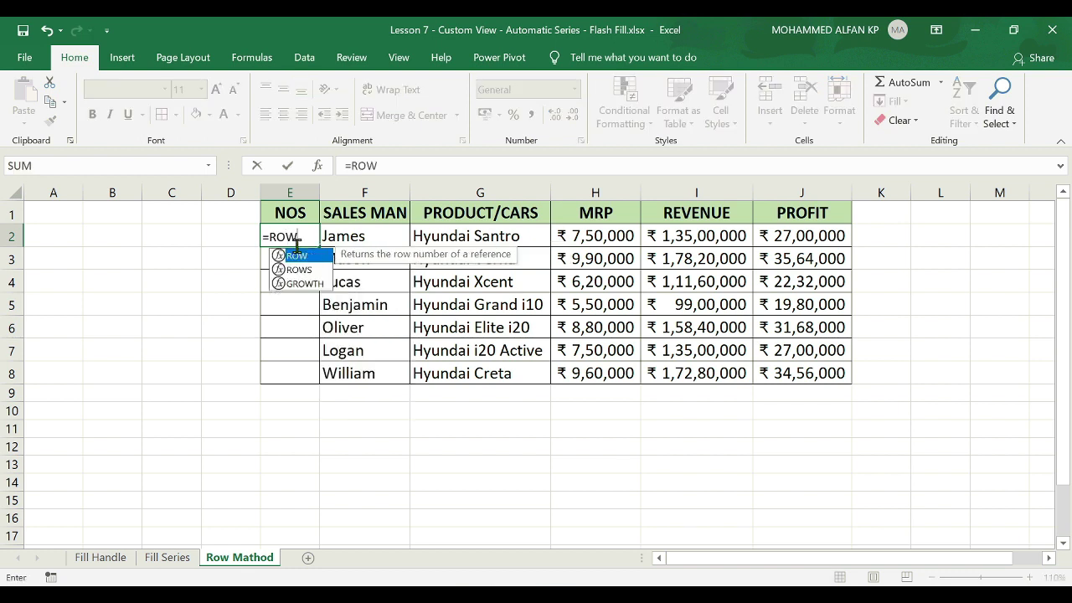
type("()")
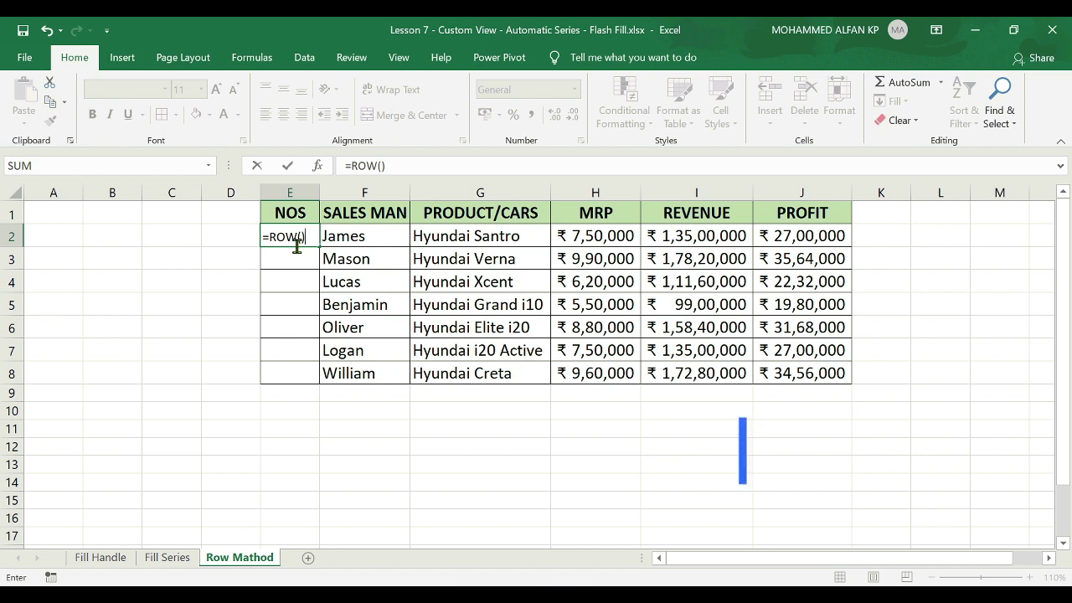
type("-1")
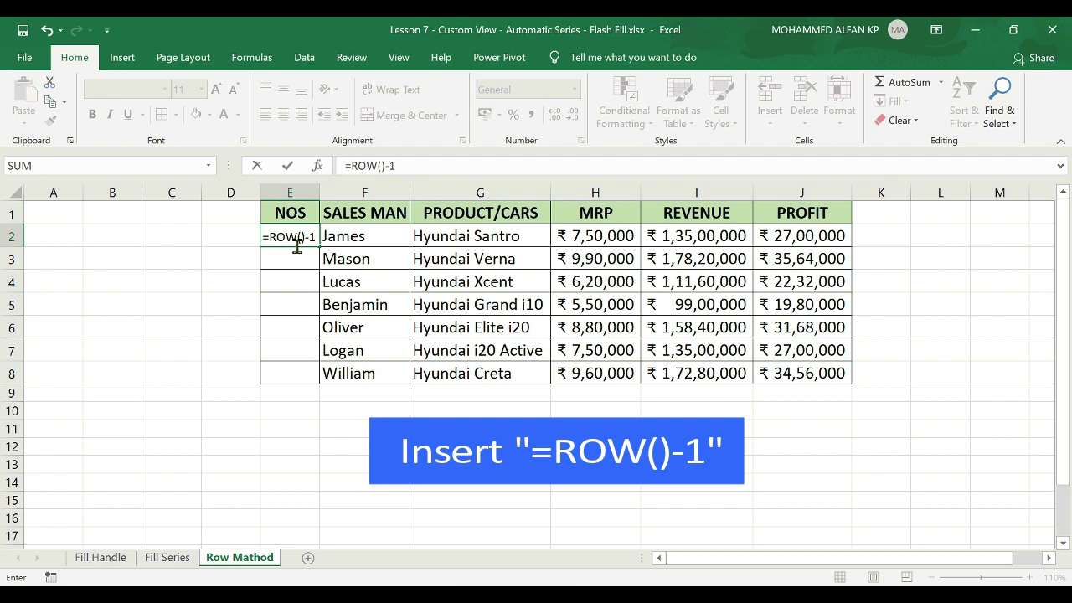
key("Return")
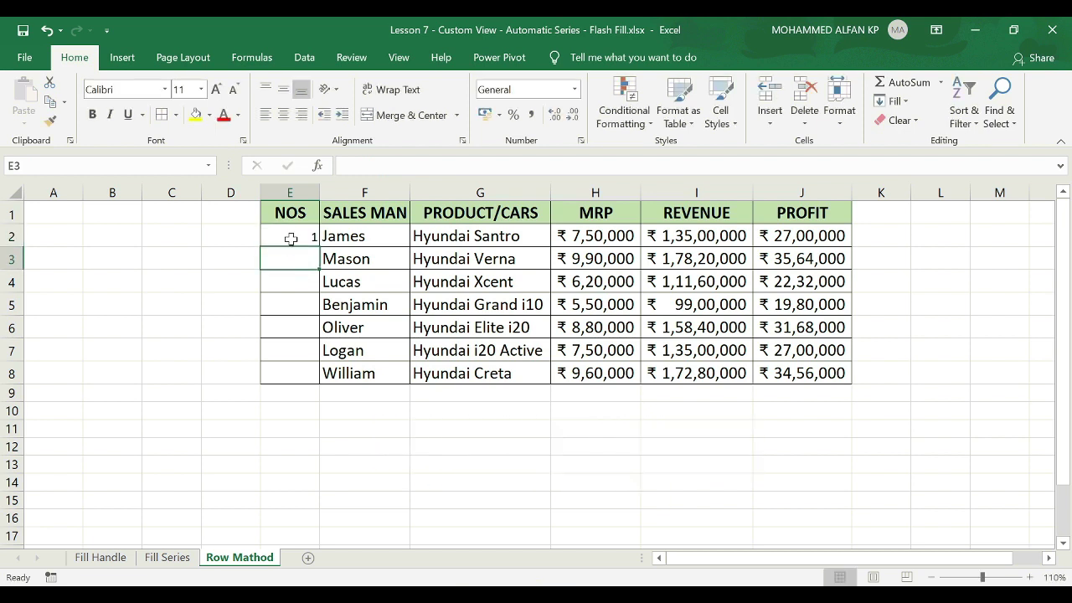
left_click(290, 239)
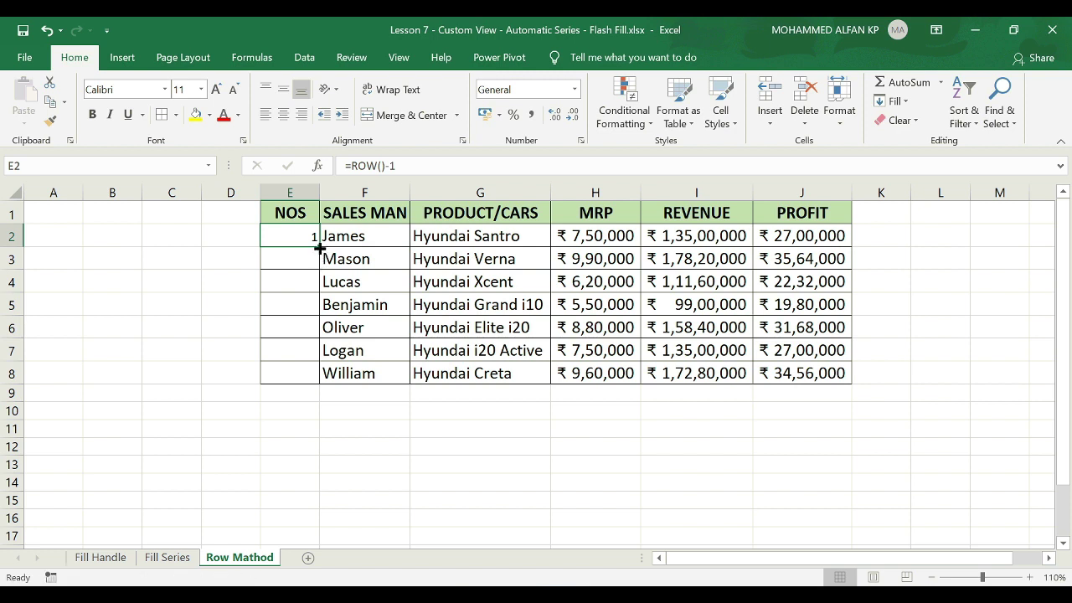
Fill the =ROW()-1 formula down to E8, then delete rows 5–6 for Benjamin and Oliver.
double_click(319, 248)
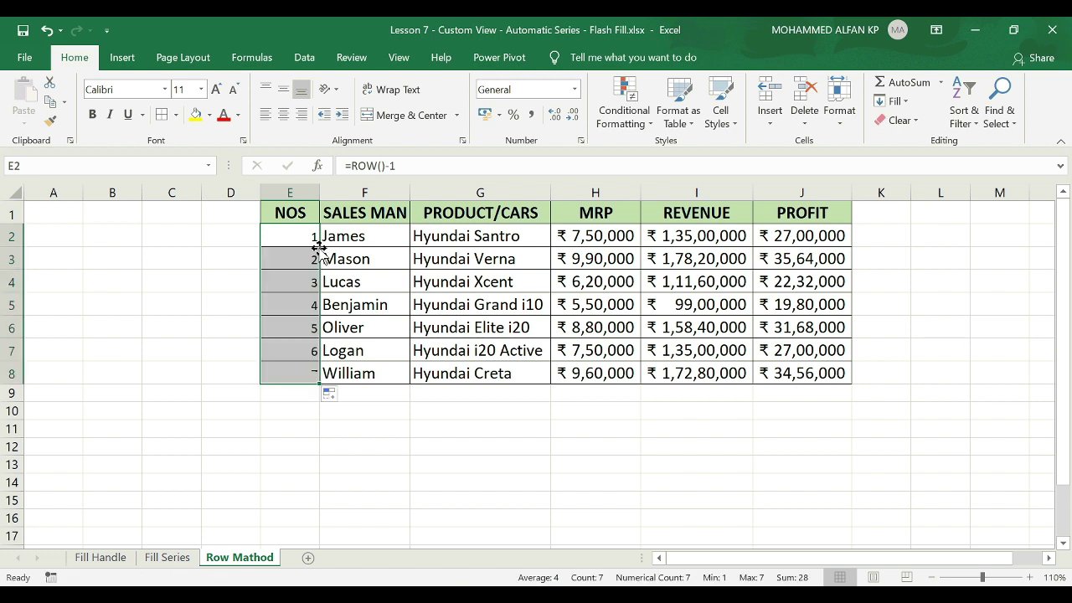
left_click(443, 348)
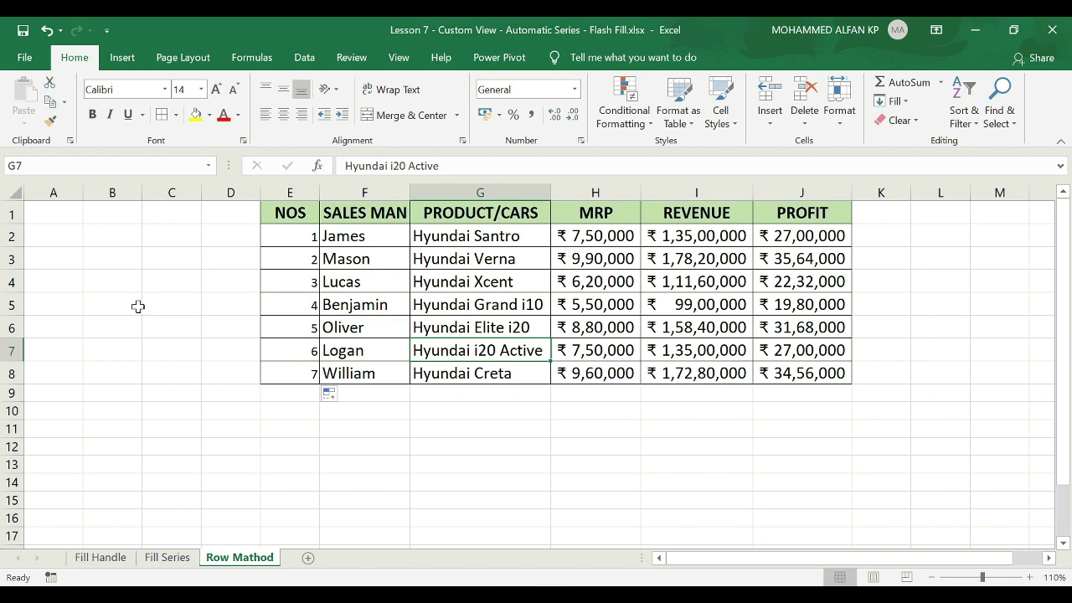
left_click(9, 303)
left_click_drag(8, 303, 4, 327)
key("ctrl+minus")
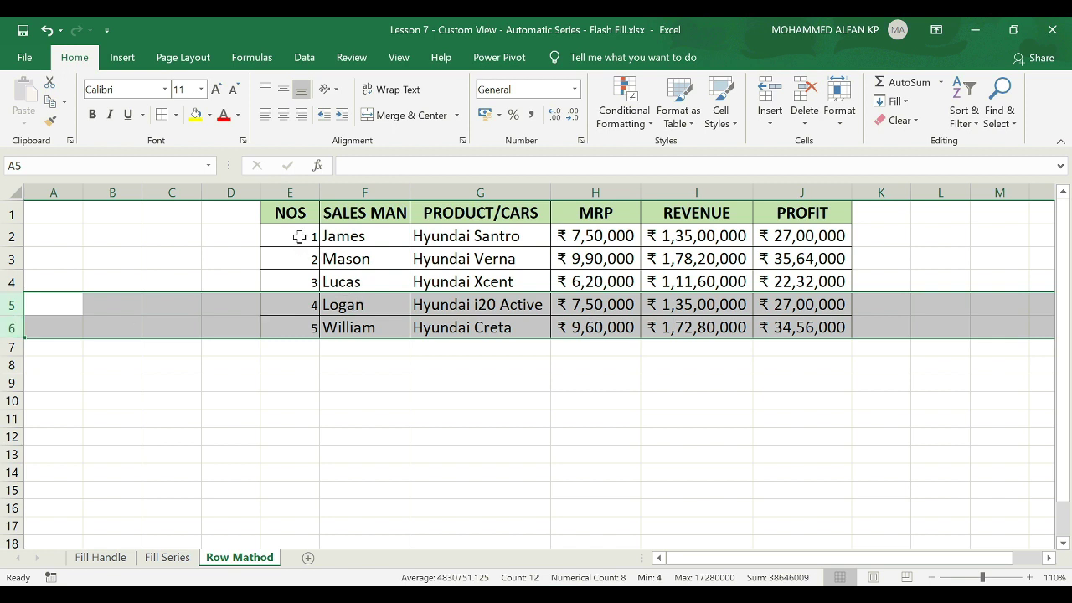
Undo the row deletion and clear the NOS formulas from E2:E8.
left_click(335, 433)
key("ctrl+z")
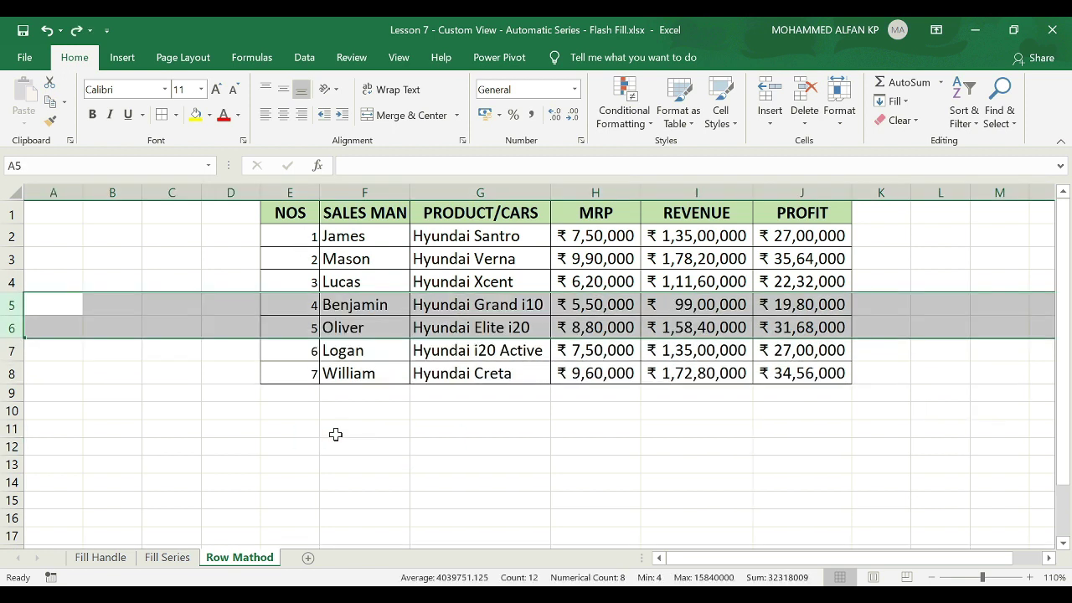
left_click_drag(291, 236, 298, 371)
key("Delete")
left_click(289, 236)
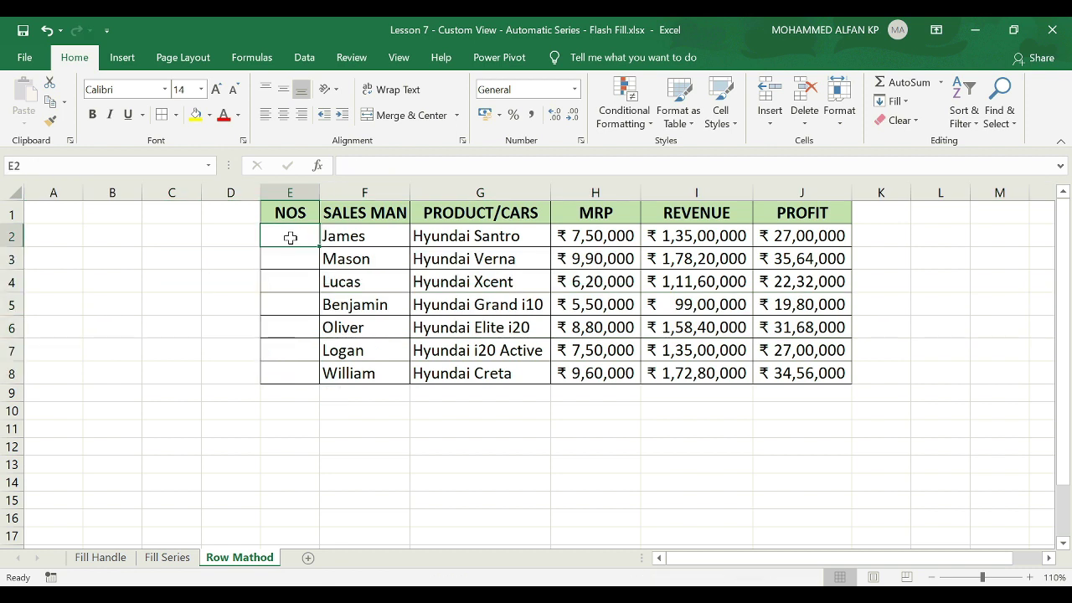
Enter COC12 in E2 and fill COC13 through COC18 down to E8.
type("COC12")
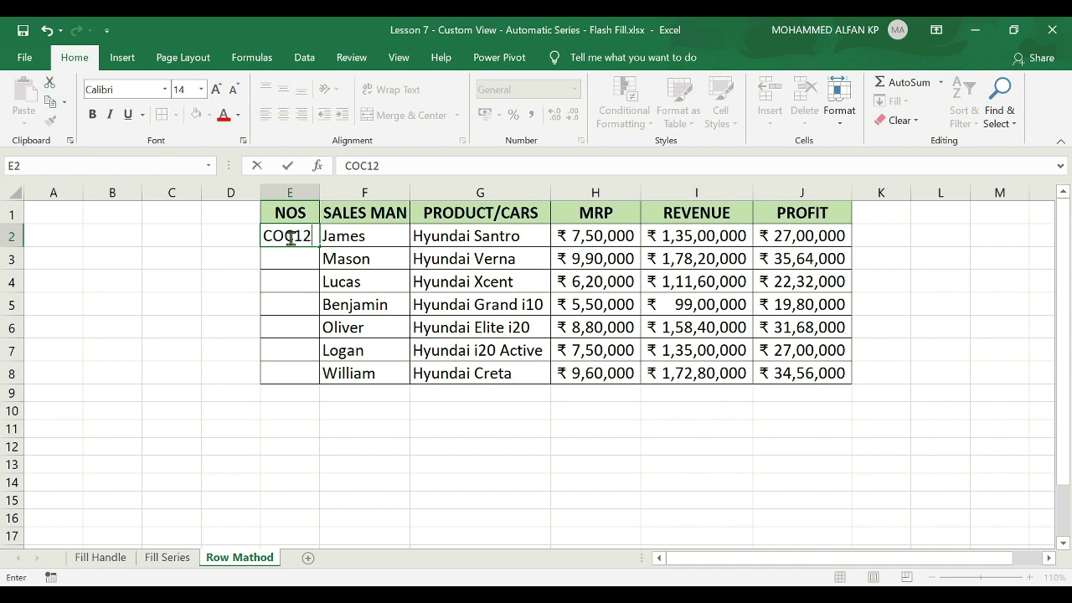
key("Return")
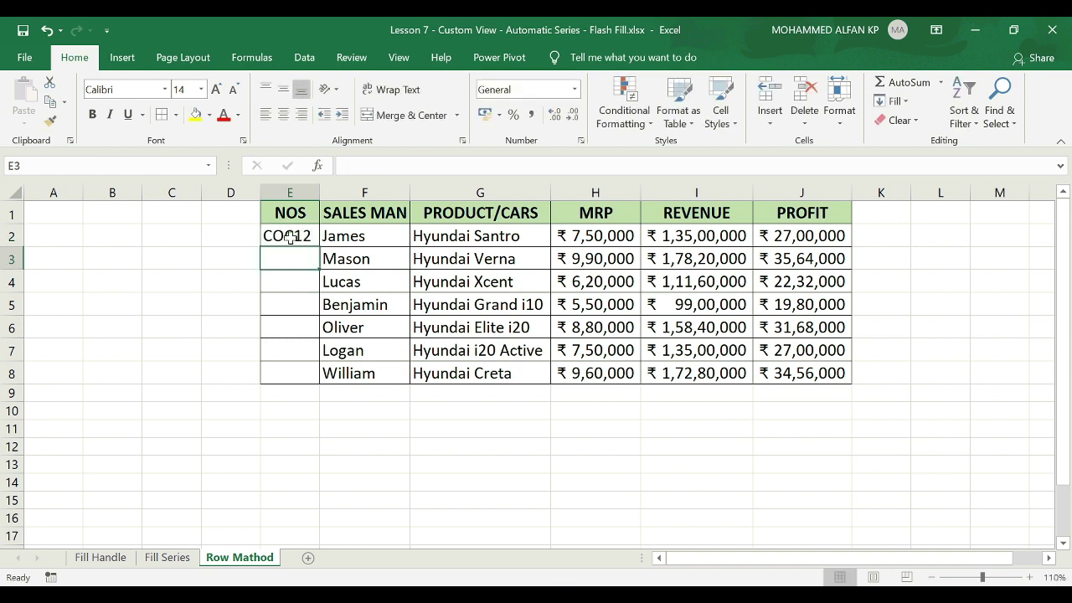
left_click(288, 236)
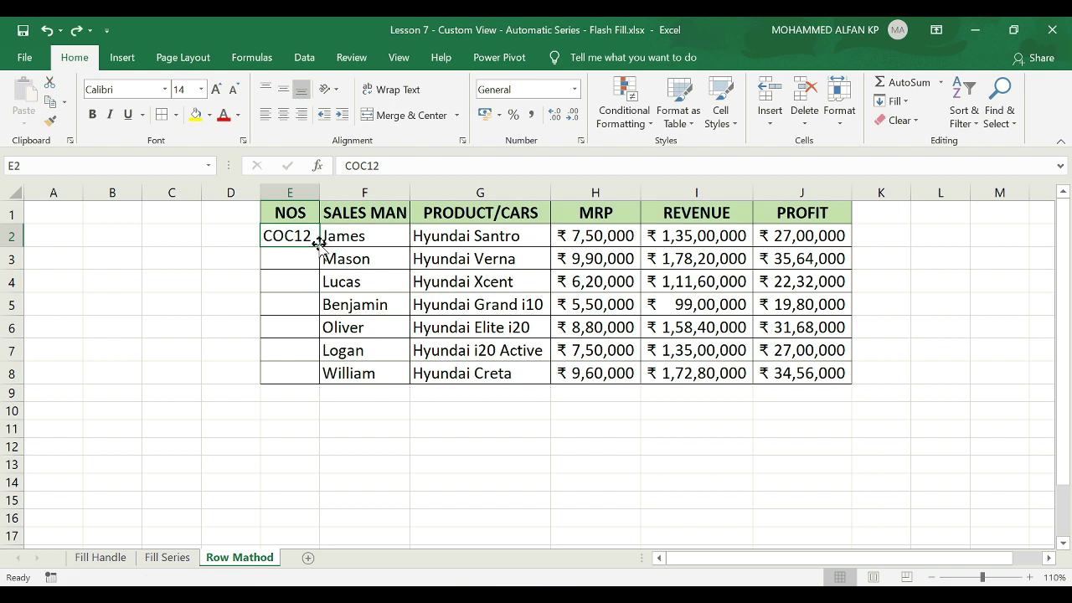
double_click(319, 243)
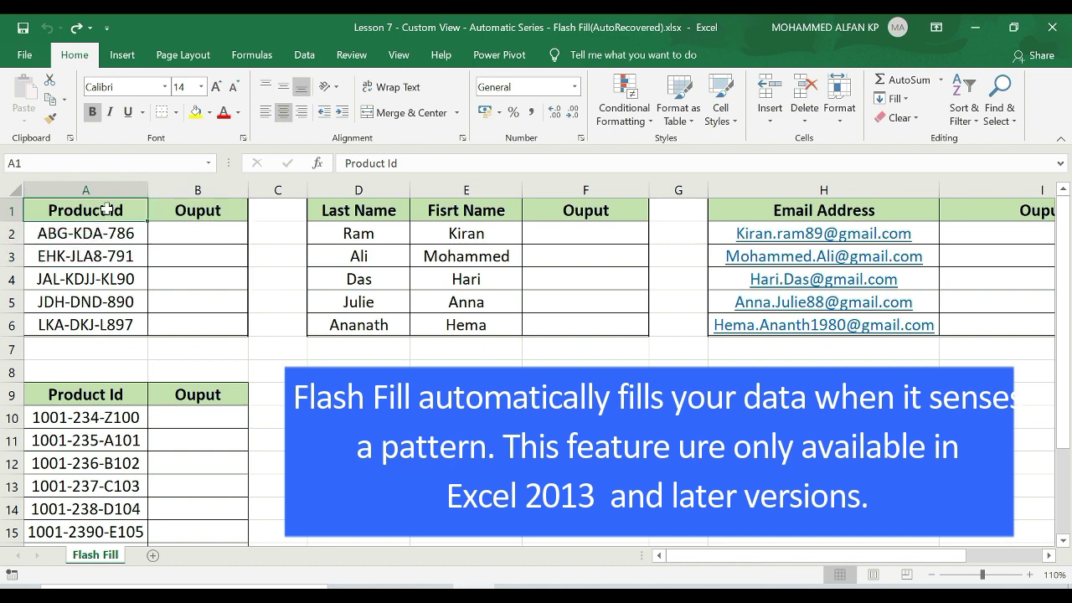
Select header cells B1 and F1 on the Flash Fill sheet, ending on B1 above the output column.
mouse_move(791, 555)
left_mouse_down()
mouse_move(808, 555)
mouse_move(791, 555)
left_mouse_up()
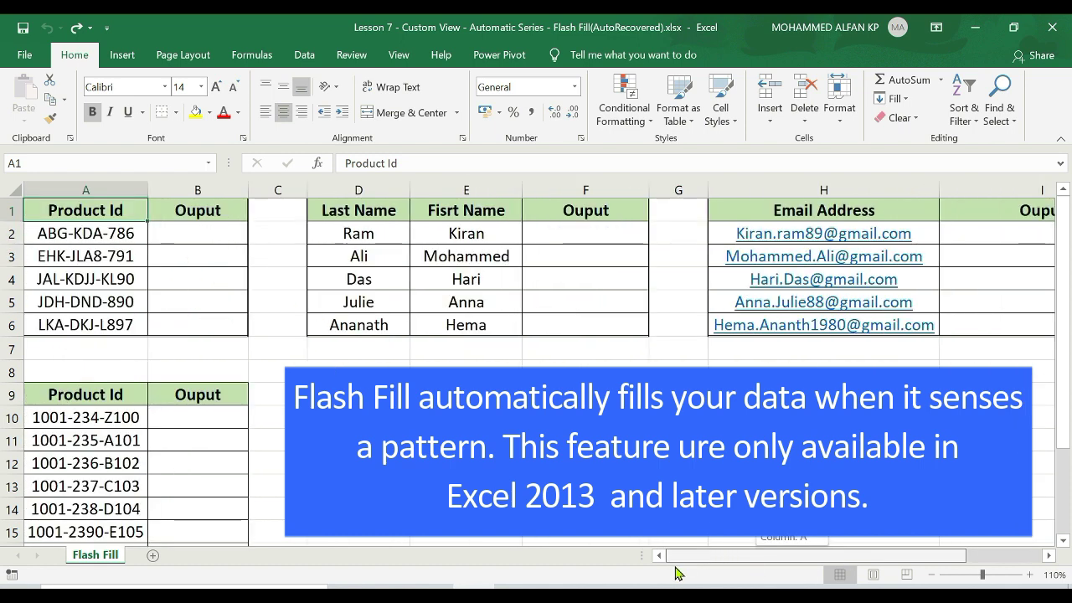
left_click(208, 210)
left_click(628, 205)
left_click(210, 211)
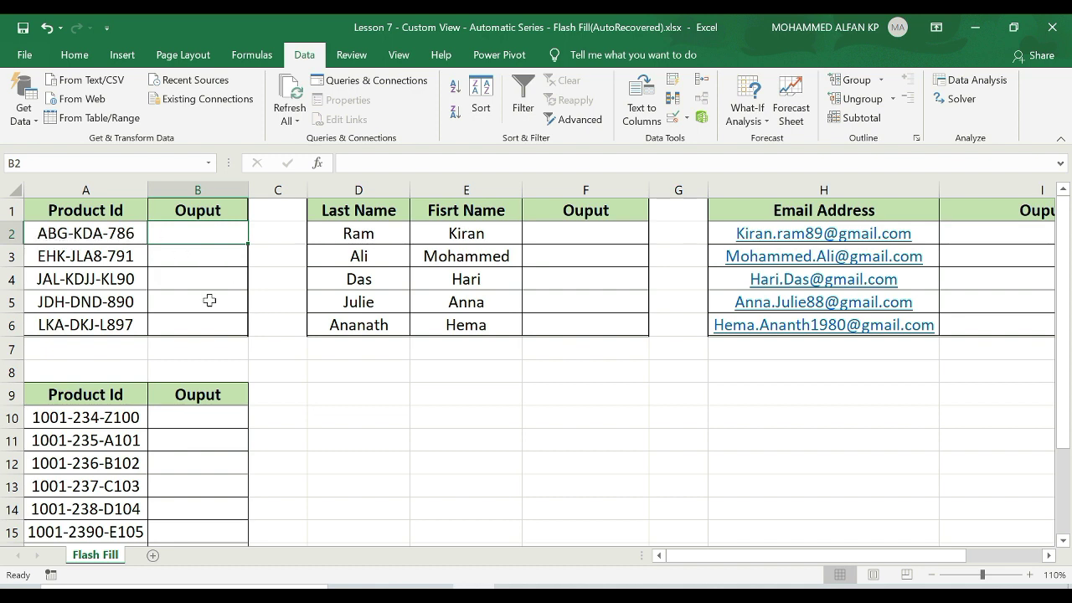
Enter ABG in B2 as the example, then Flash Fill EHK, JAL, JDH, LKA into B3:B6.
type("ABG")
key("Return")
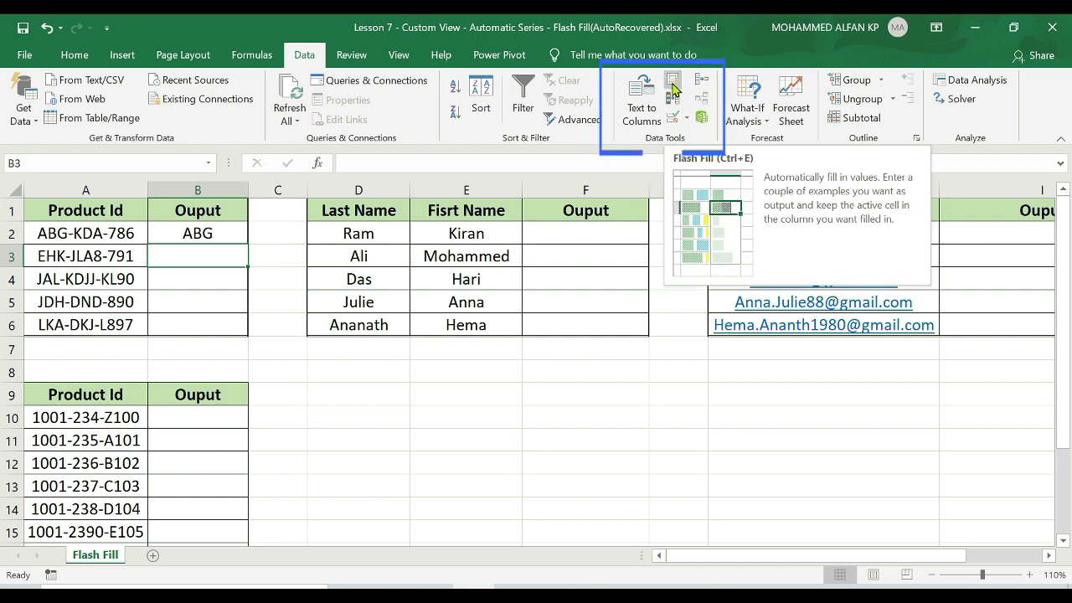
left_click(674, 87)
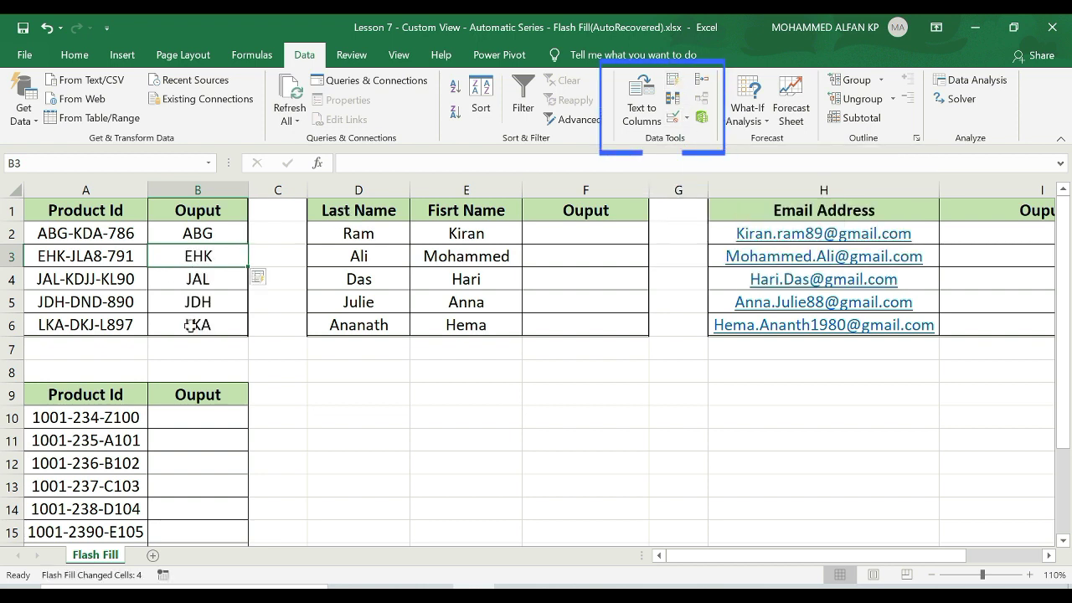
Retype B2 as 786 so Flash Fill extracts the last Product Id parts.
left_click(225, 227)
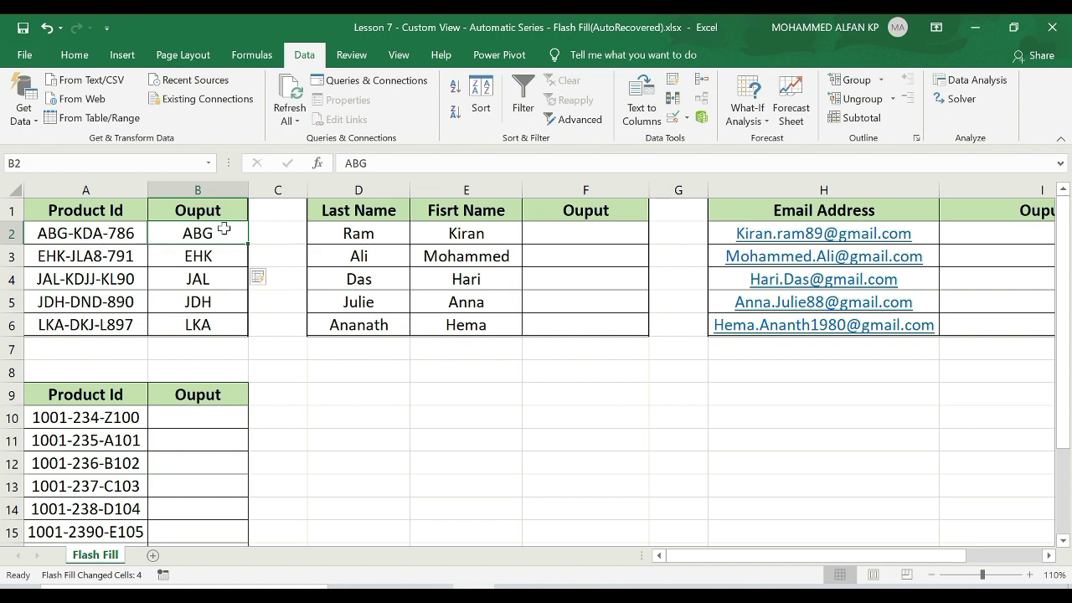
type("78")
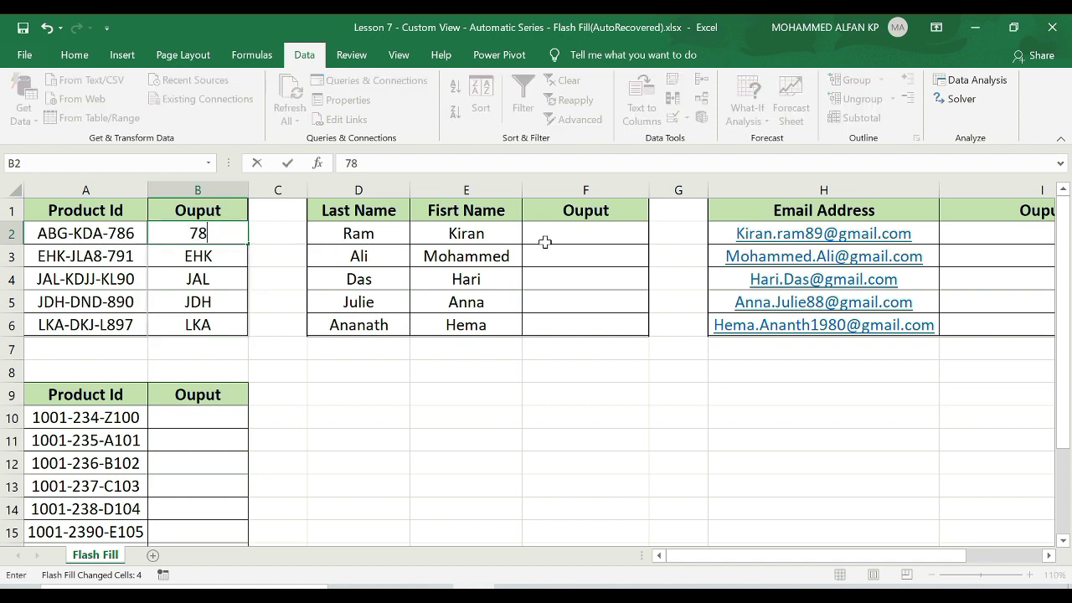
type("6")
key("Return")
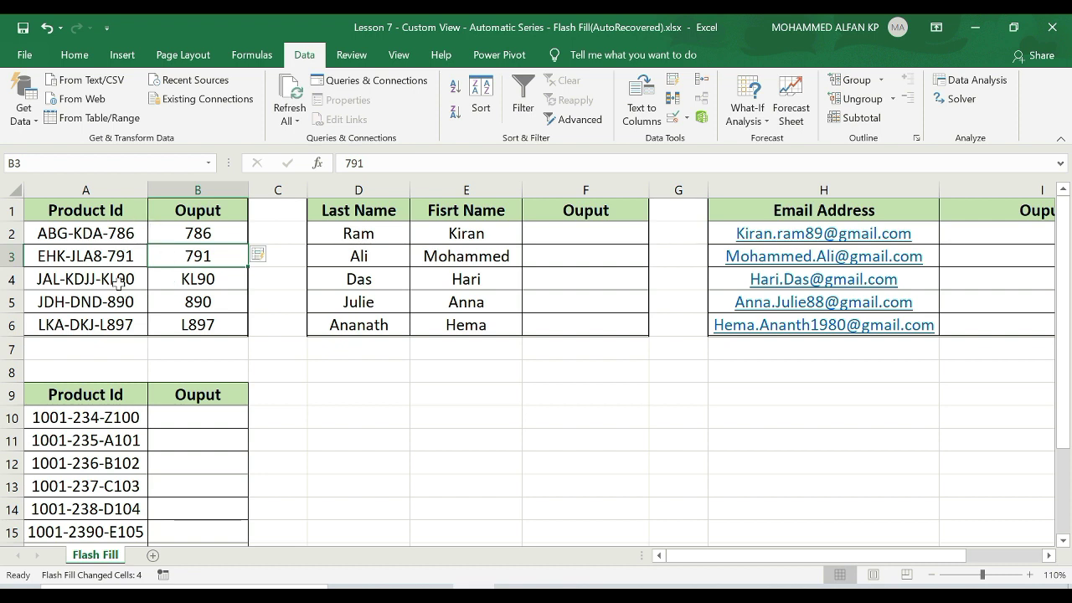
Change B2 to KDA to try extracting the middle parts, then undo the fill.
left_click(199, 236)
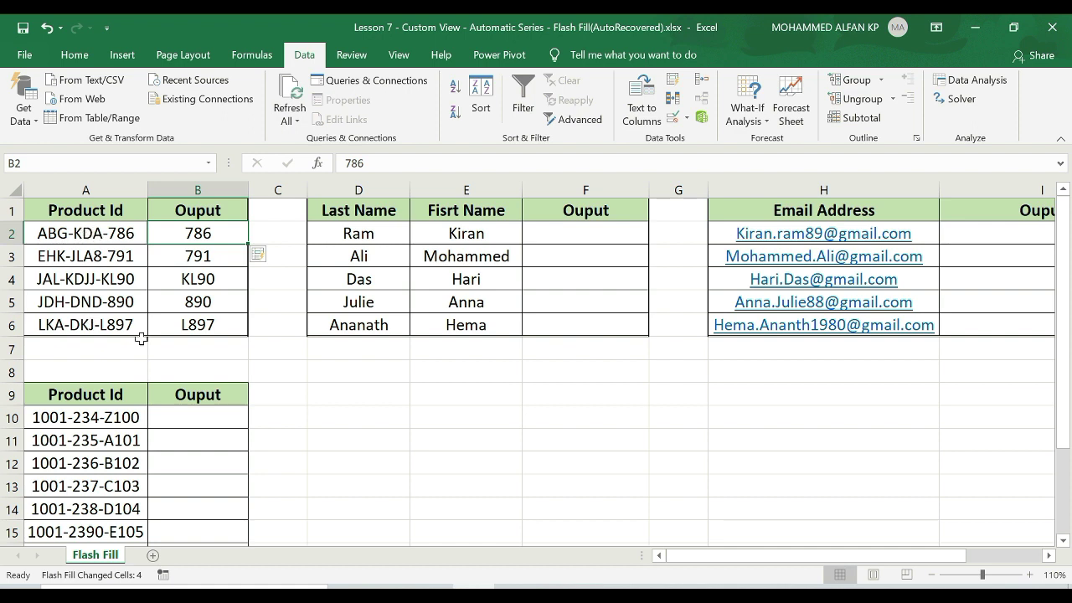
type("KDA")
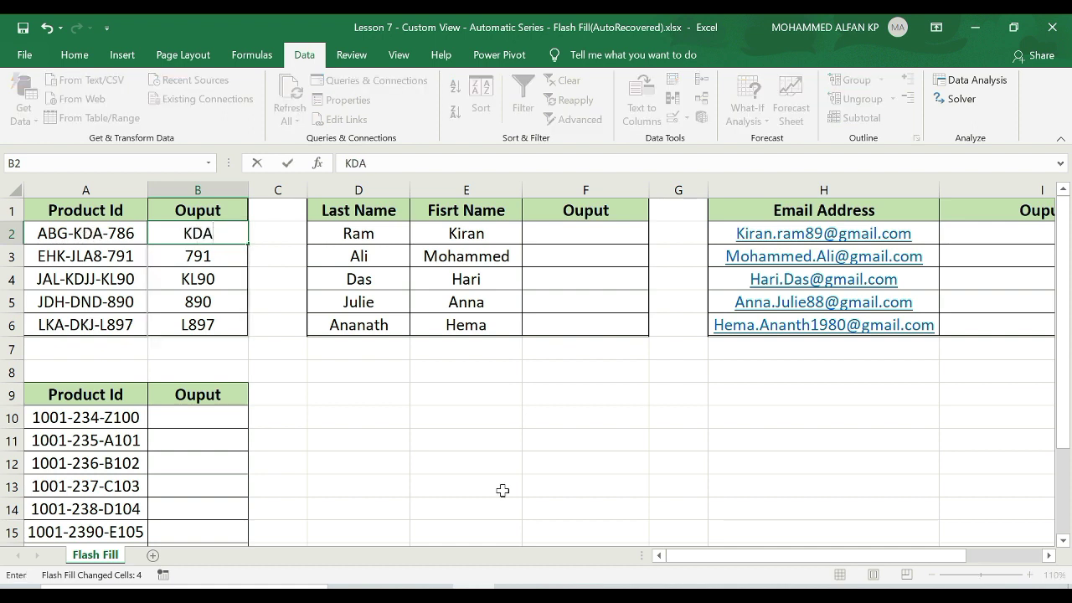
key("Return")
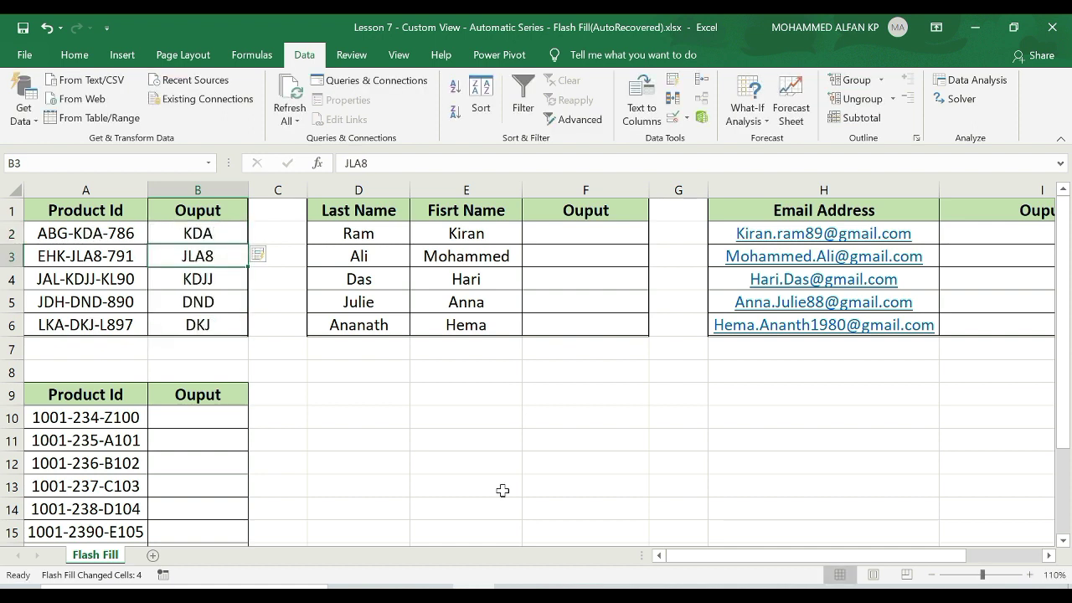
key("ctrl+z")
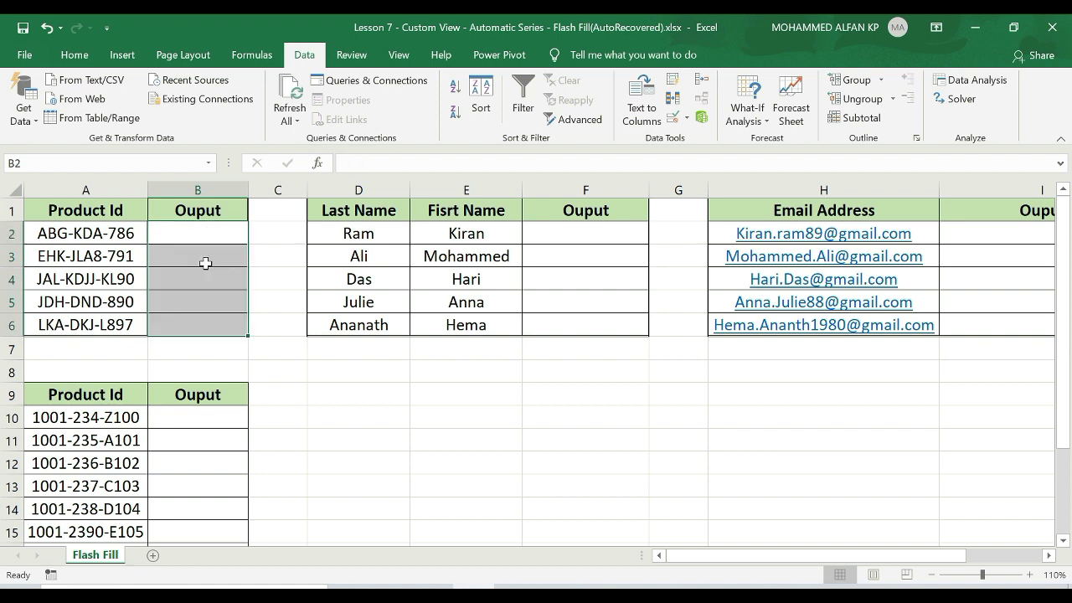
Enter 786 in B2 and Flash Fill the last parts: 791, KL90, 890, L897.
left_click(206, 234)
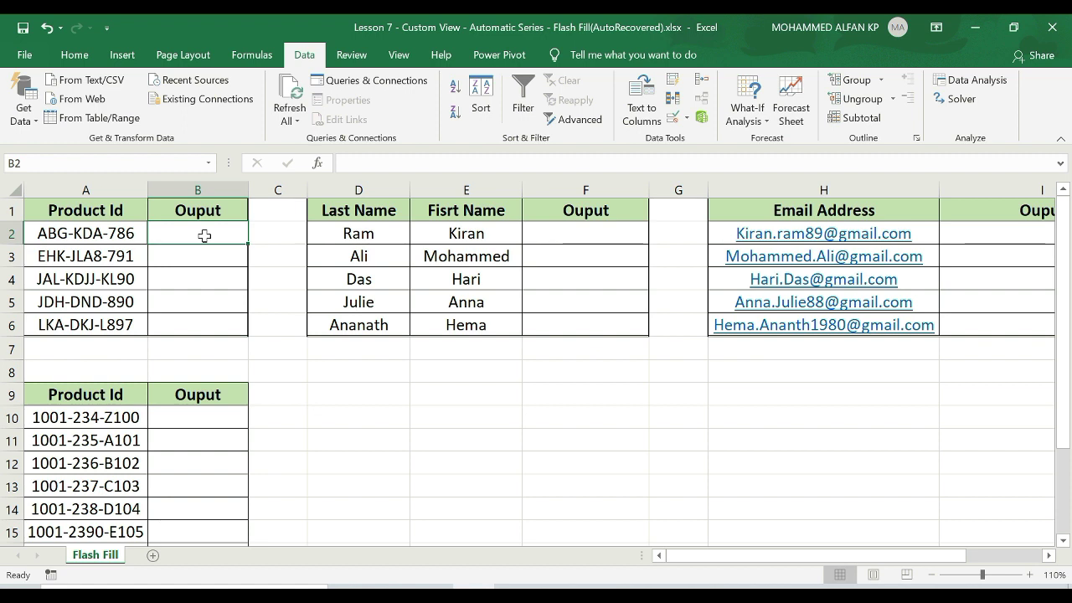
type("786")
key("BackSpace")
key("BackSpace")
key("BackSpace")
type("786")
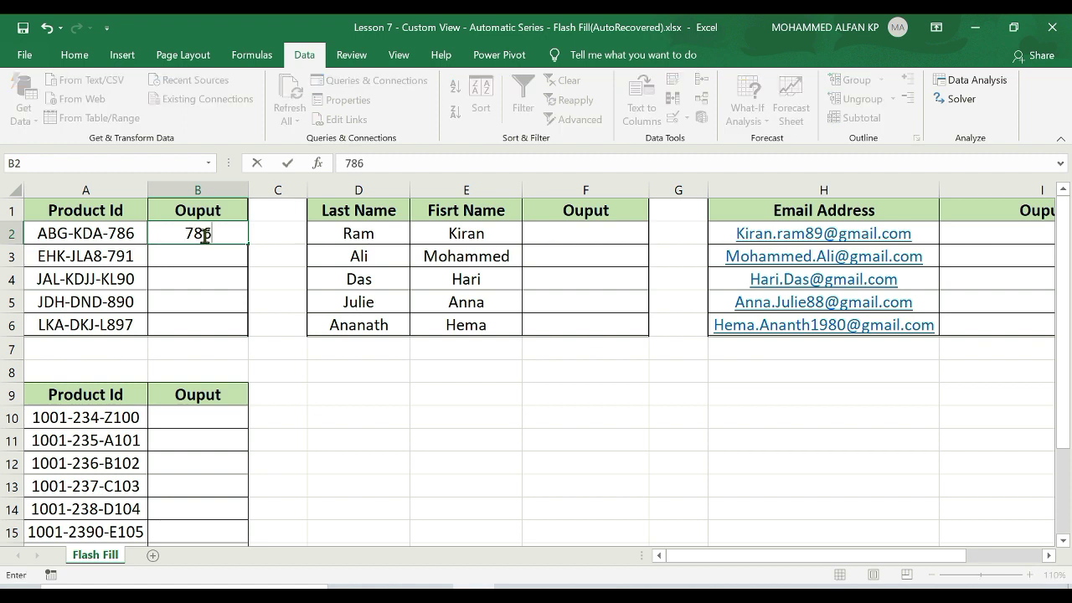
key("Return")
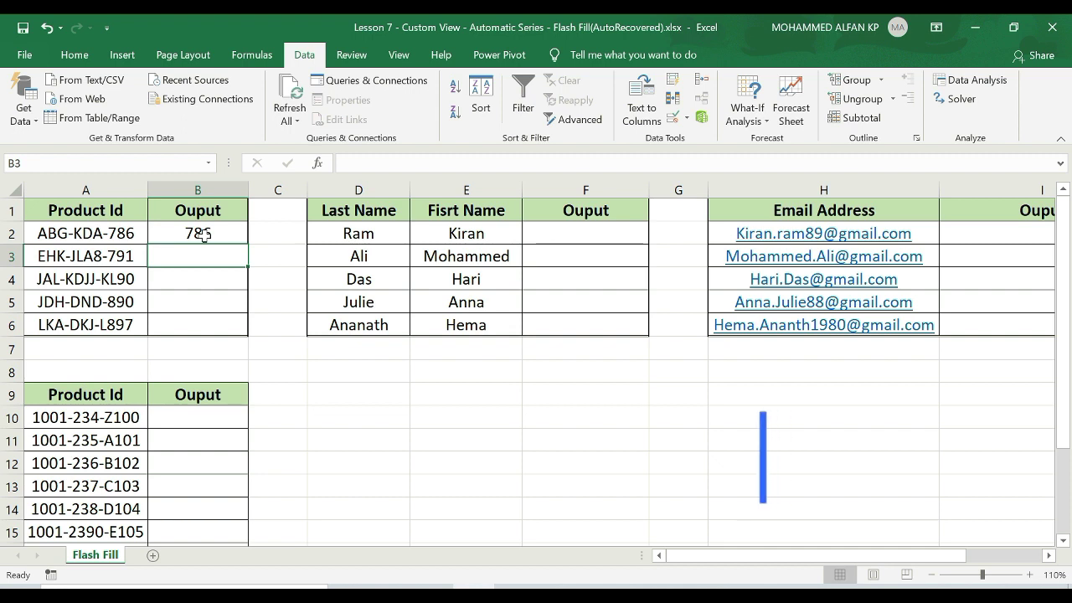
key("ctrl+e")
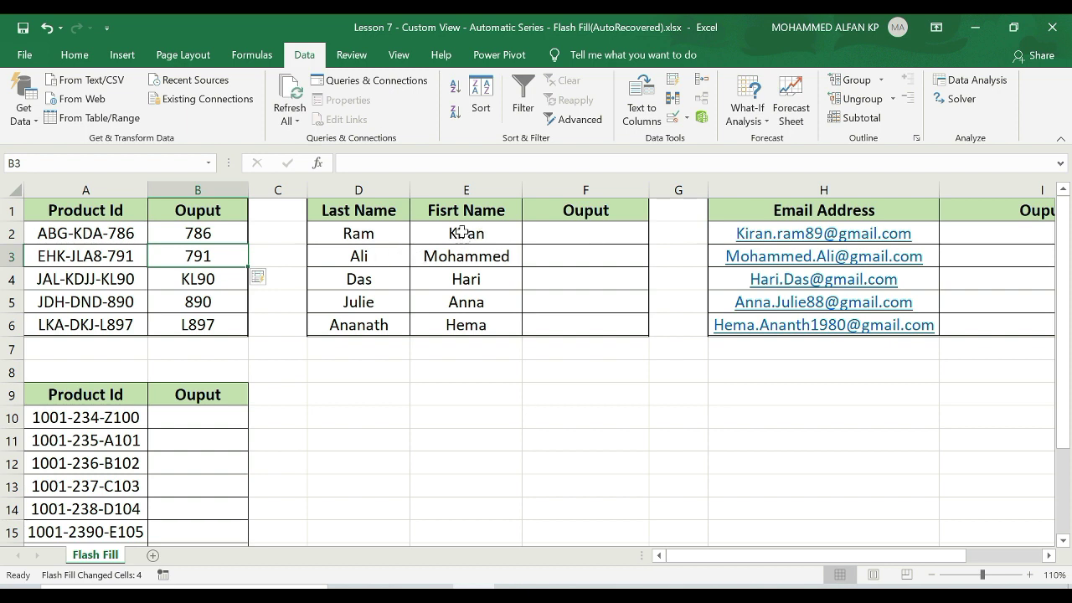
left_click(570, 233)
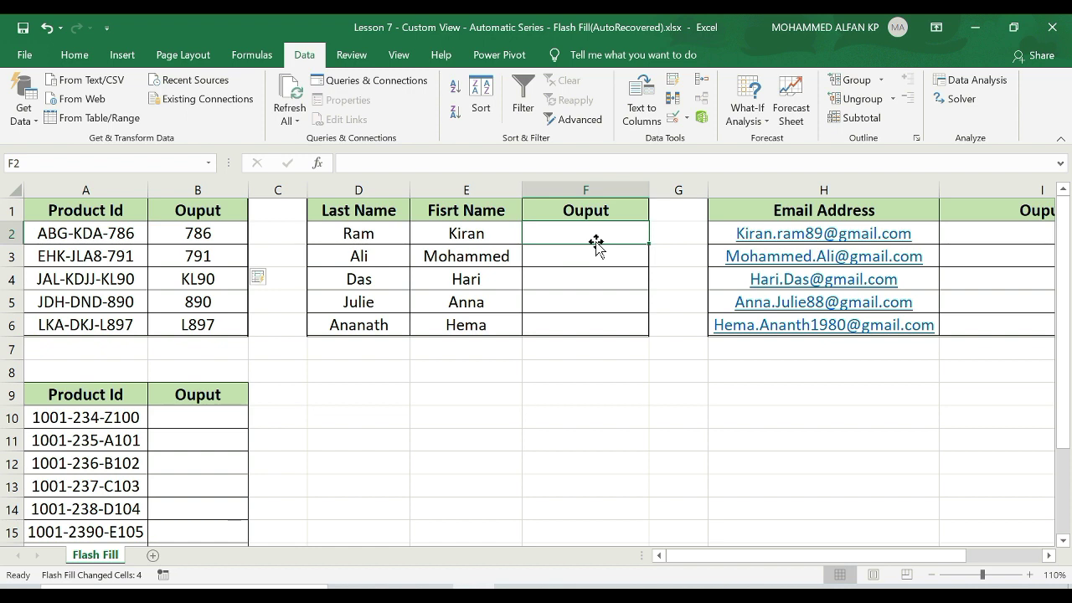
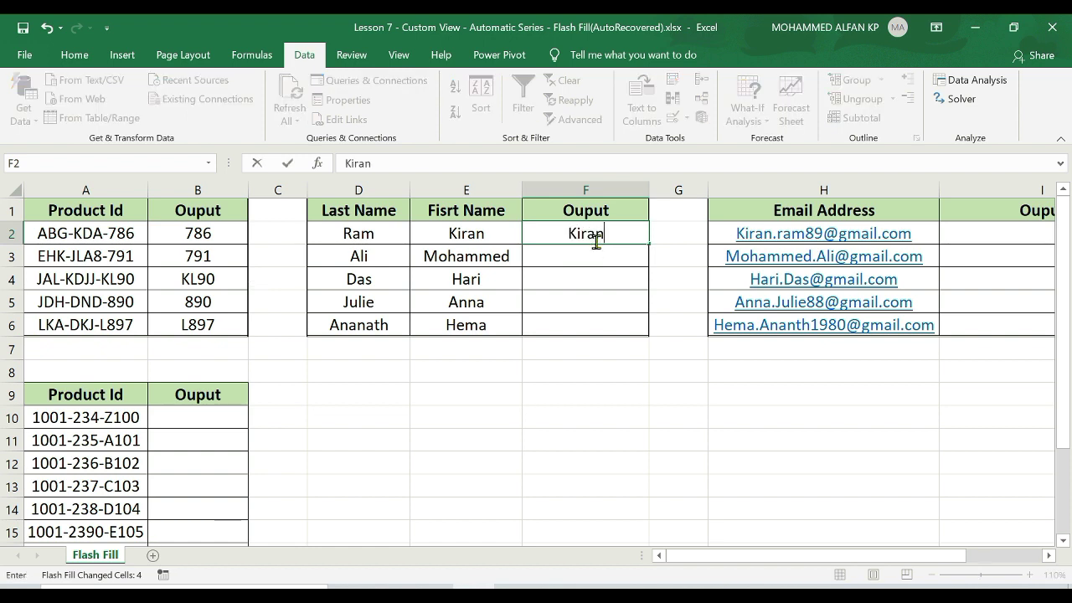
key("Return")
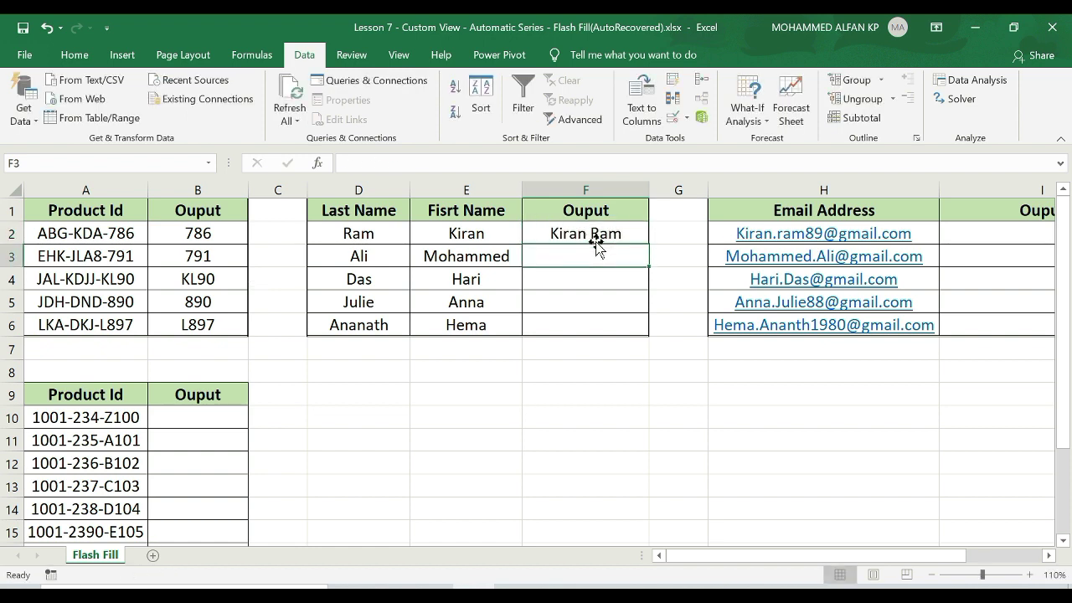
key("ctrl+e")
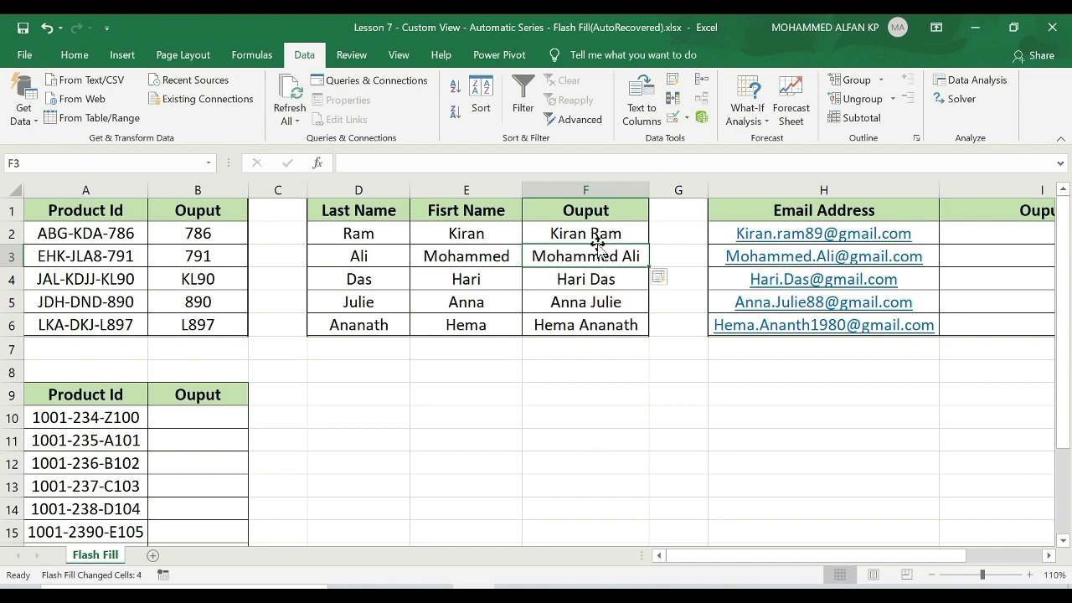
left_click(601, 234)
double_click(588, 233)
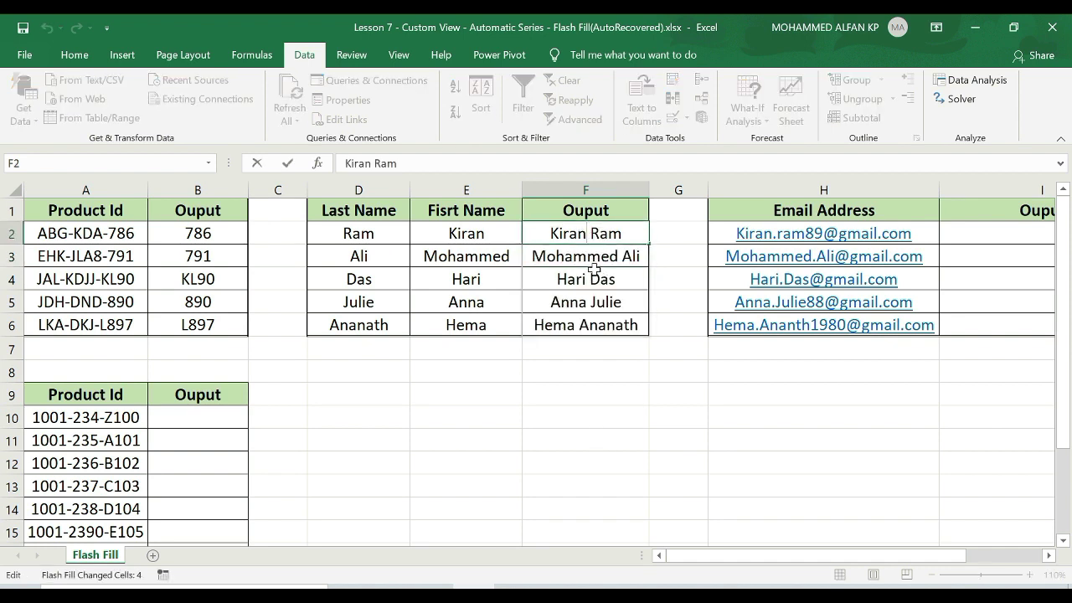
key("BackSpace")
key("BackSpace")
key("BackSpace")
key("BackSpace")
type("IR")
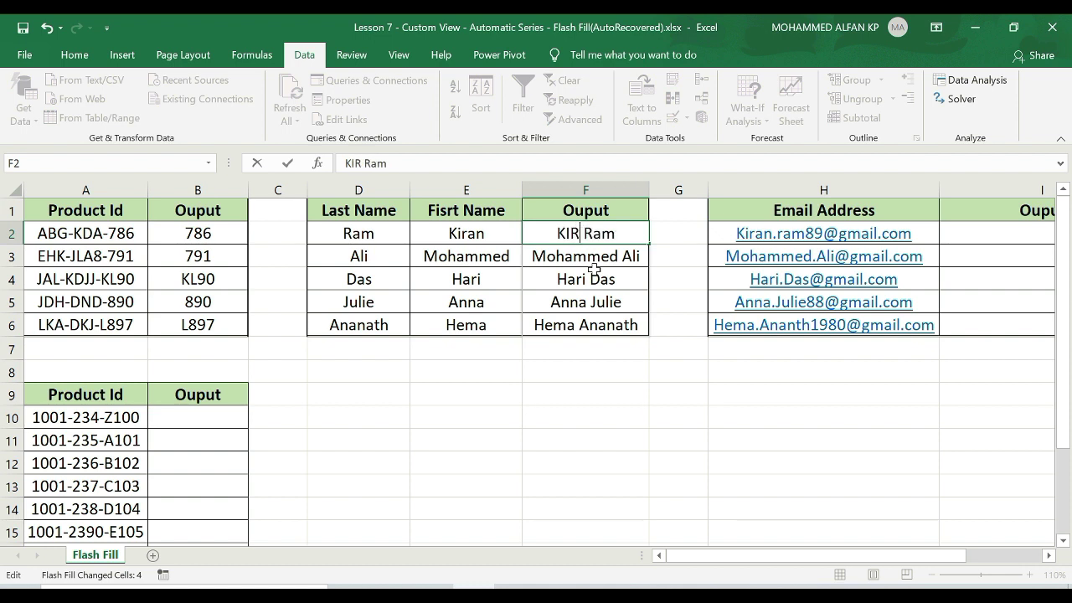
type("AN")
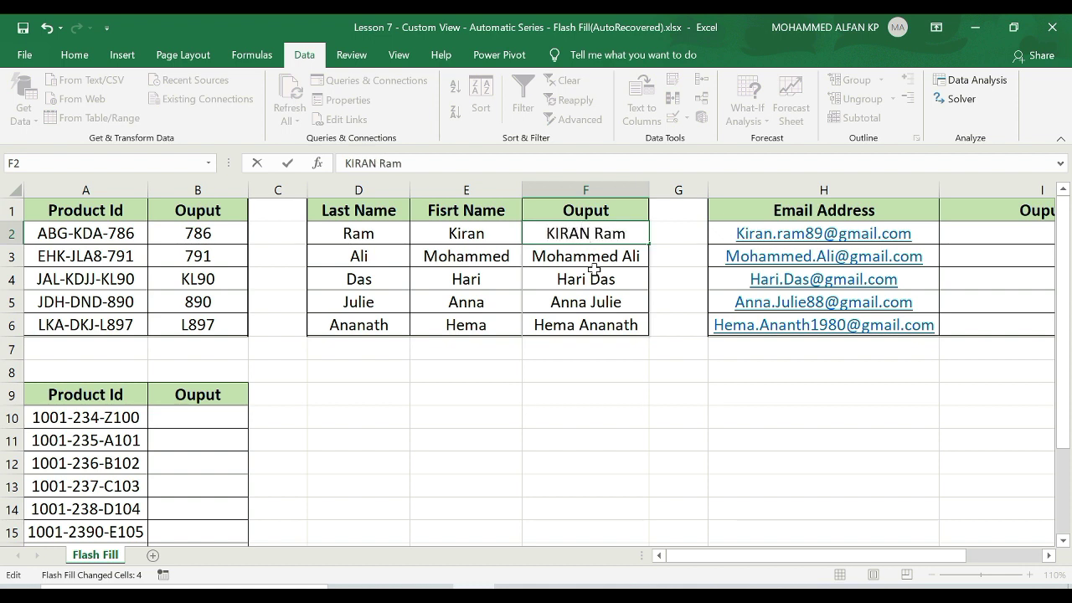
key("Return")
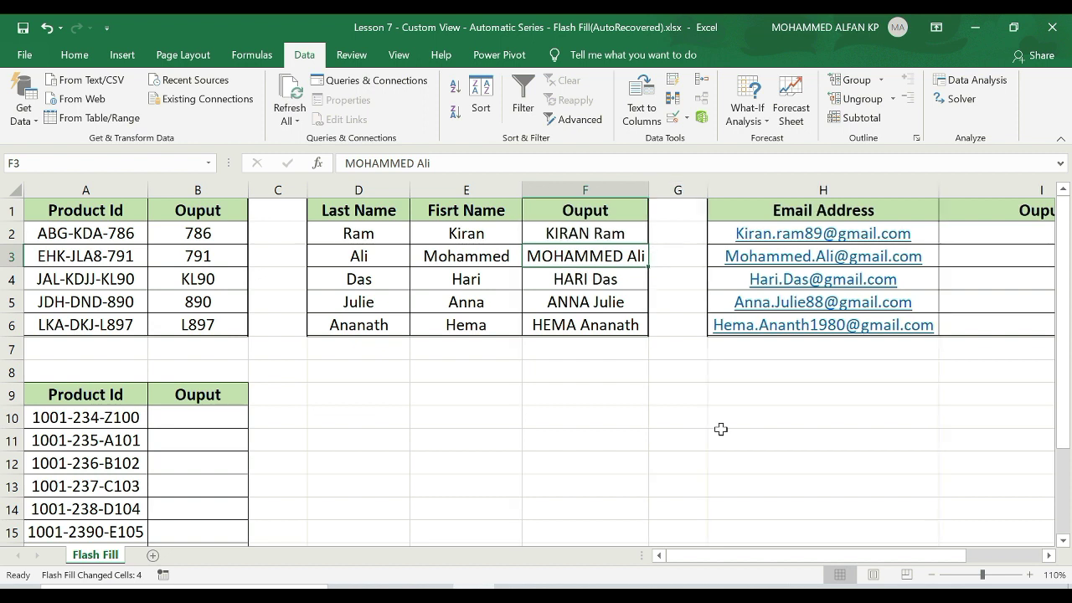
left_click_drag(612, 232, 602, 333)
key("Delete")
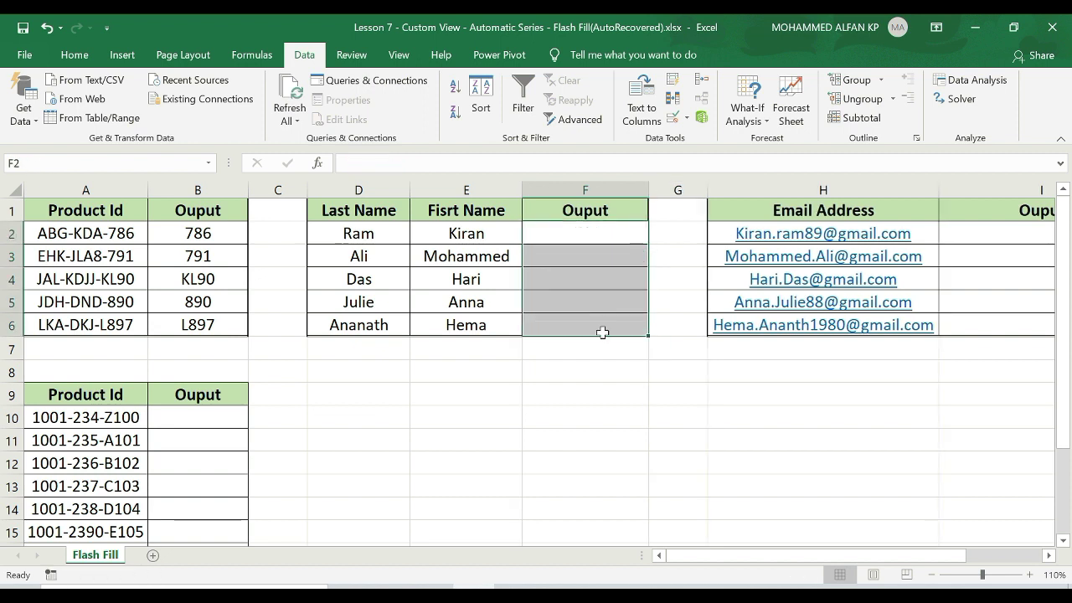
left_click(575, 235)
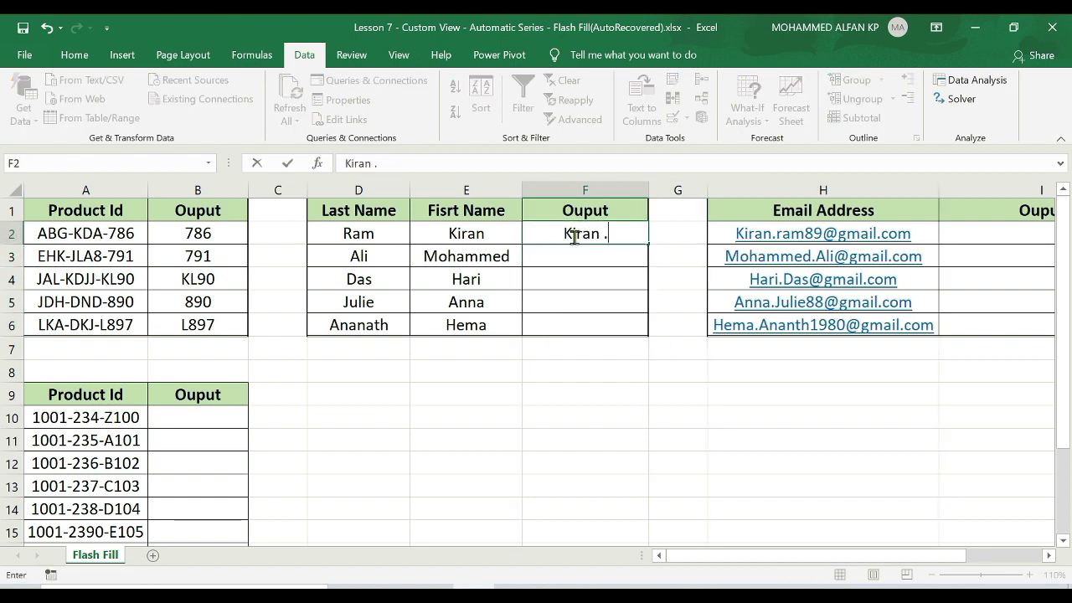
key("Return")
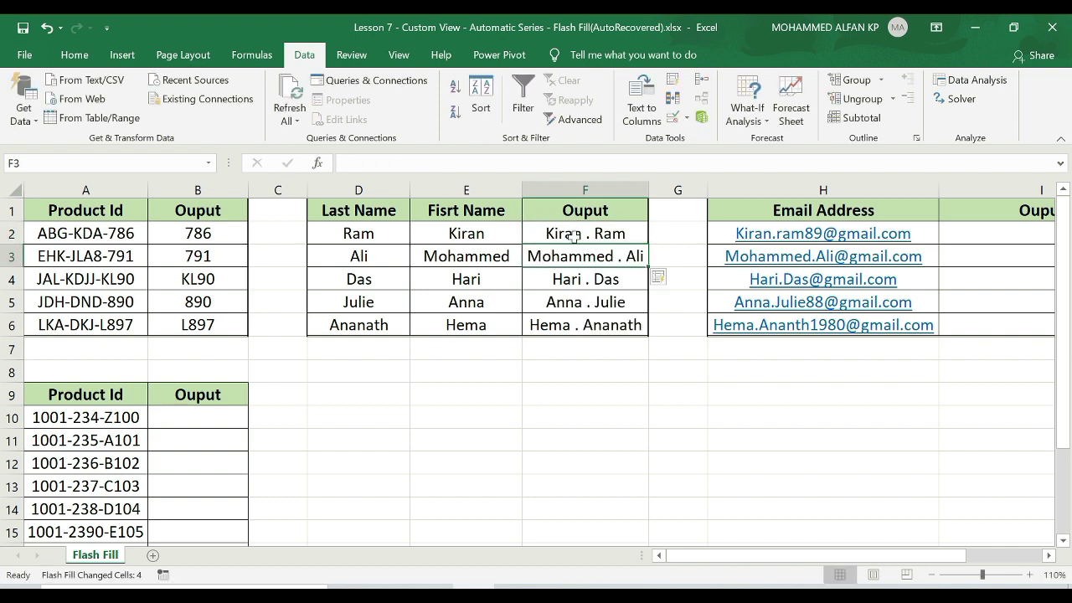
scroll(573, 236, "right", 3)
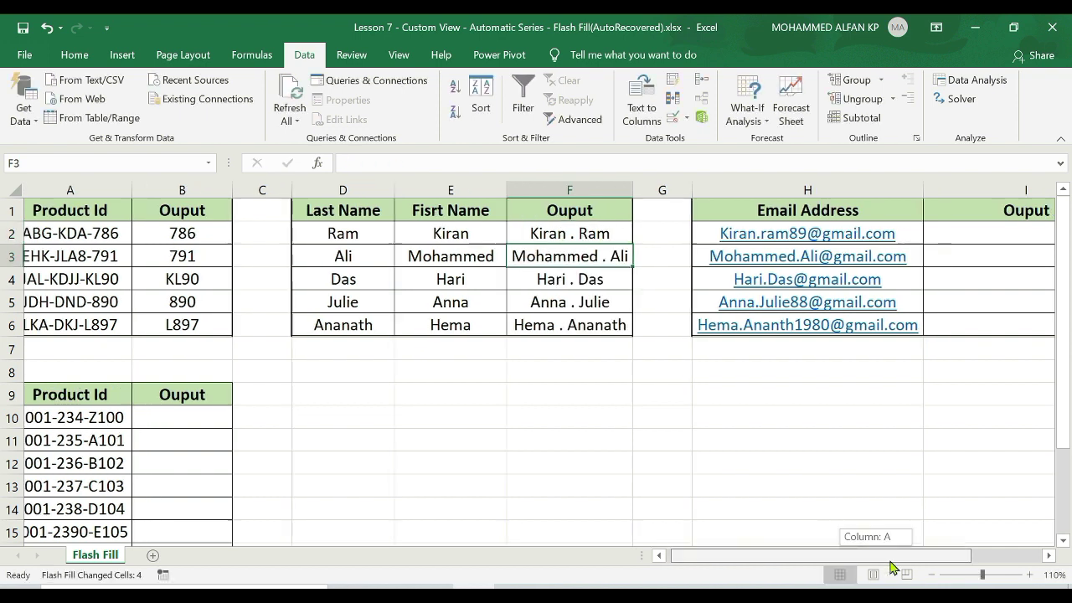
left_click(745, 233)
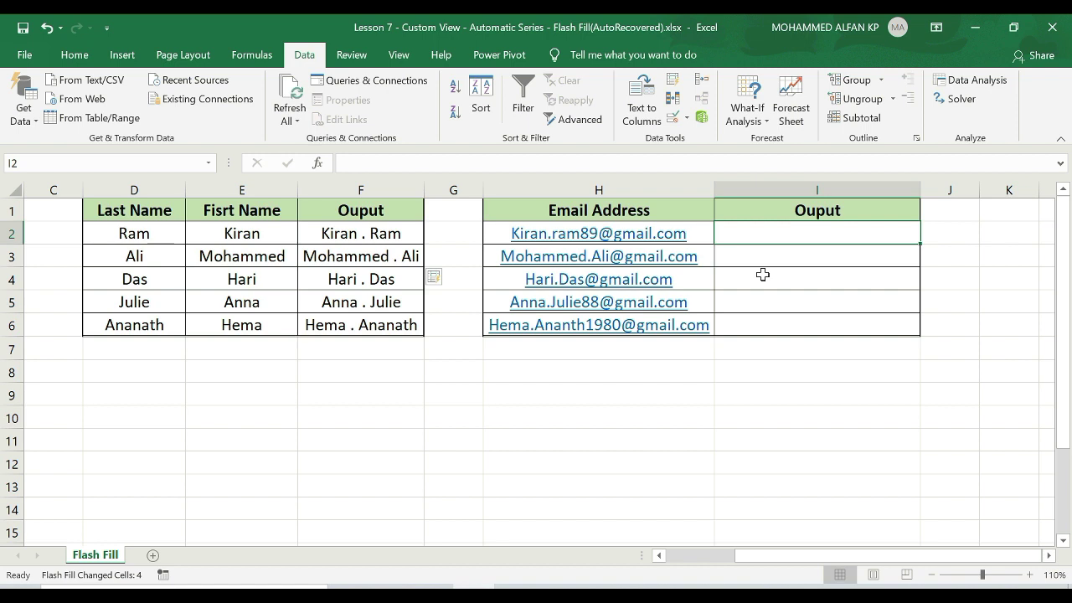
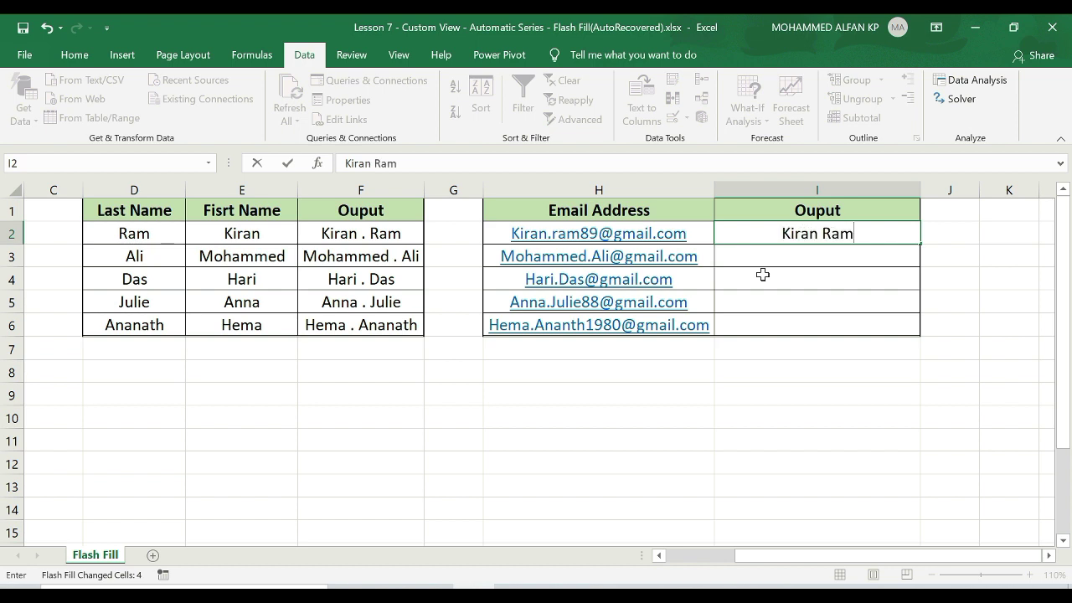
key("Return")
key("ctrl+e")
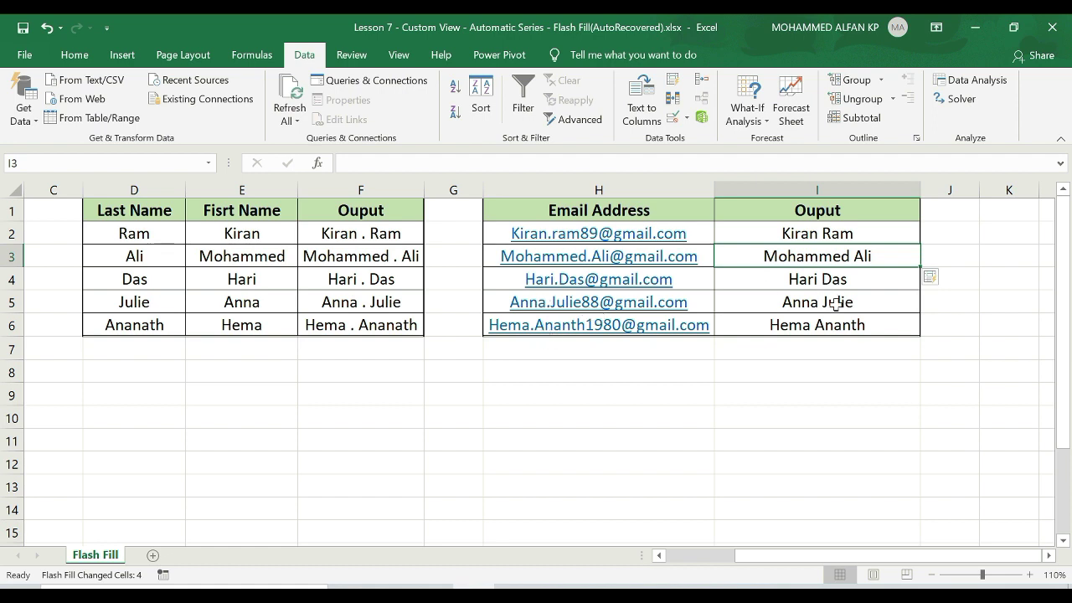
left_click_drag(829, 555, 758, 555)
Enter 100 in B10 of the second table and Flash Fill column B.
left_click(427, 410)
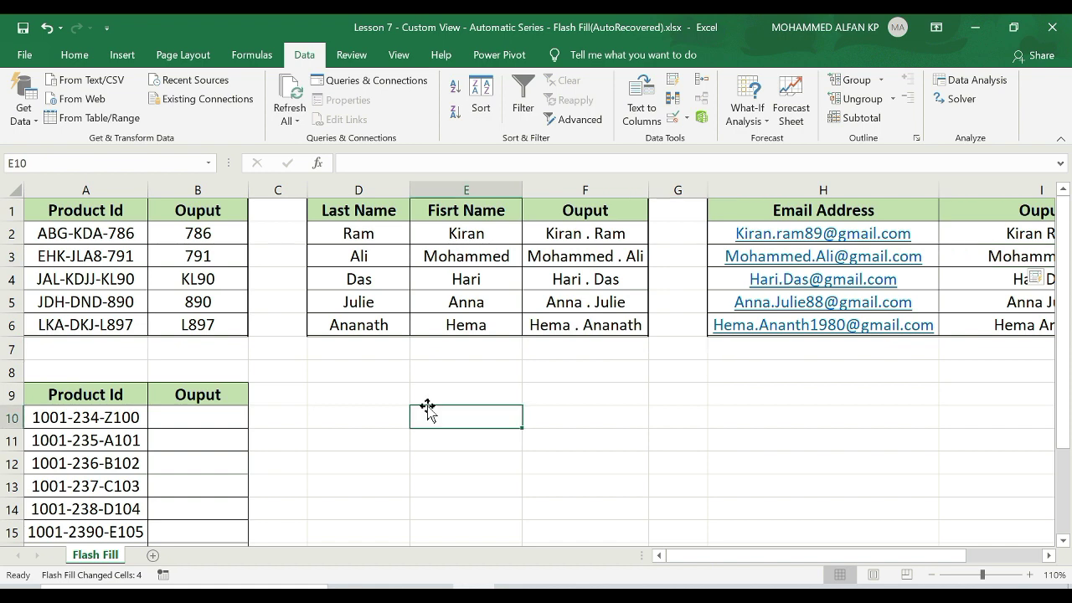
scroll(426, 408, "down", 2)
left_click(199, 328)
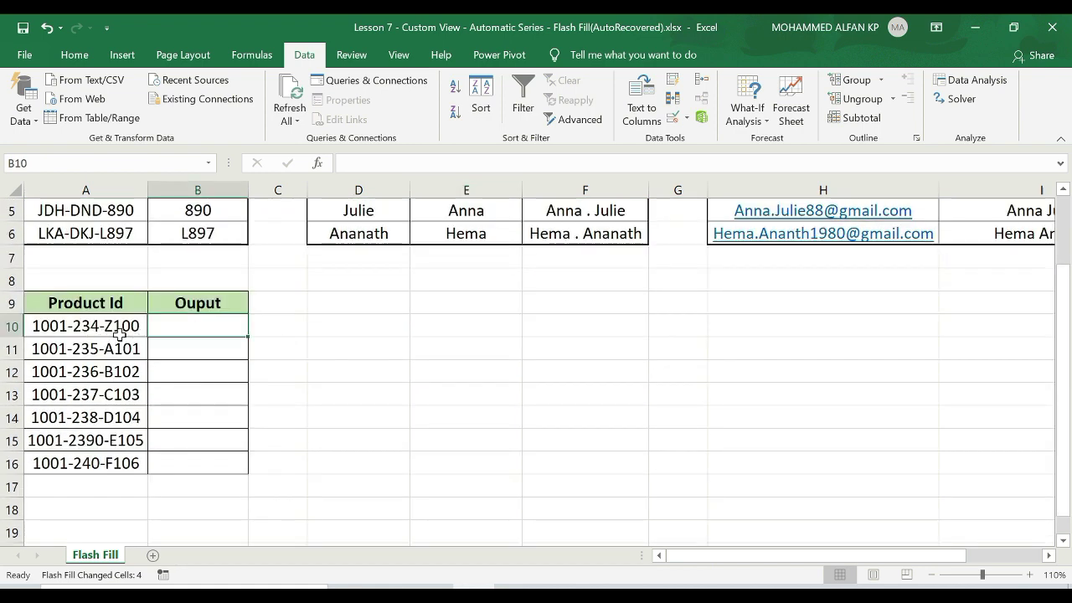
type("100")
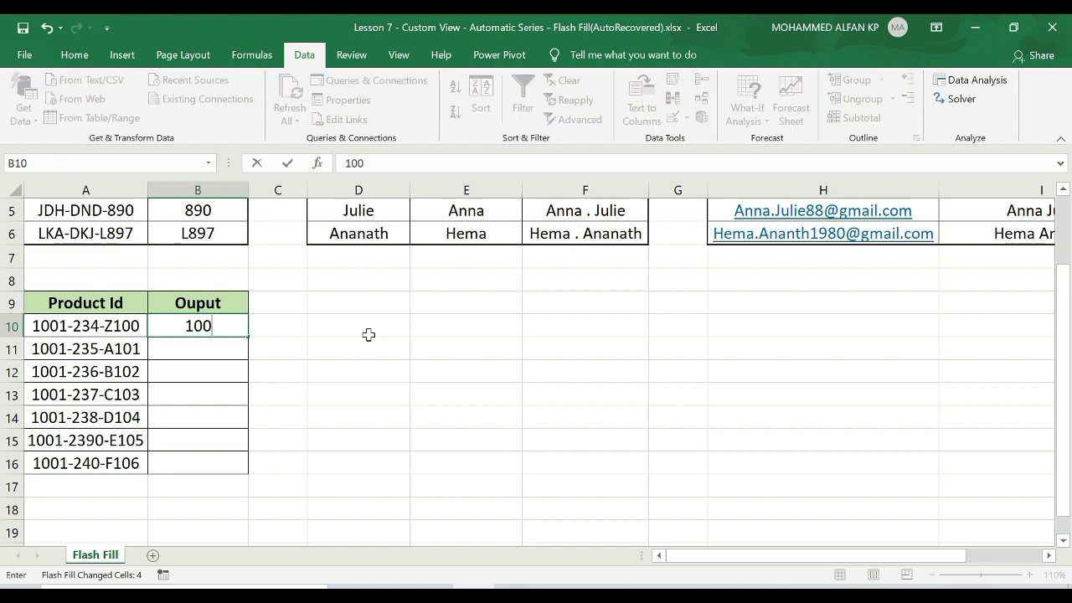
key("Return")
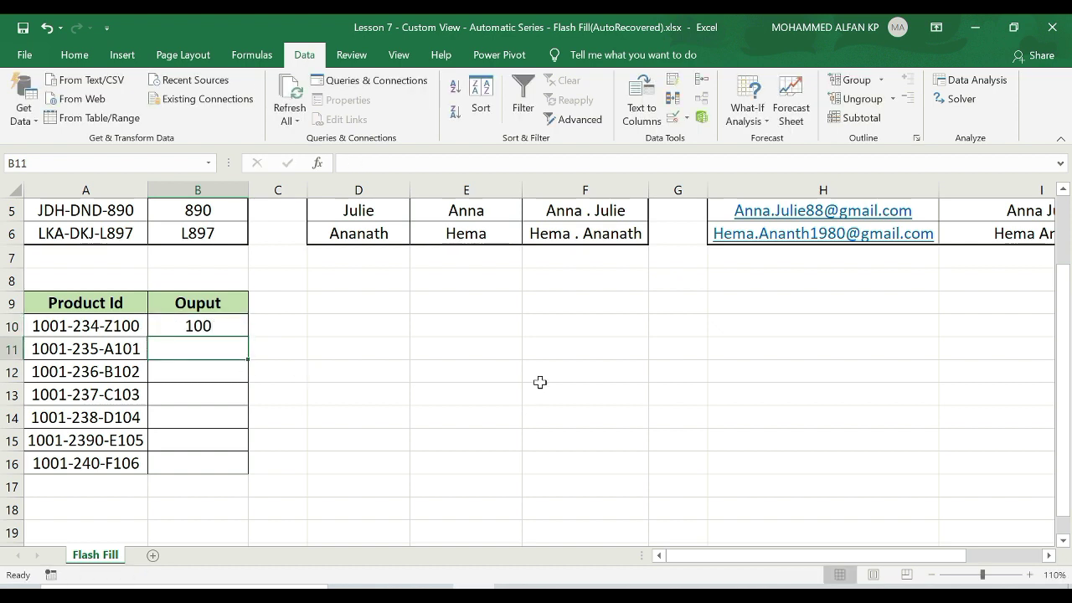
key("ctrl+e")
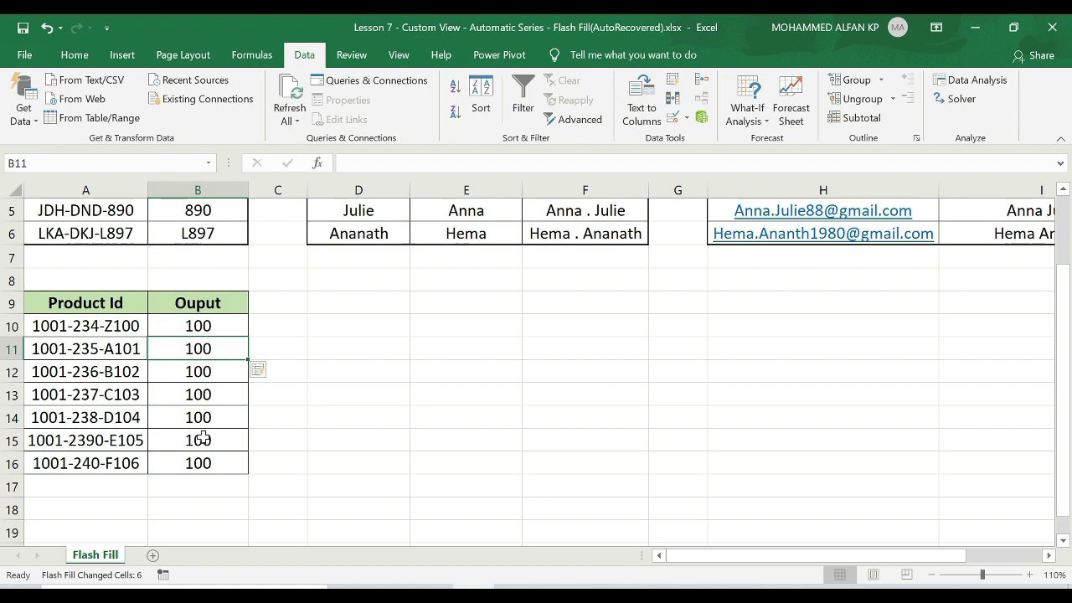
left_click(200, 327)
Clear B11:B16, enter 101 in B11, and Flash Fill the 100–106 sequence.
left_click_drag(203, 347, 207, 460)
key("Delete")
left_click(206, 330)
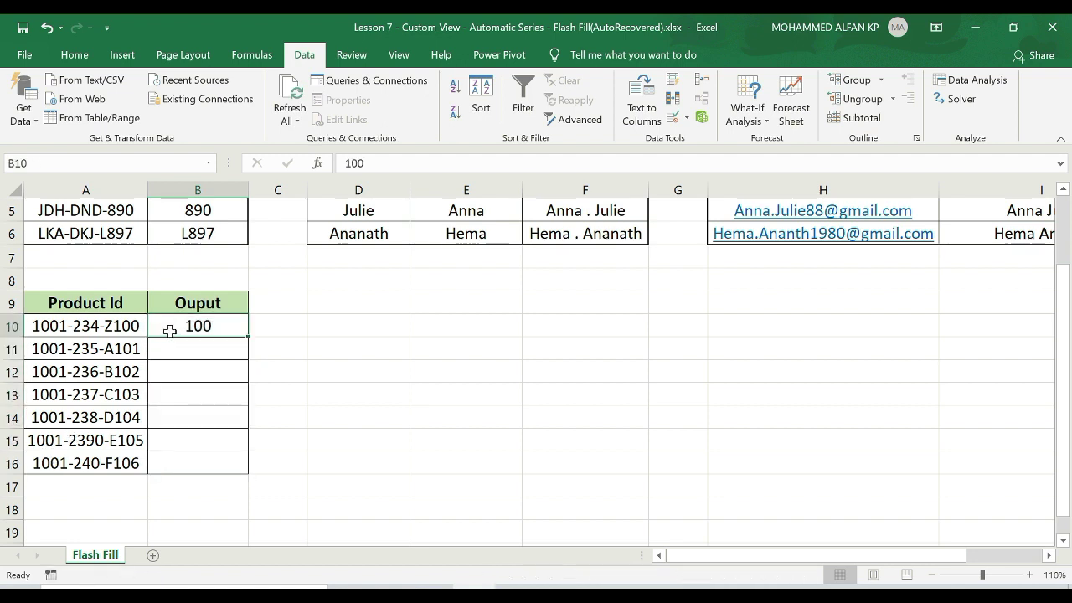
left_click(180, 349)
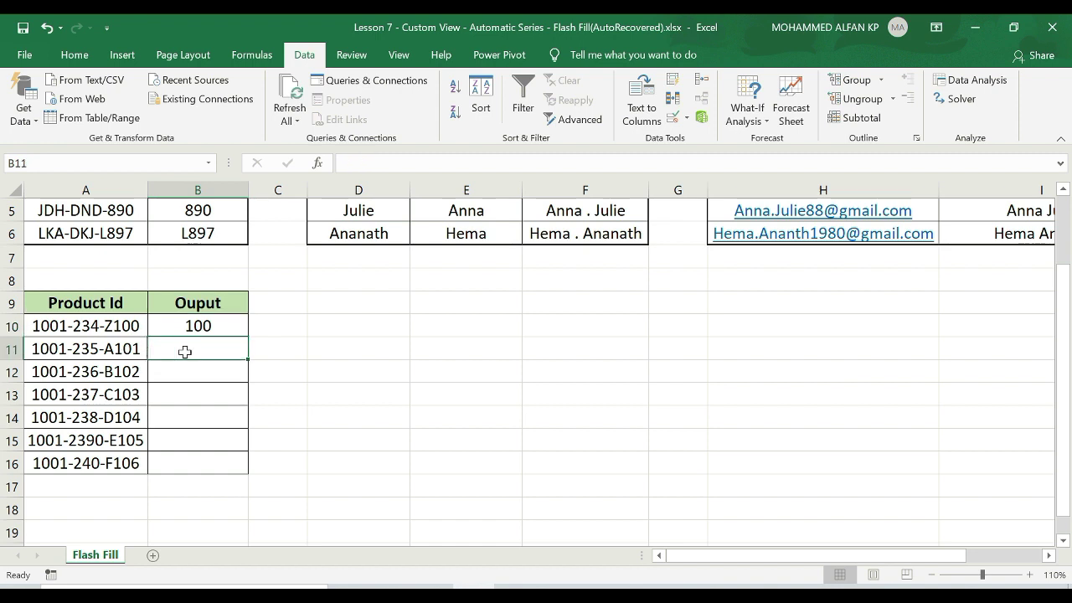
type("101")
key("Return")
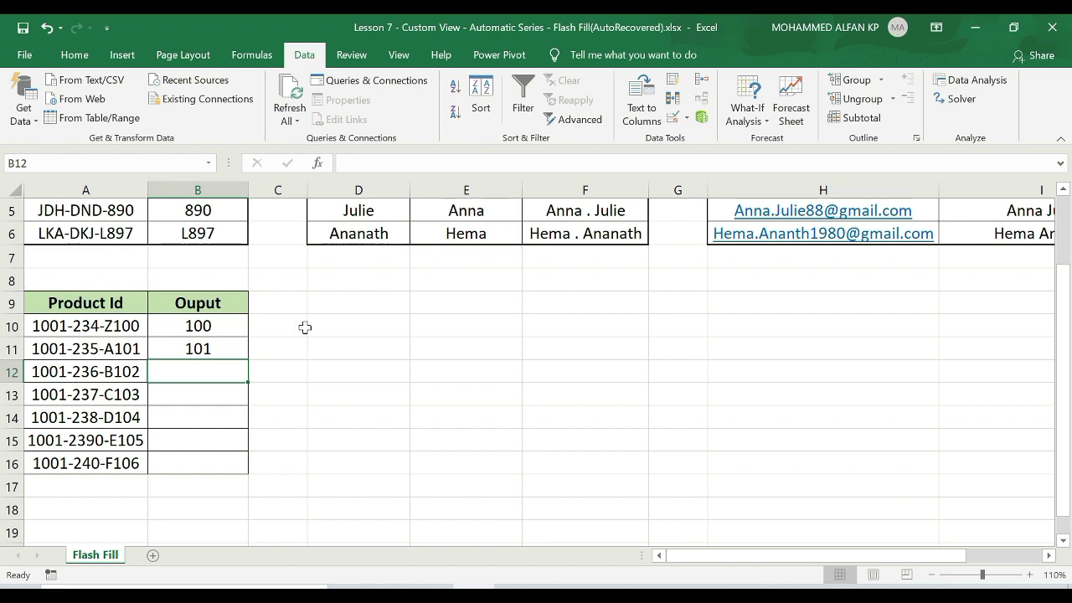
key("ctrl+e")
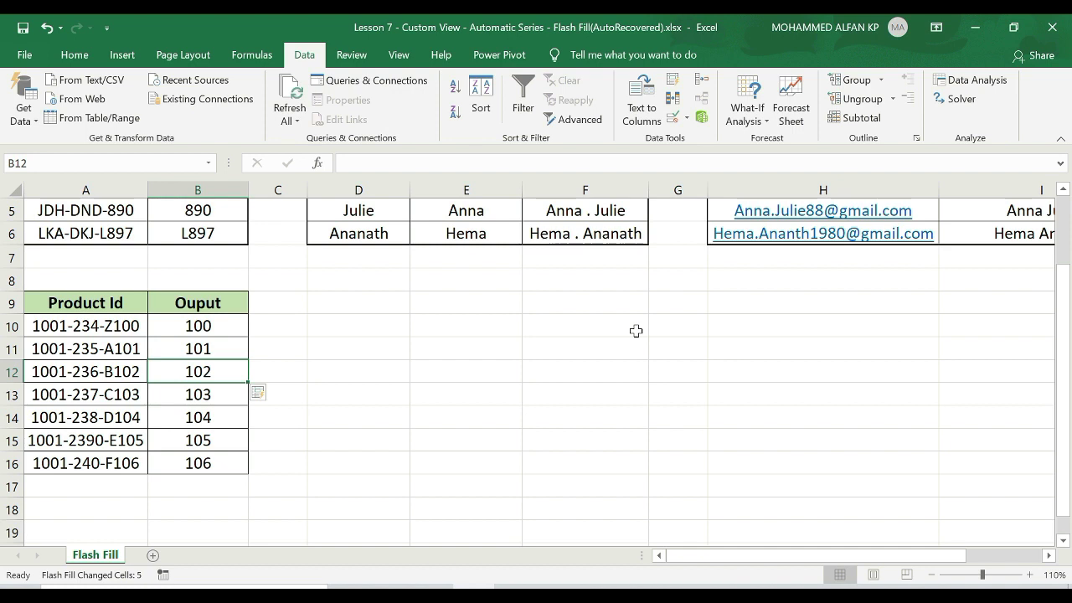
scroll(548, 416, "up", 2)
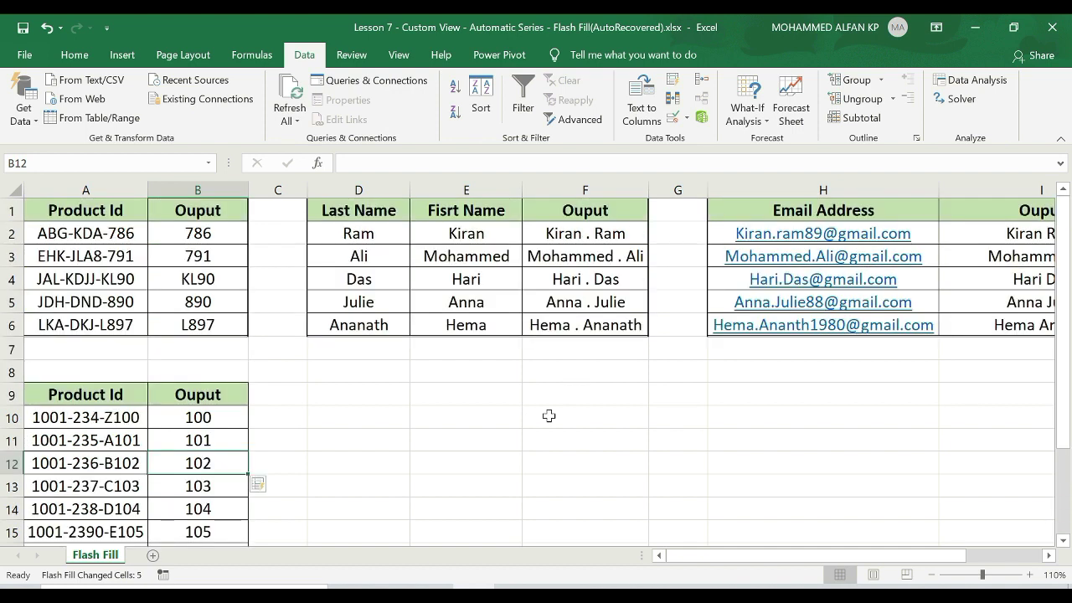